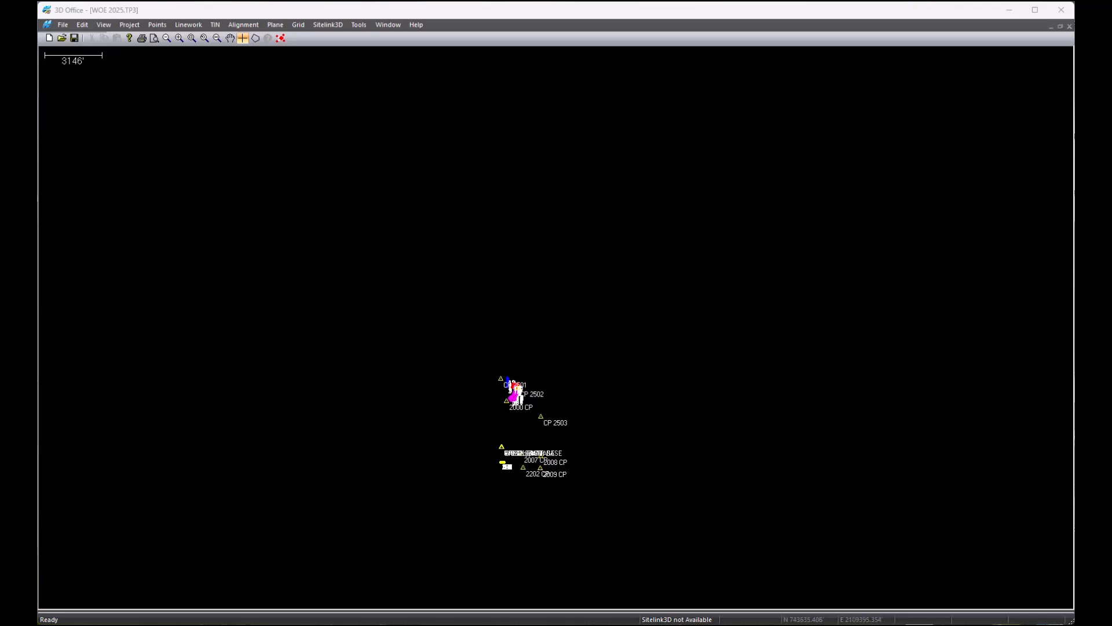
Review the project's control points list with its horizontal and vertical errors, leaving it unchanged.
scroll(498, 423, up, 4)
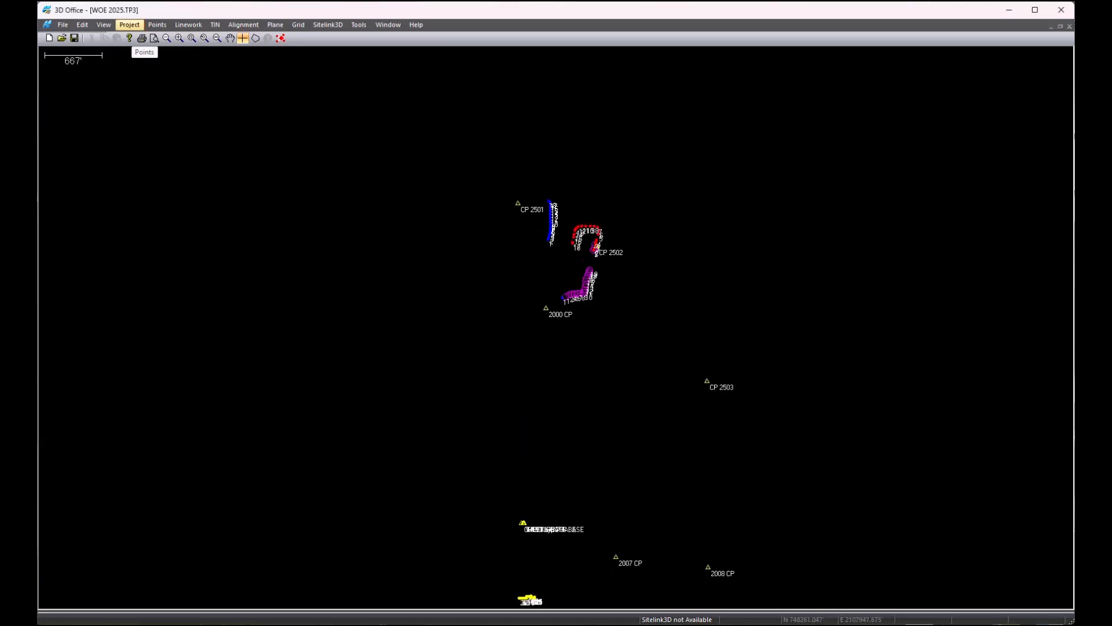
click(129, 24)
click(145, 70)
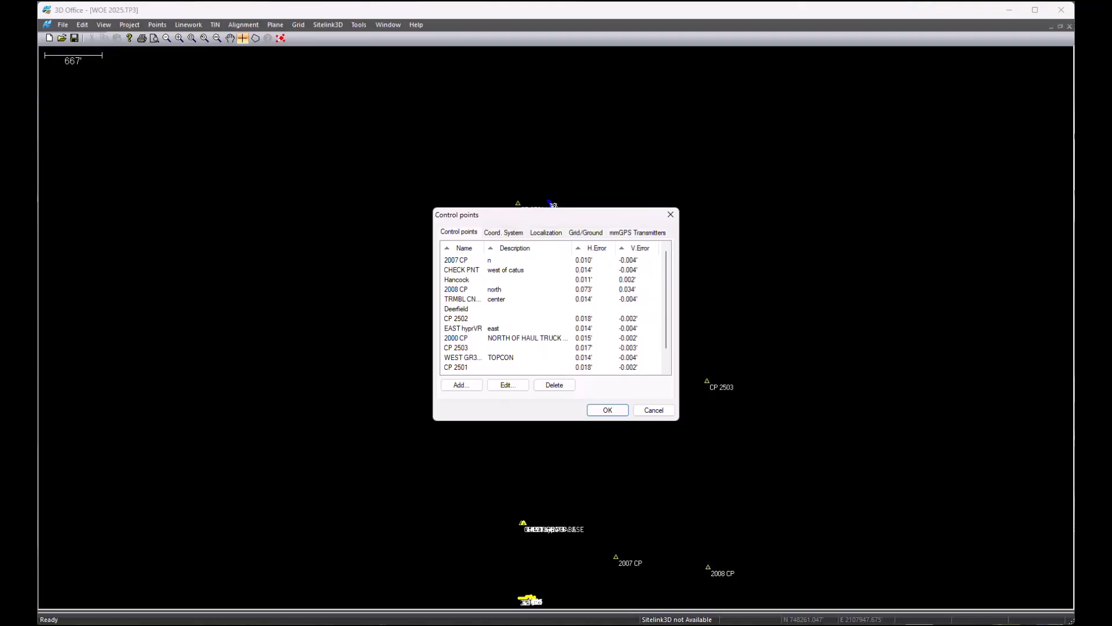
click(653, 409)
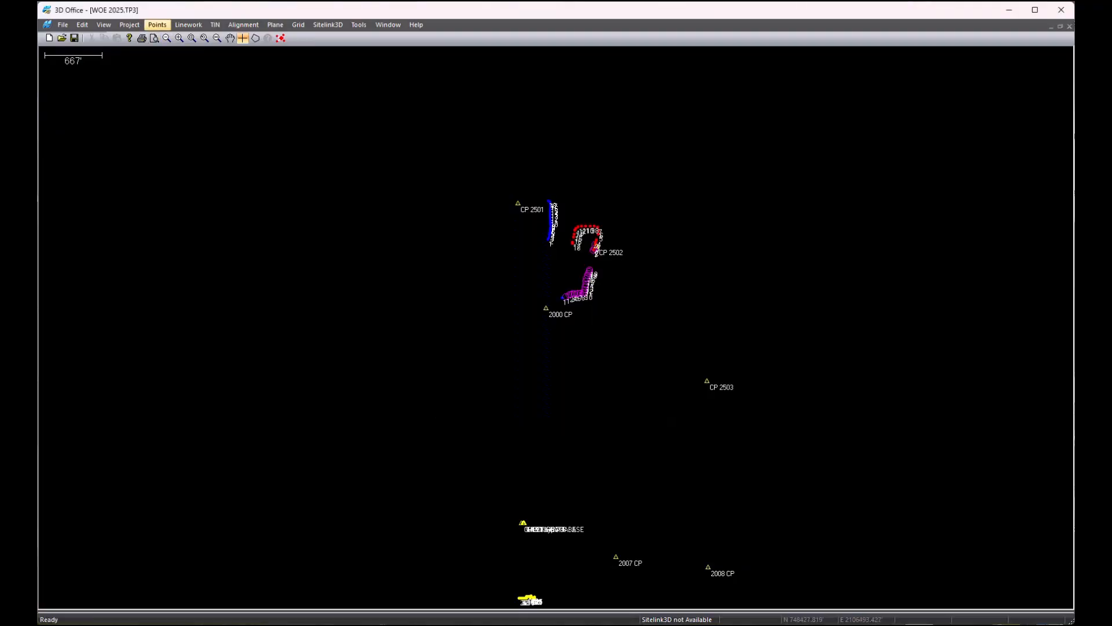
Start exporting the control points to a text file with the CSV Local format, checking its line item order of name, northing, easting, elevation, description.
click(129, 24)
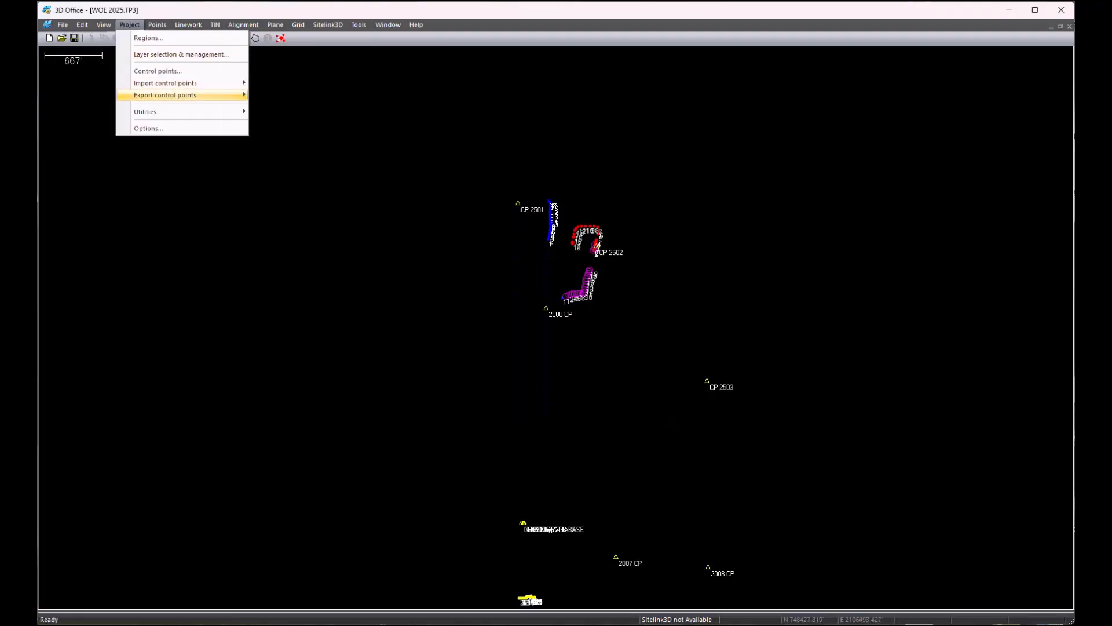
mouse_move(154, 97)
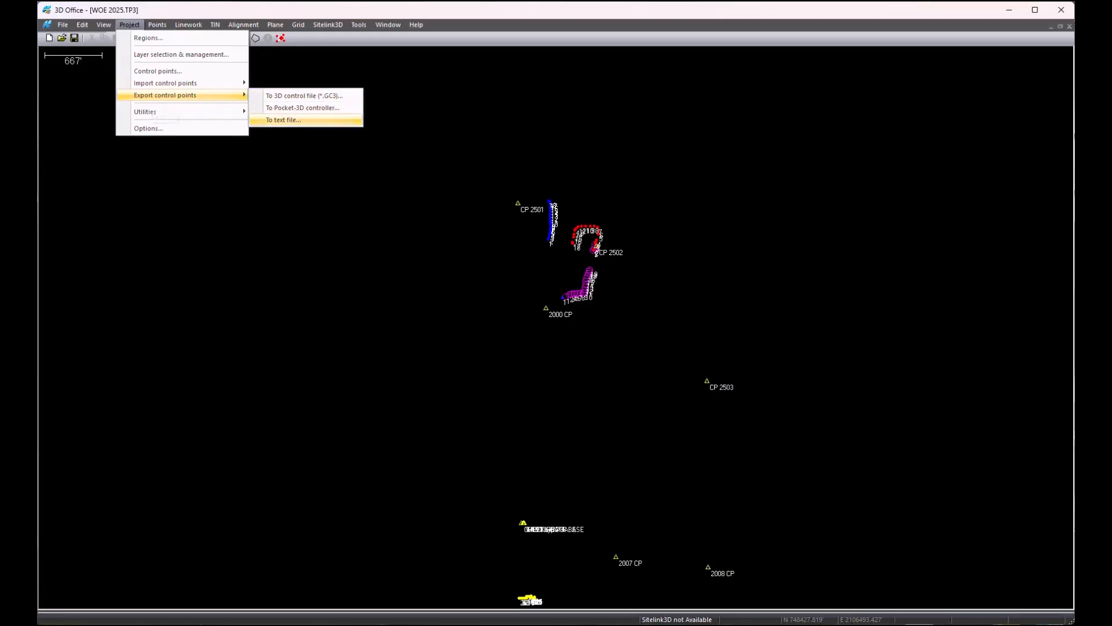
click(283, 120)
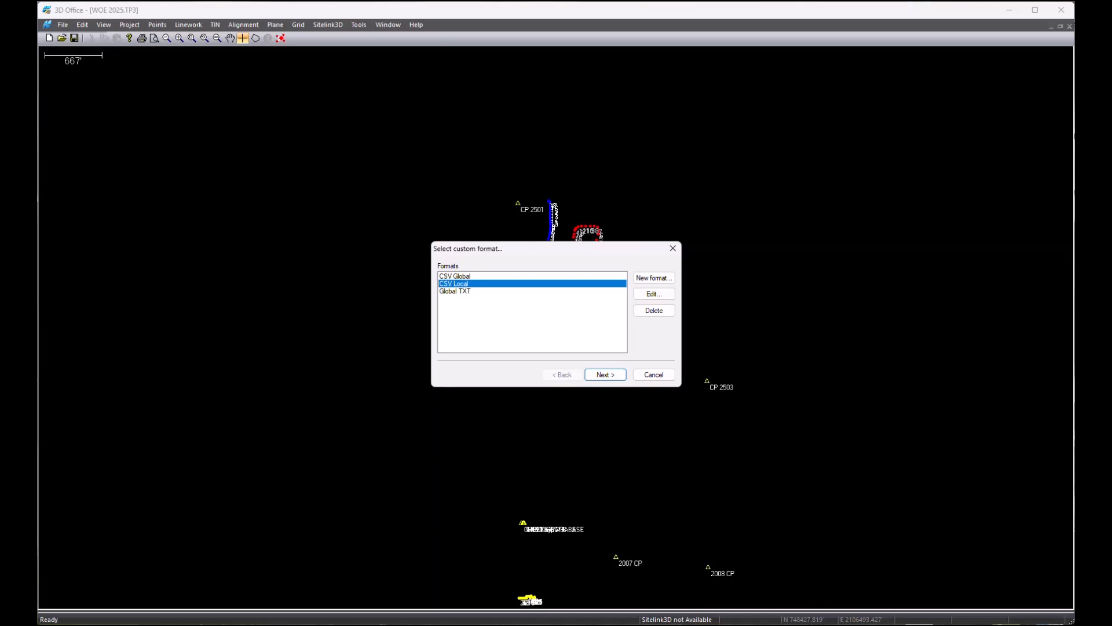
click(654, 293)
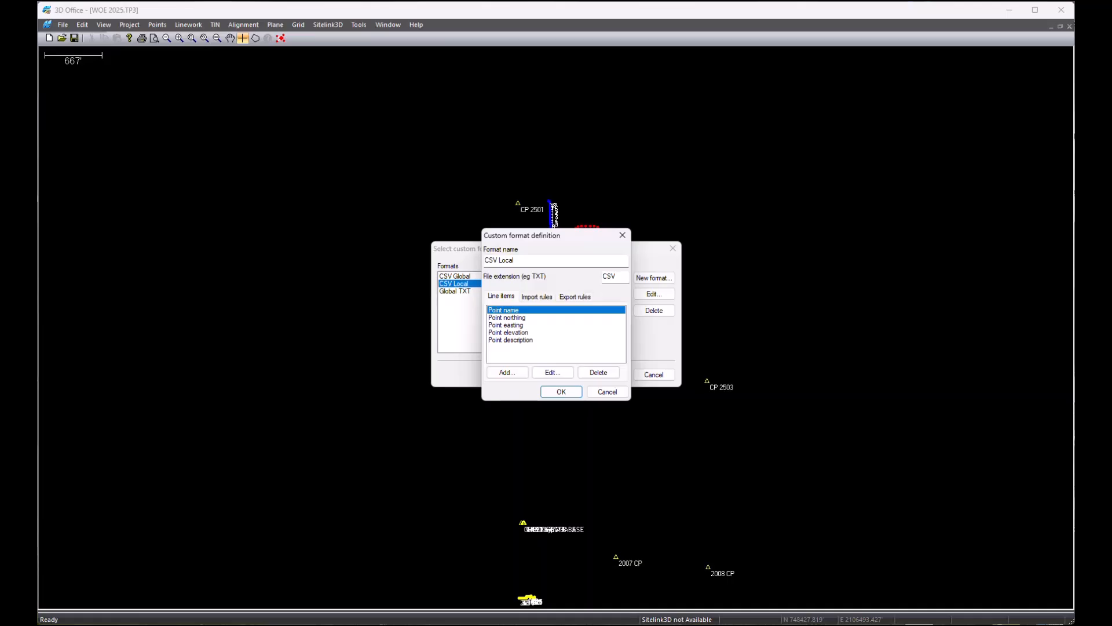
click(561, 391)
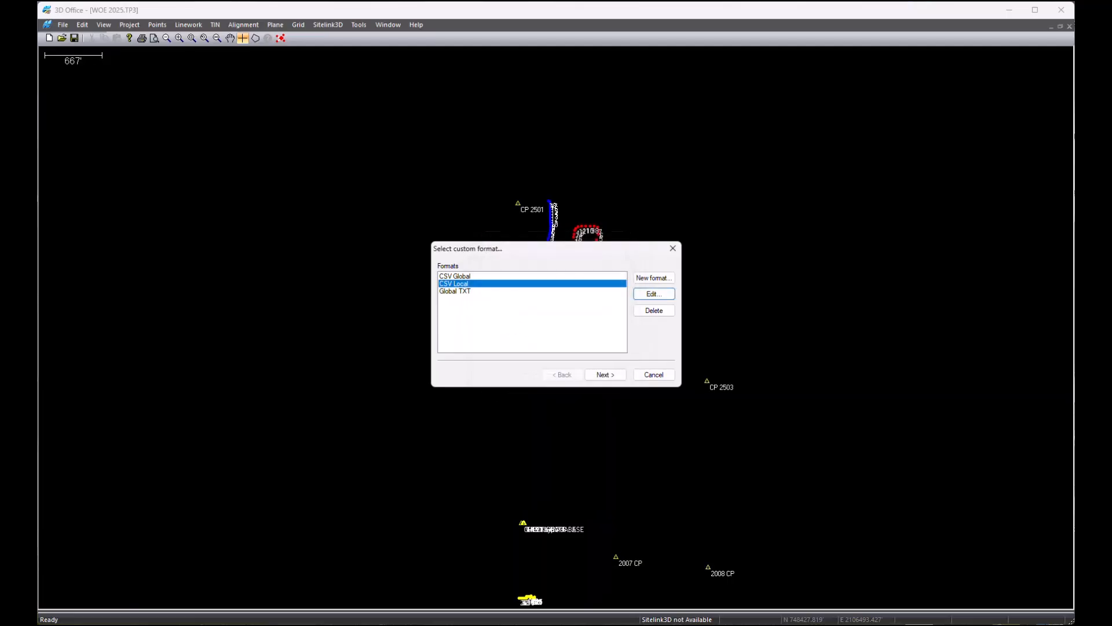
click(606, 375)
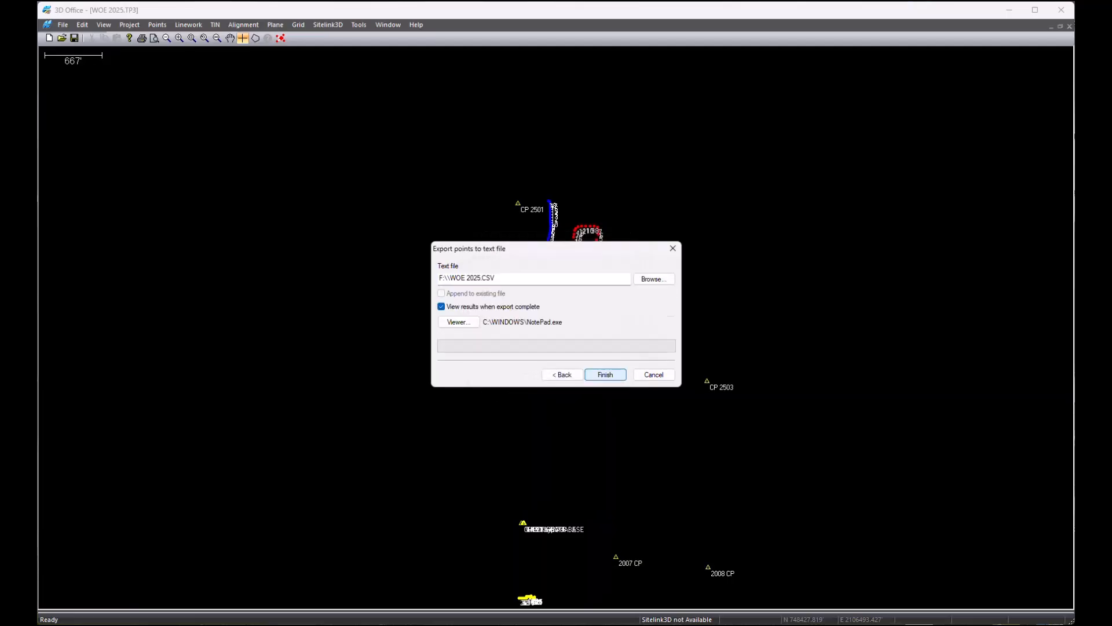
Export the control points to F:\ as WOE 2025 CP NEZ.CSV, without viewing the results on completion.
click(441, 306)
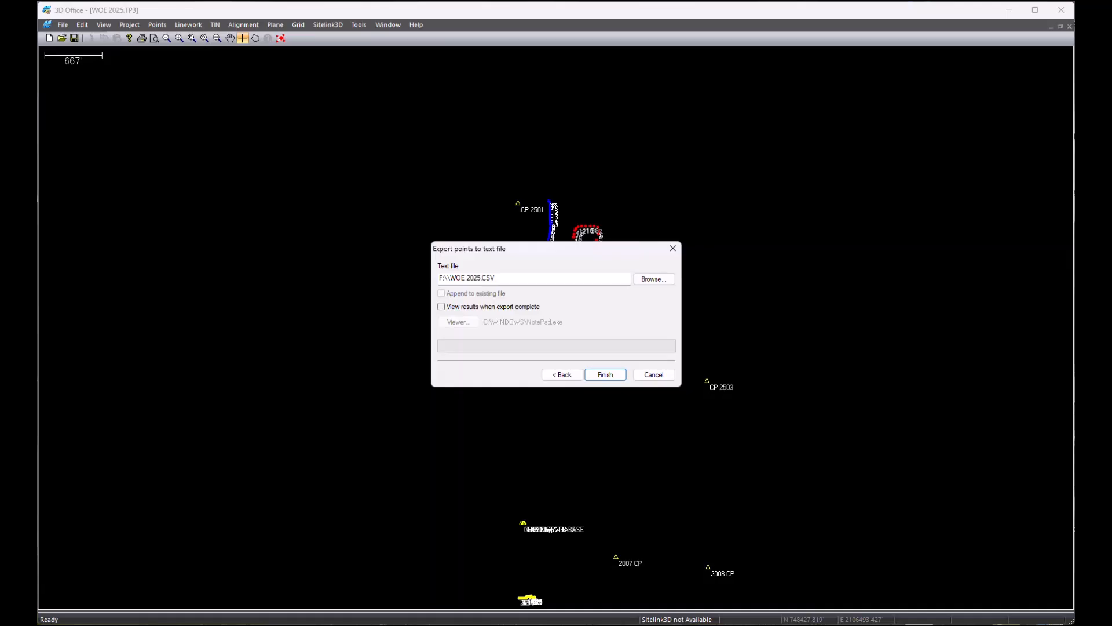
click(654, 279)
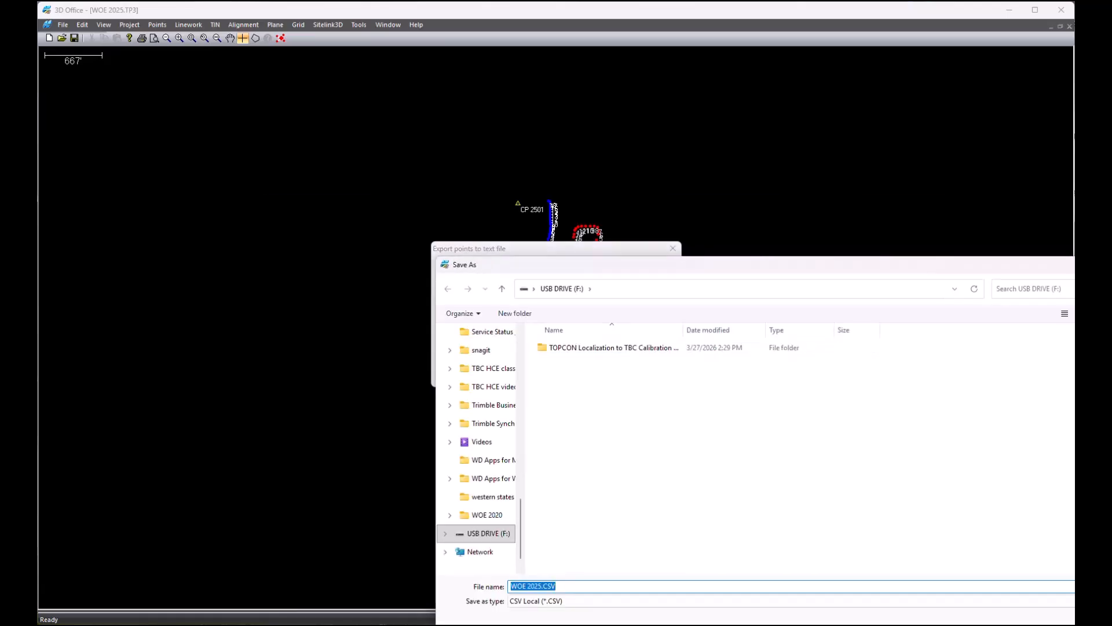
text(W)
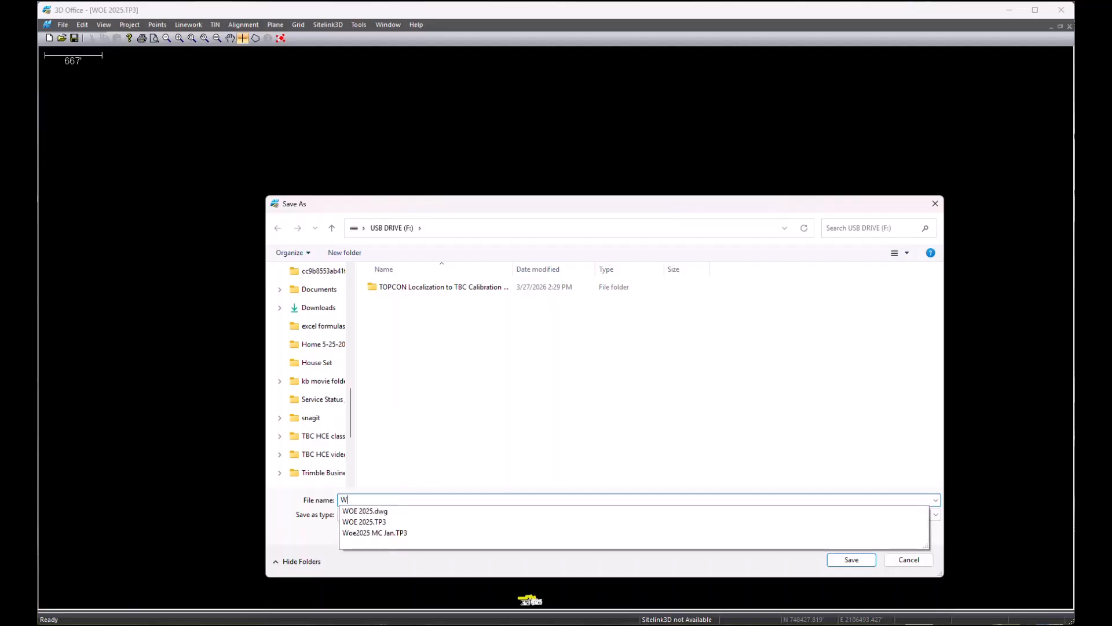
text(OE 202)
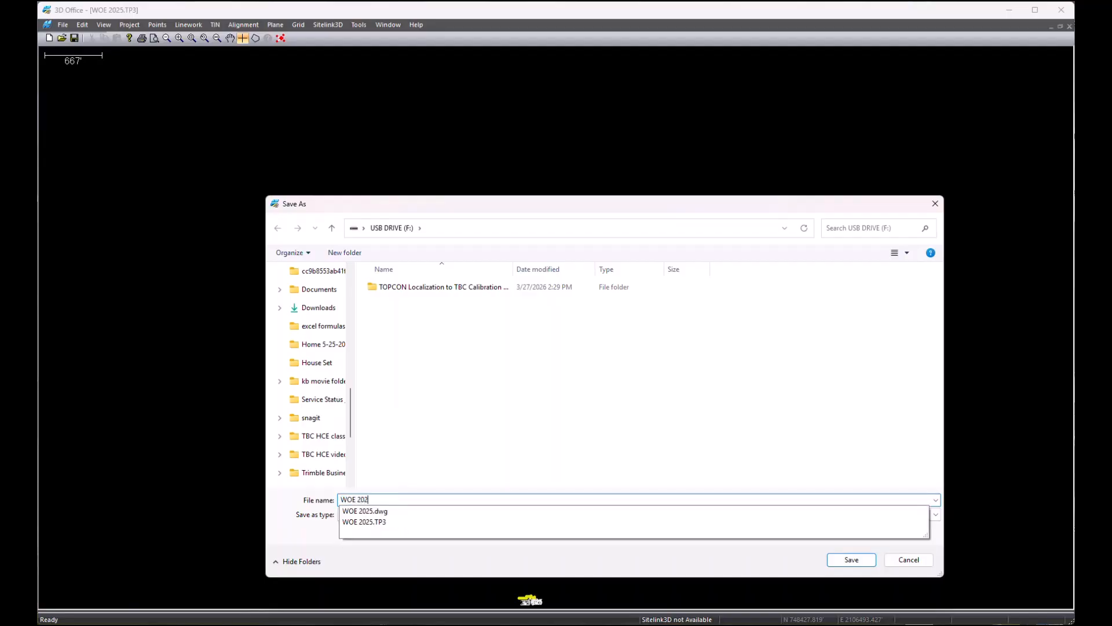
text(5 CP NEZ)
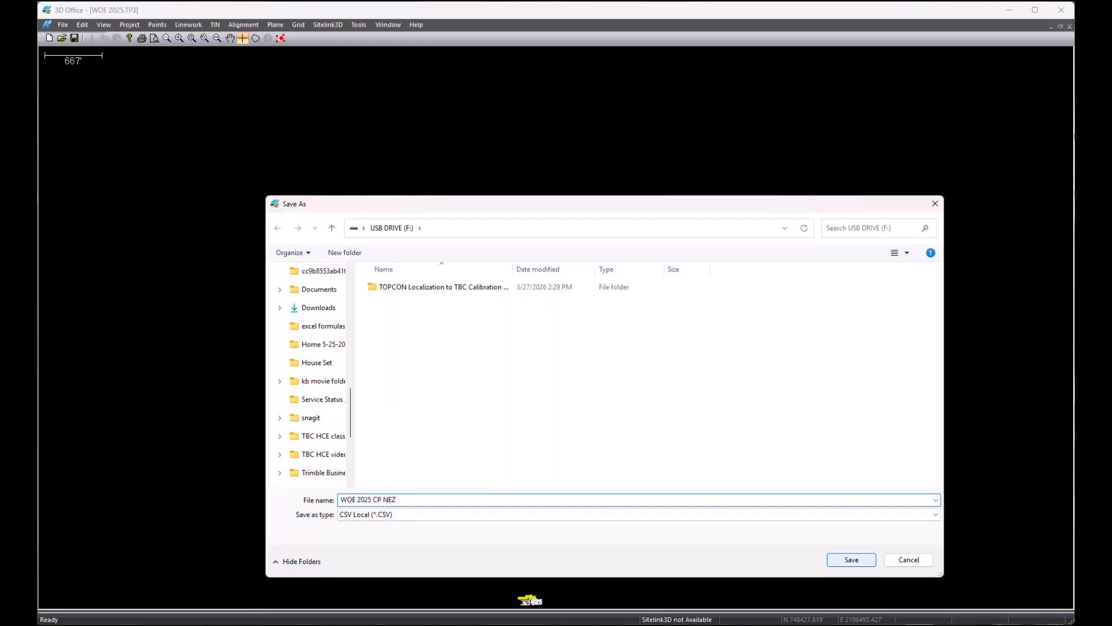
key(Return)
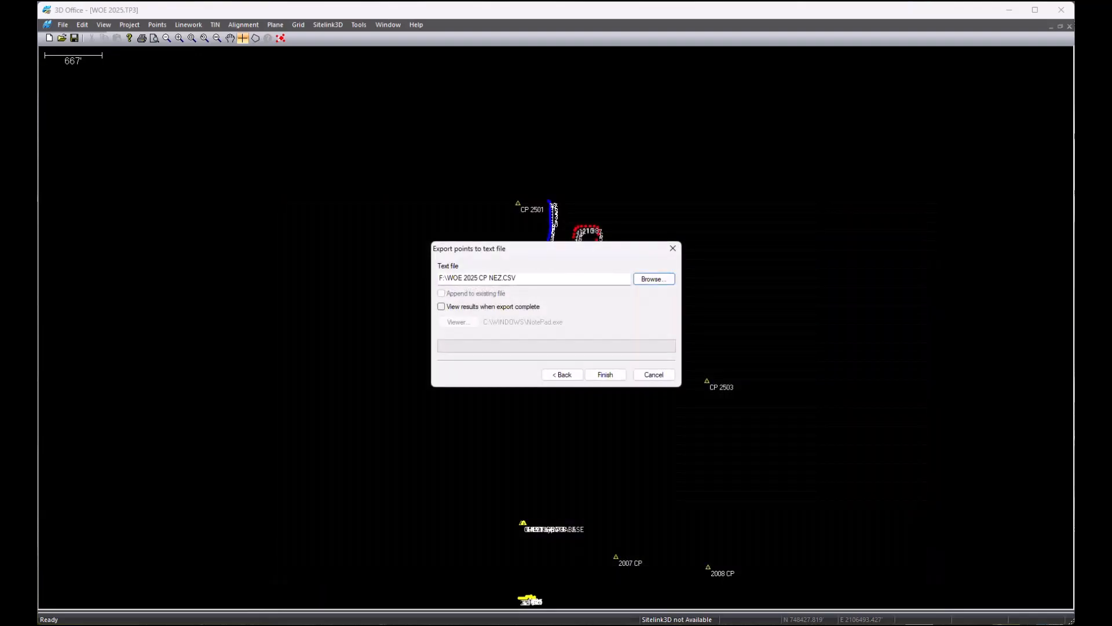
click(606, 375)
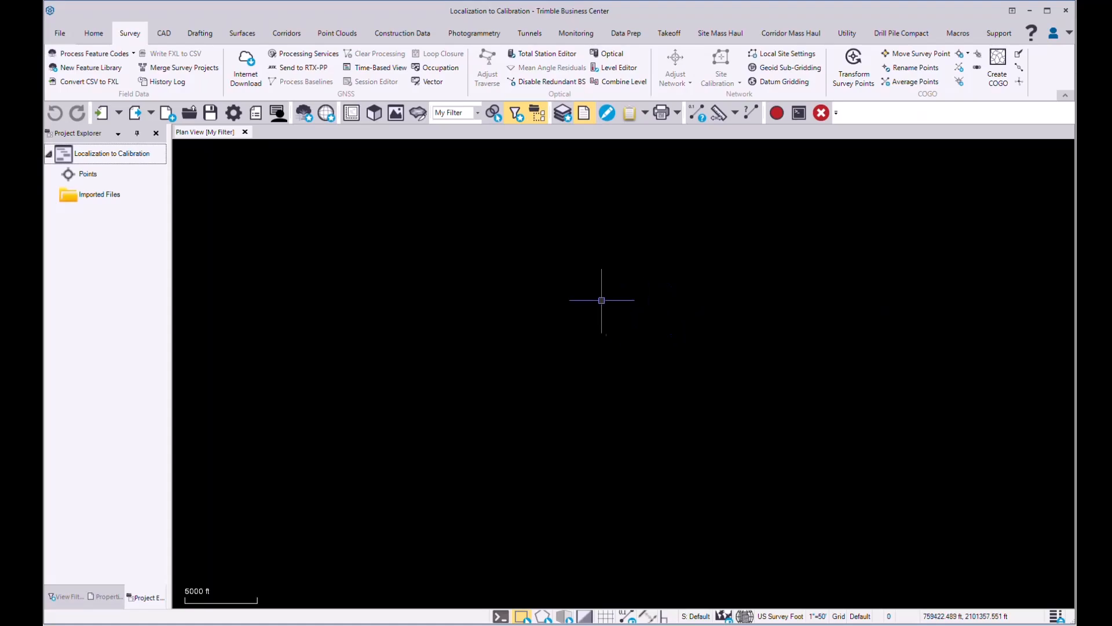
In Trimble Business Center, create a layer named Control Points Local and colour it green.
click(562, 114)
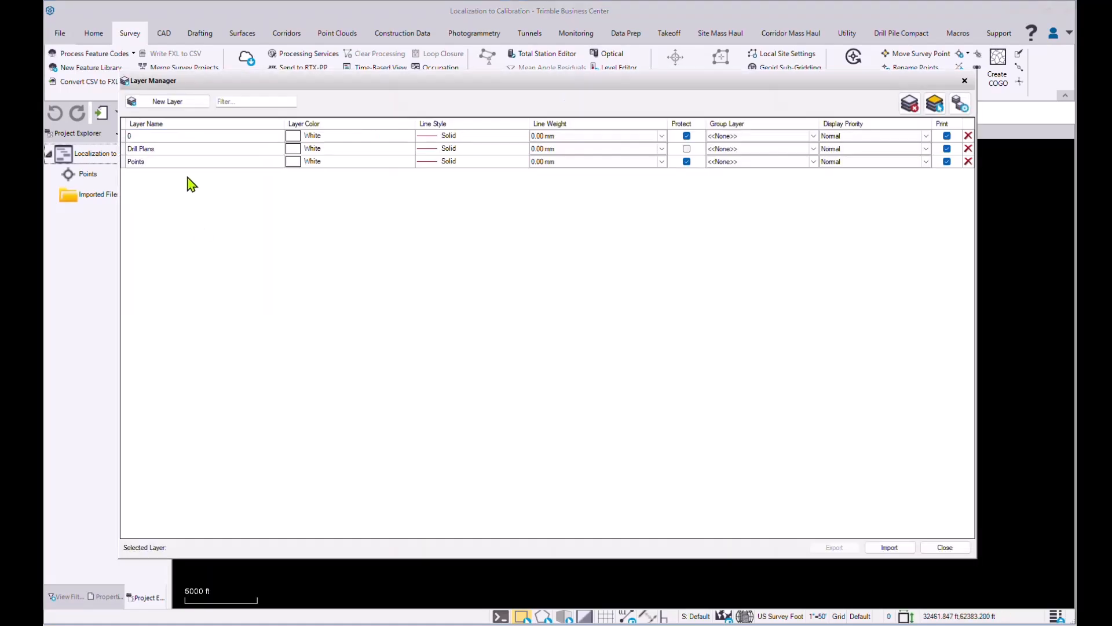
click(163, 104)
key(BackSpace)
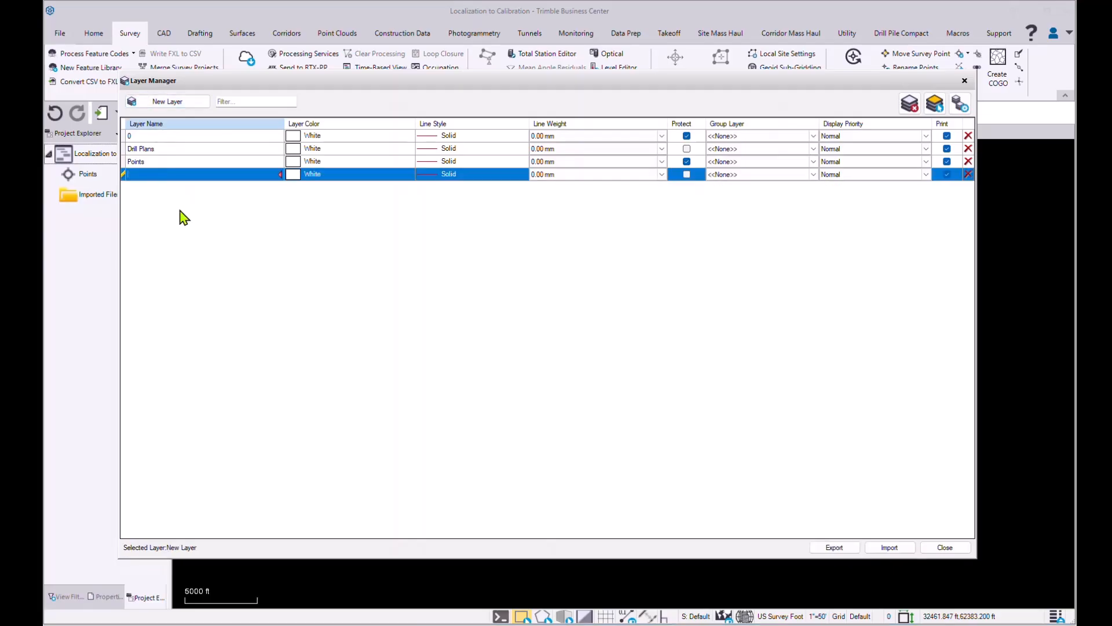
text(Control Points Local)
click(316, 175)
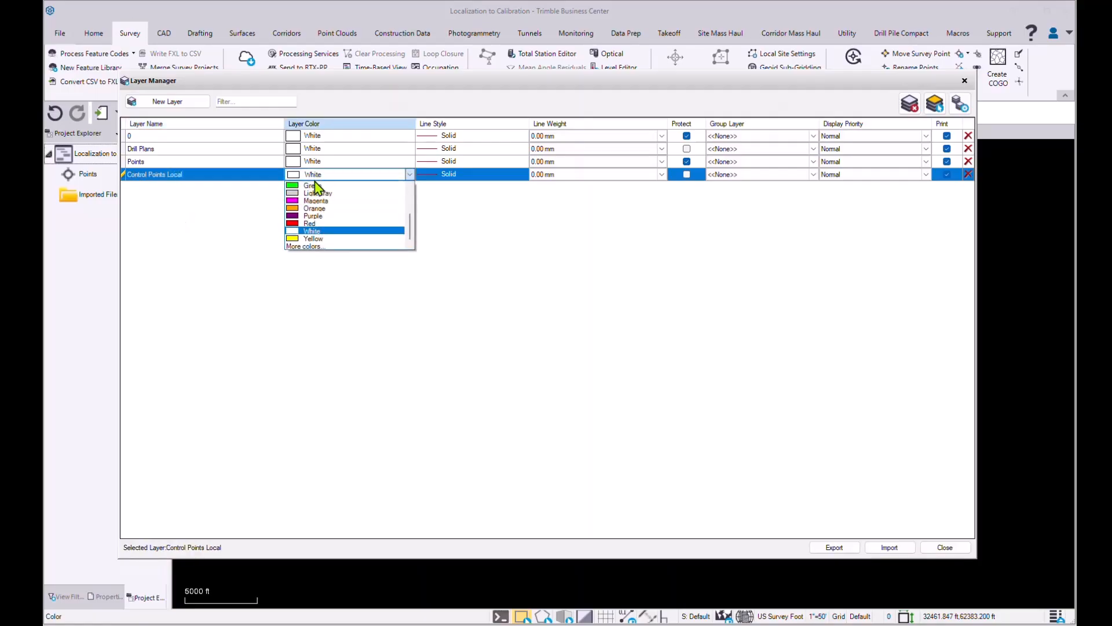
click(314, 185)
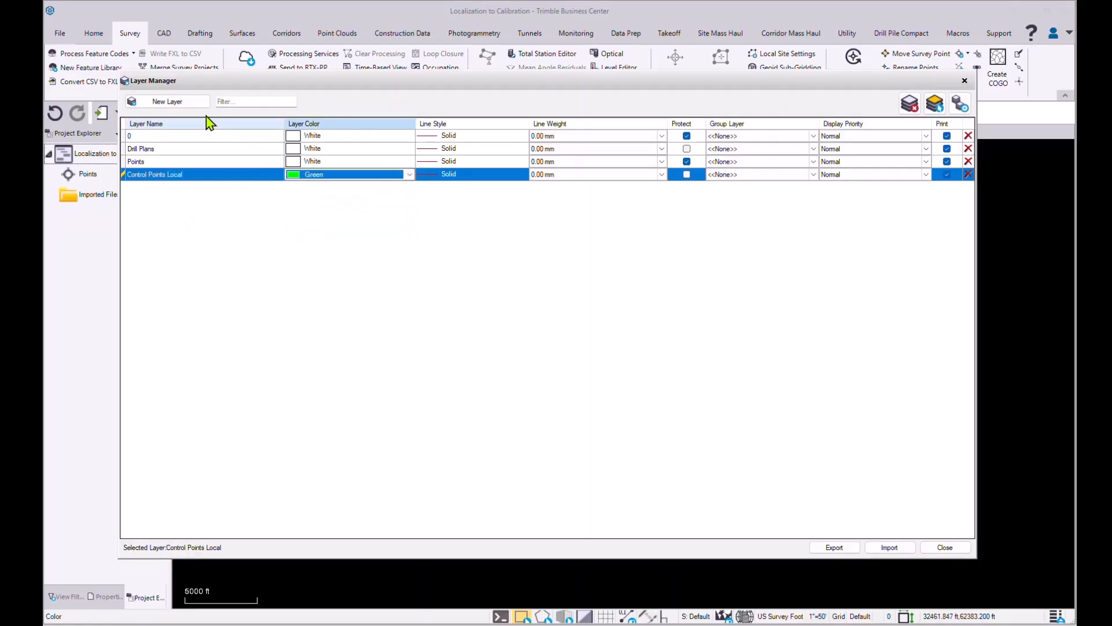
Create a second layer named Control Points Global, colour it red and close the layer manager.
click(182, 103)
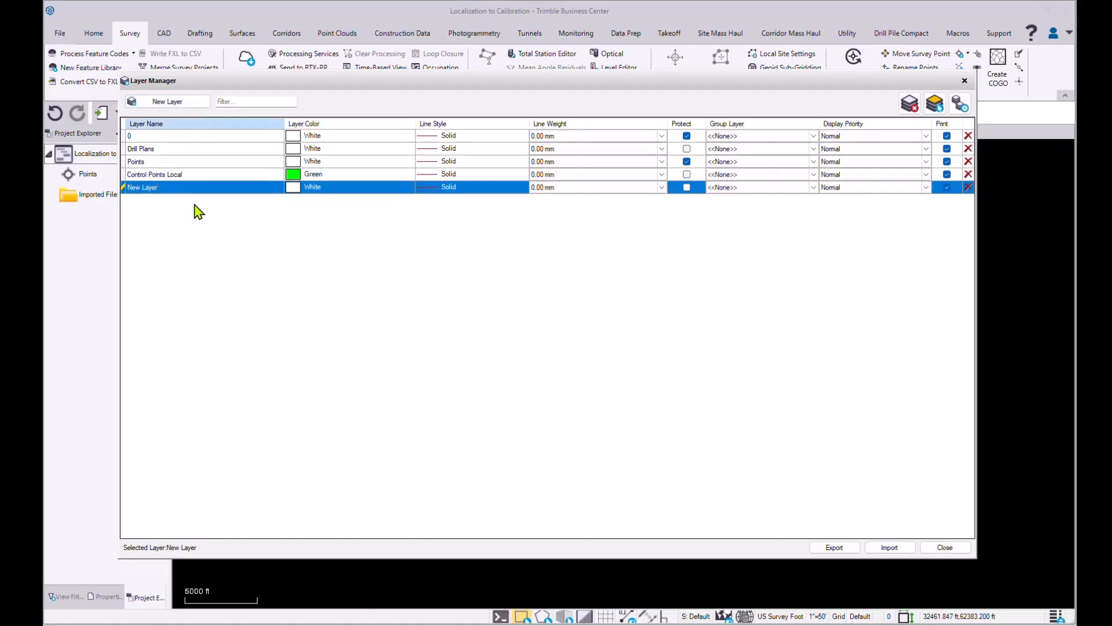
text(Col)
text(trol Points Global)
key(Tab)
click(334, 188)
click(298, 244)
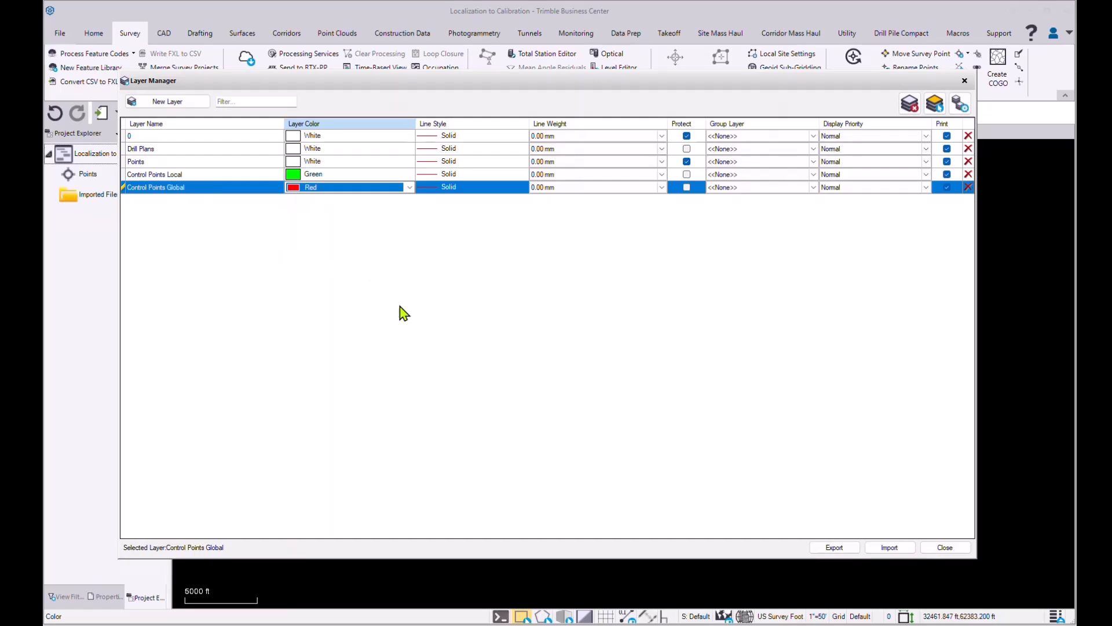
click(944, 547)
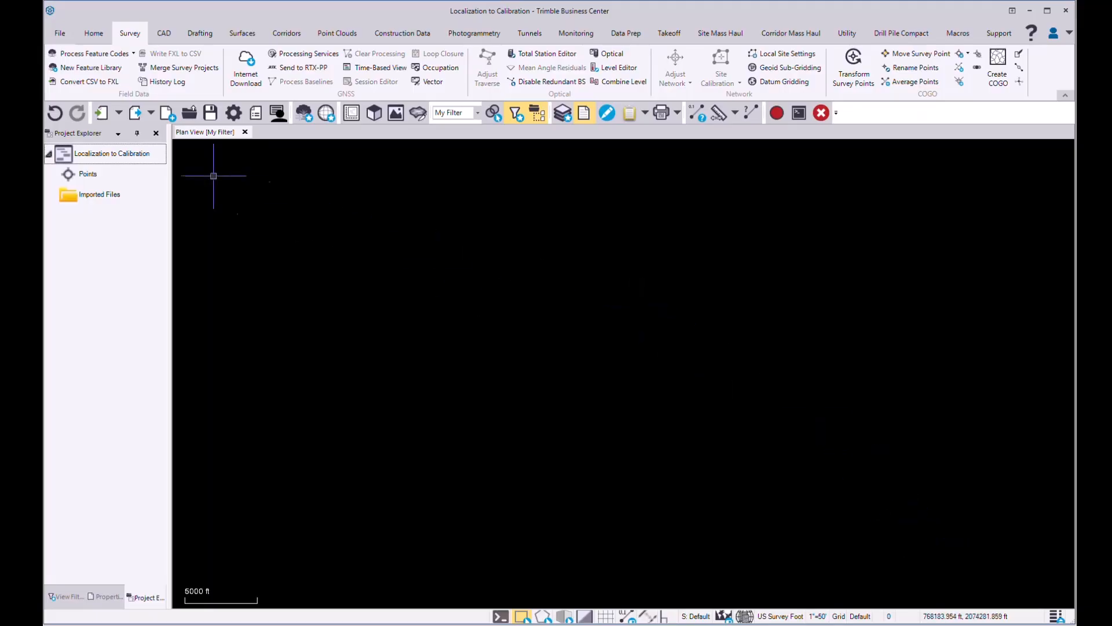
Set up an import of WOE 2025 CP NEZ.CSV from the F: USB drive onto the Control Points Local layer.
click(102, 120)
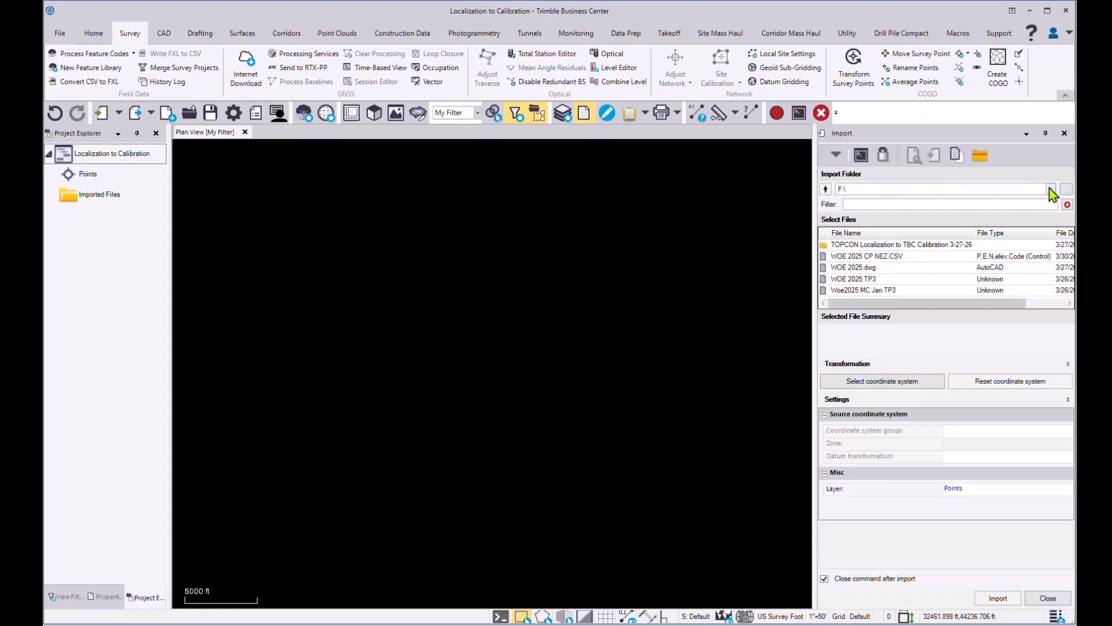
click(1066, 190)
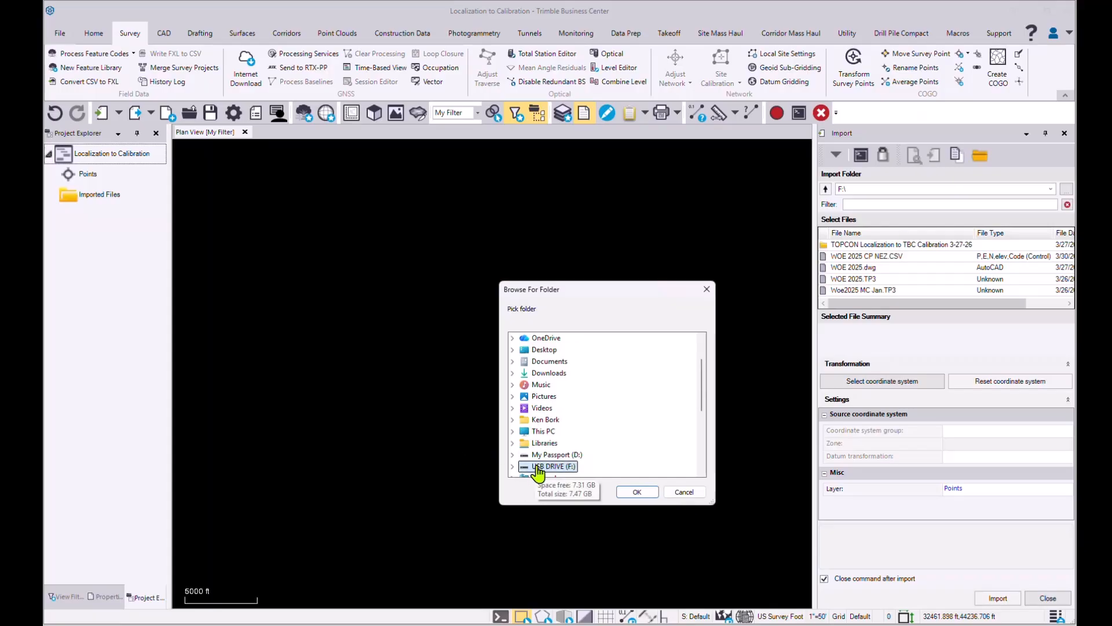
click(636, 491)
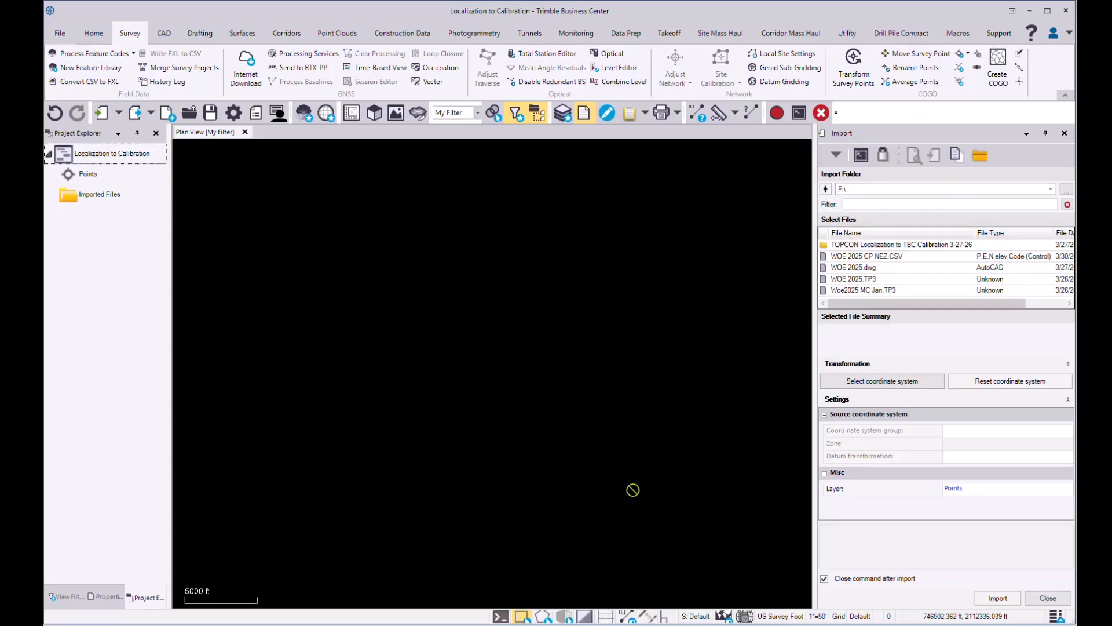
click(875, 258)
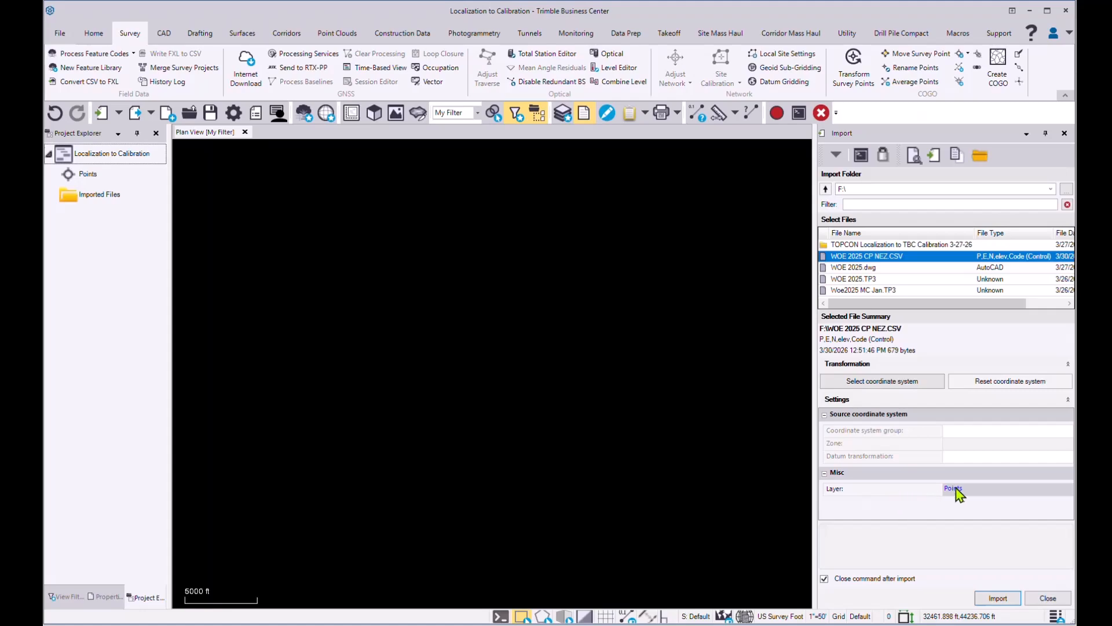
click(973, 490)
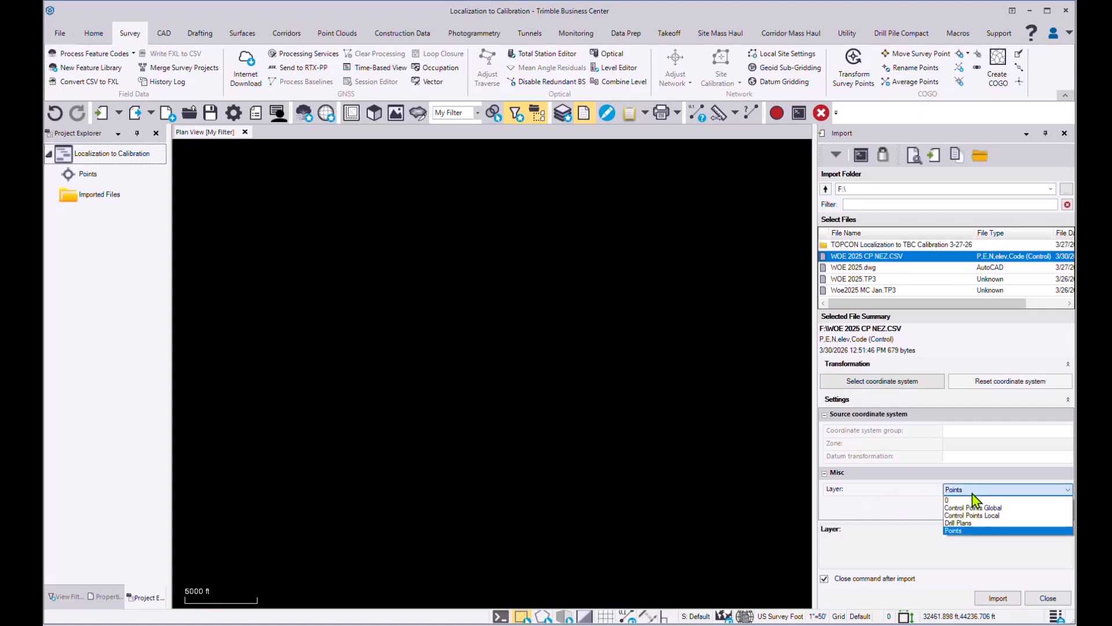
click(976, 516)
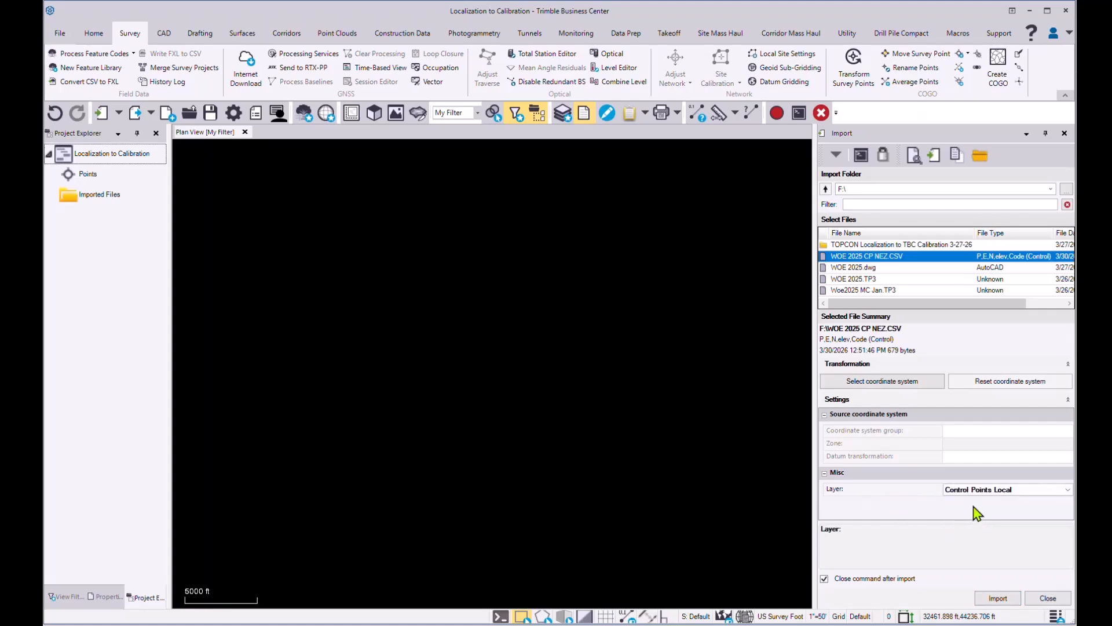
Import the CSV using the P,N,E,elev,Code (Control) definition and accept the projection's false origin from point 2007 CP.
click(981, 599)
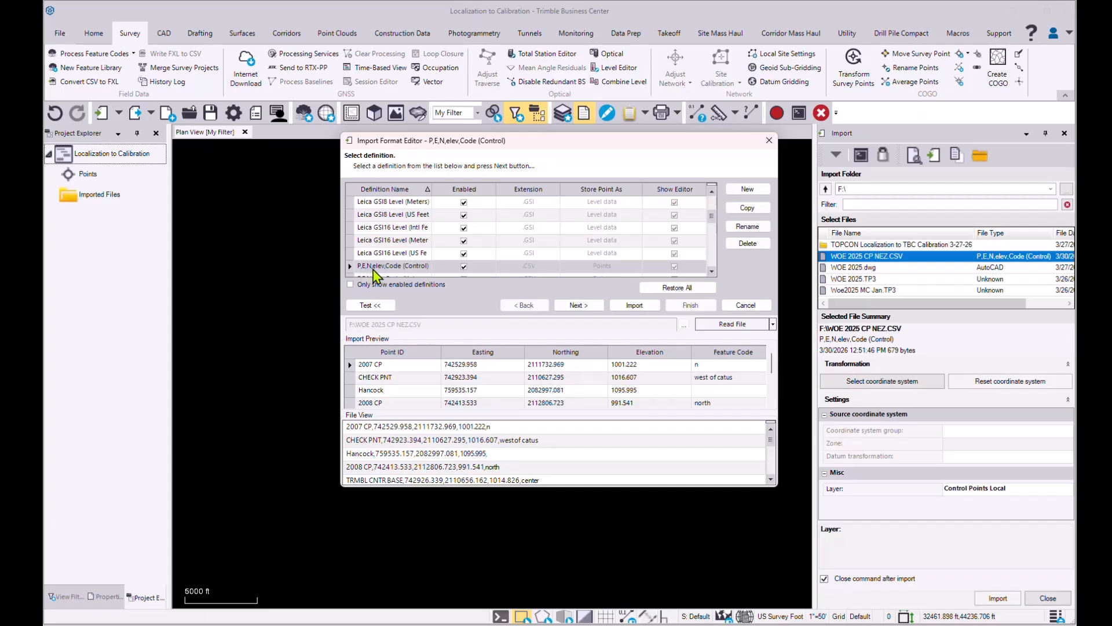
scroll(374, 272, down, 2)
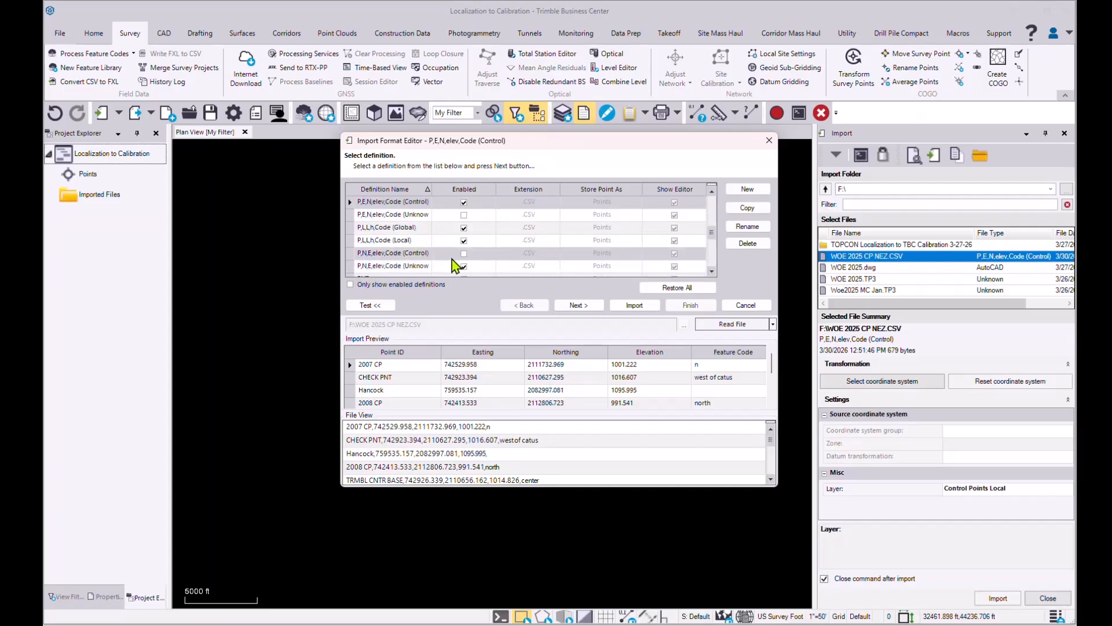
click(396, 253)
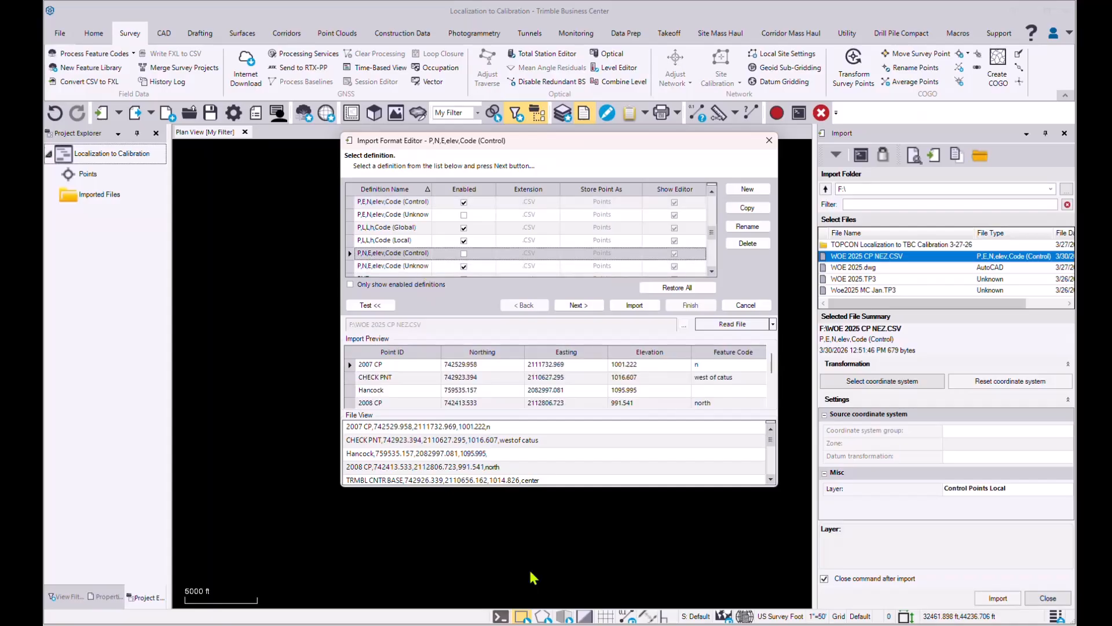
click(630, 307)
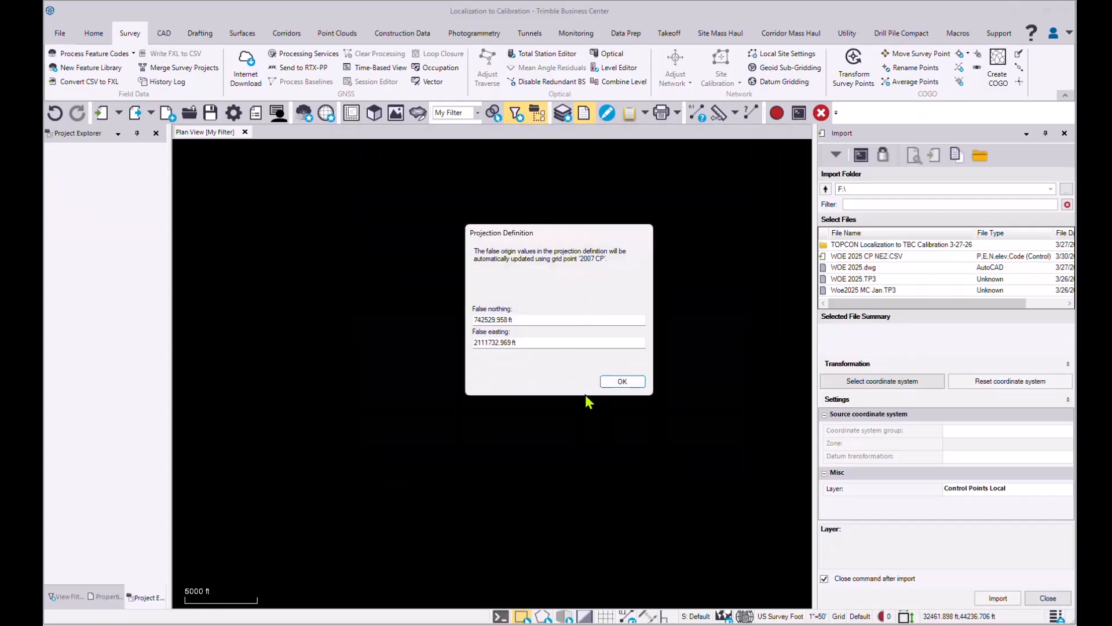
click(620, 384)
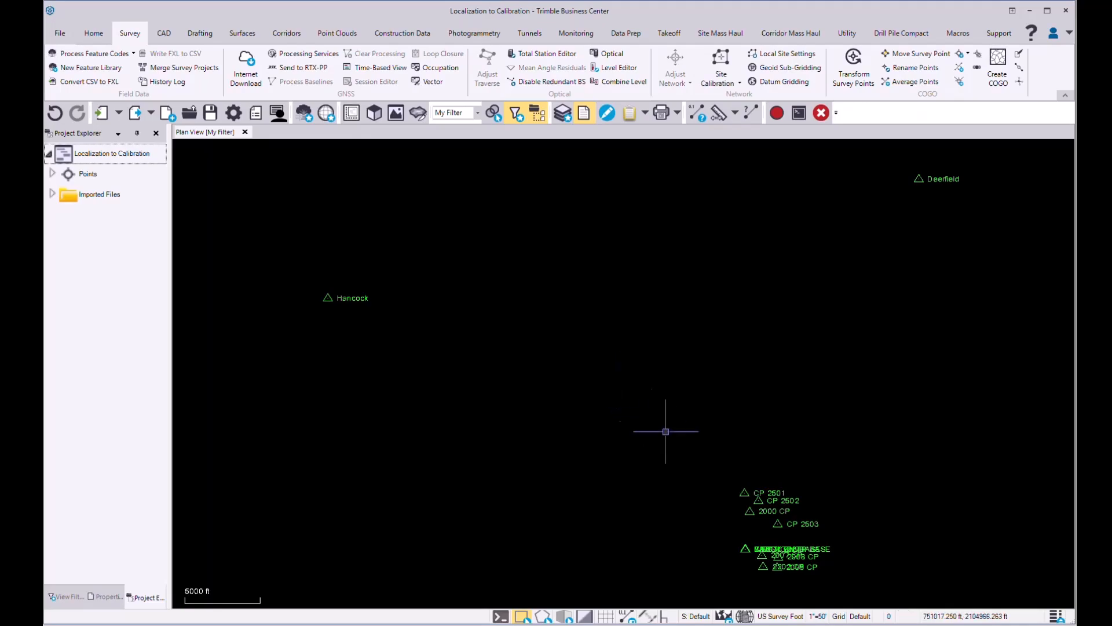
Expand the project's list of imported points and select point 2000 CP.
click(53, 175)
click(88, 202)
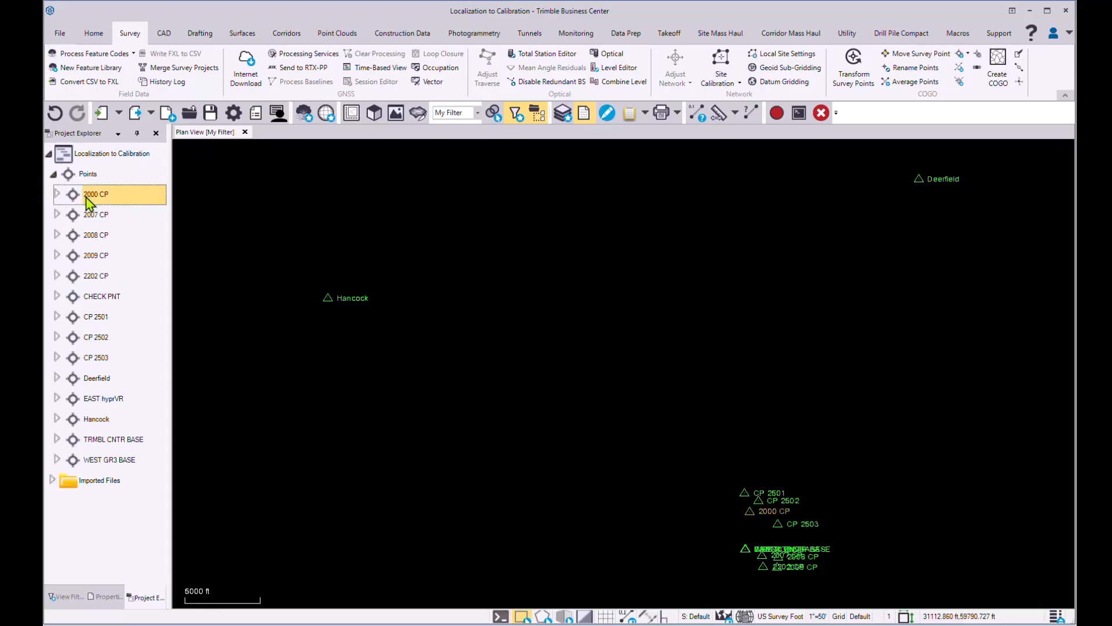
Review the layer and grid coordinates in point 2000 CP's properties and return to the project's point list.
right_click(88, 202)
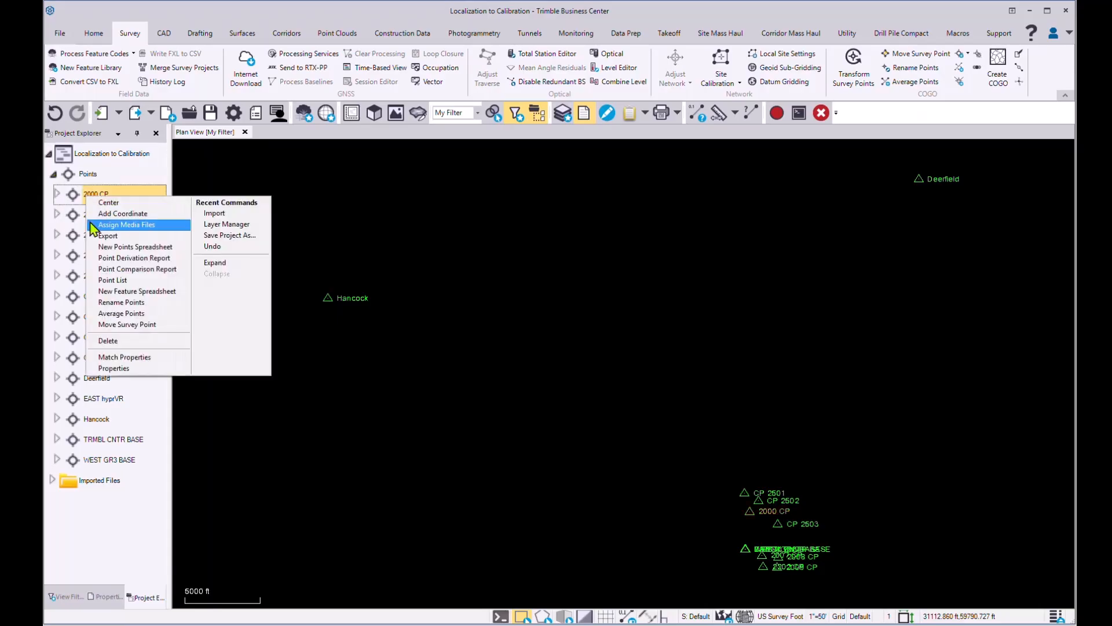
click(110, 362)
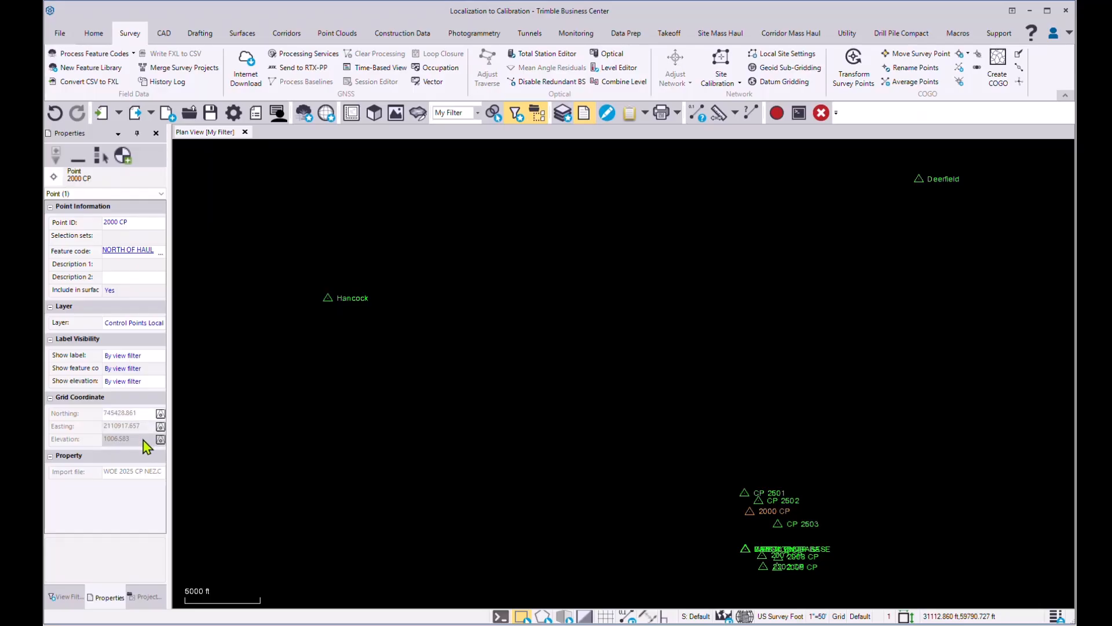
click(146, 596)
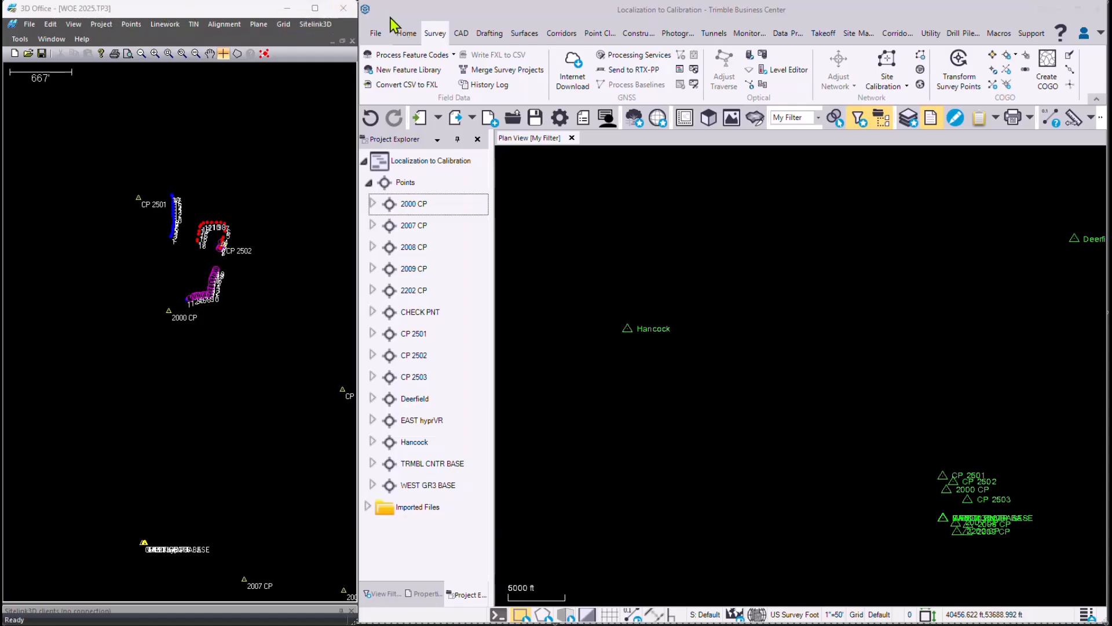
Switch to 3D Office, show the project's control points and open the details of control point 2007 CP.
click(101, 28)
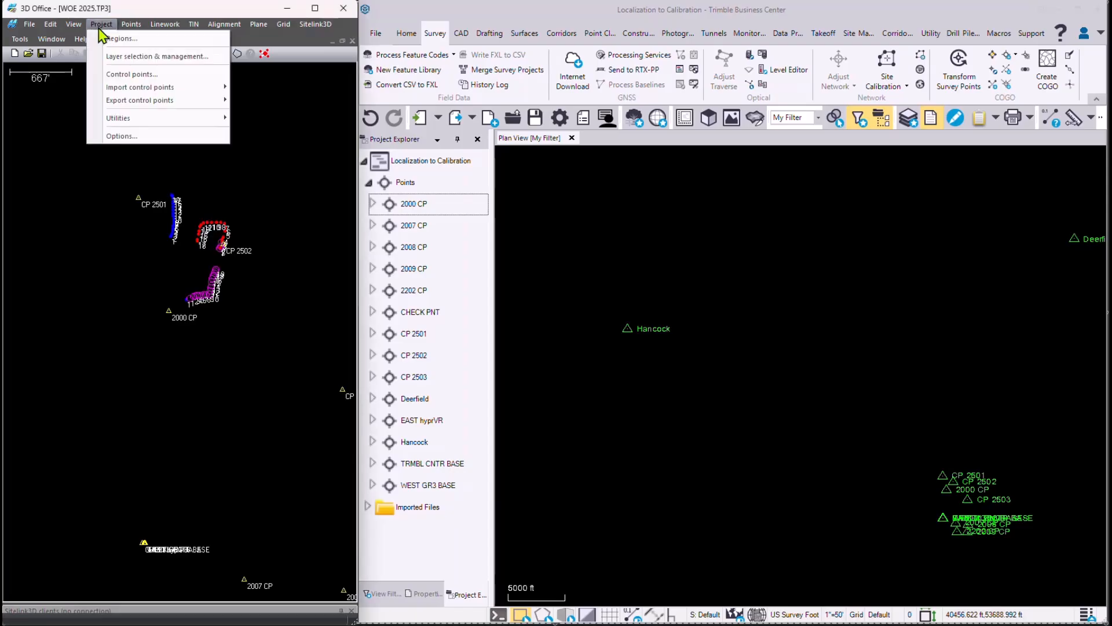
click(109, 75)
drag(153, 211, 141, 76)
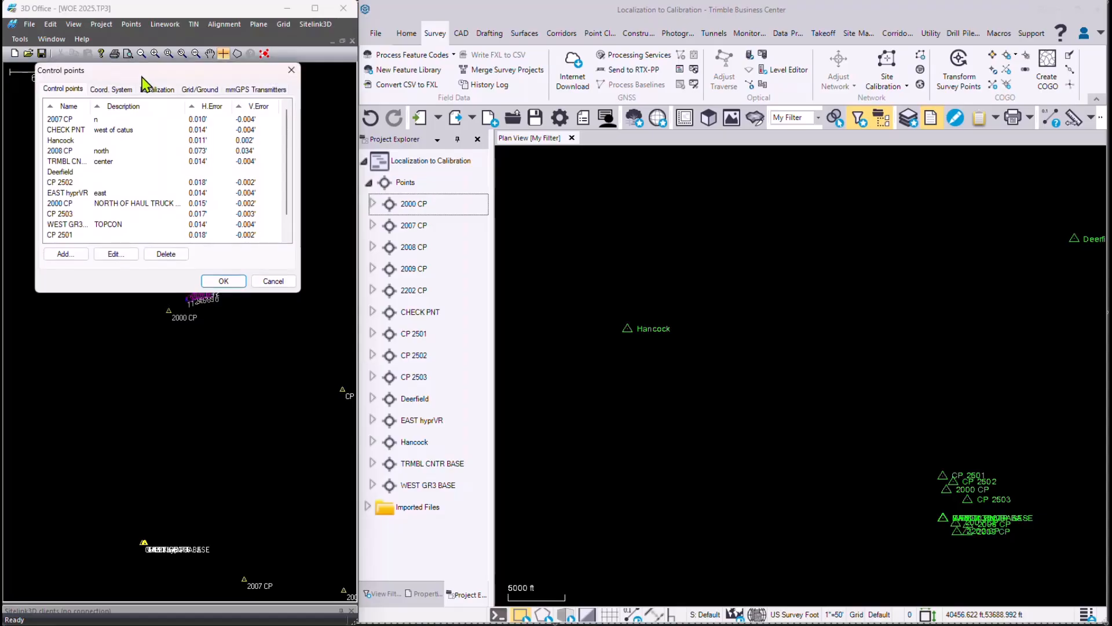
double_click(63, 120)
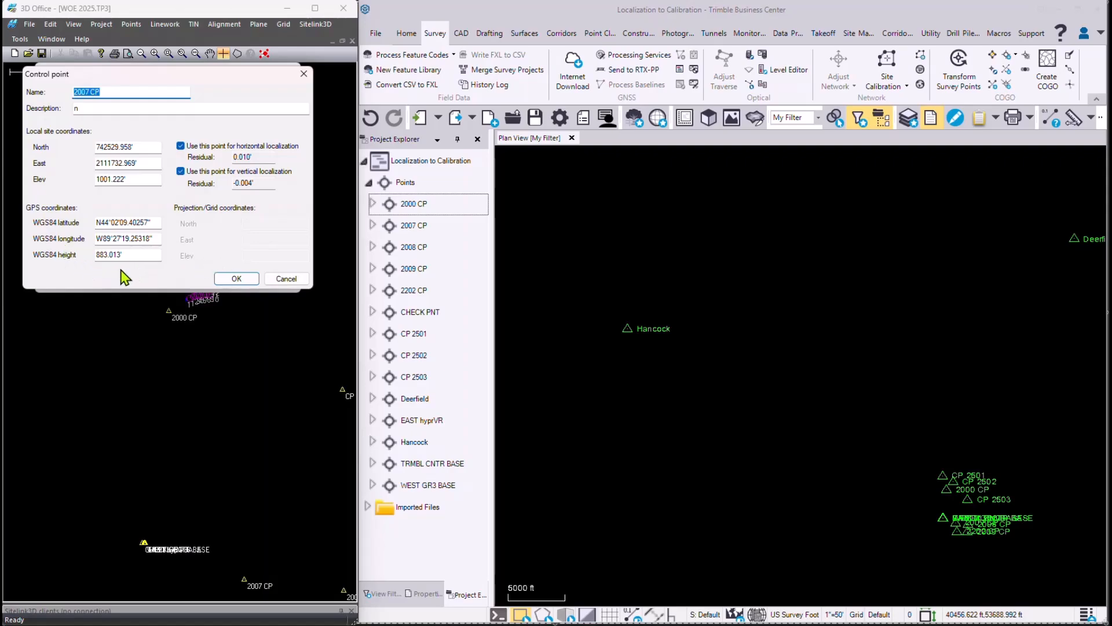
In Trimble Business Center, start creating a point with ID 2-2007 CP on the Control Points Global layer.
click(462, 36)
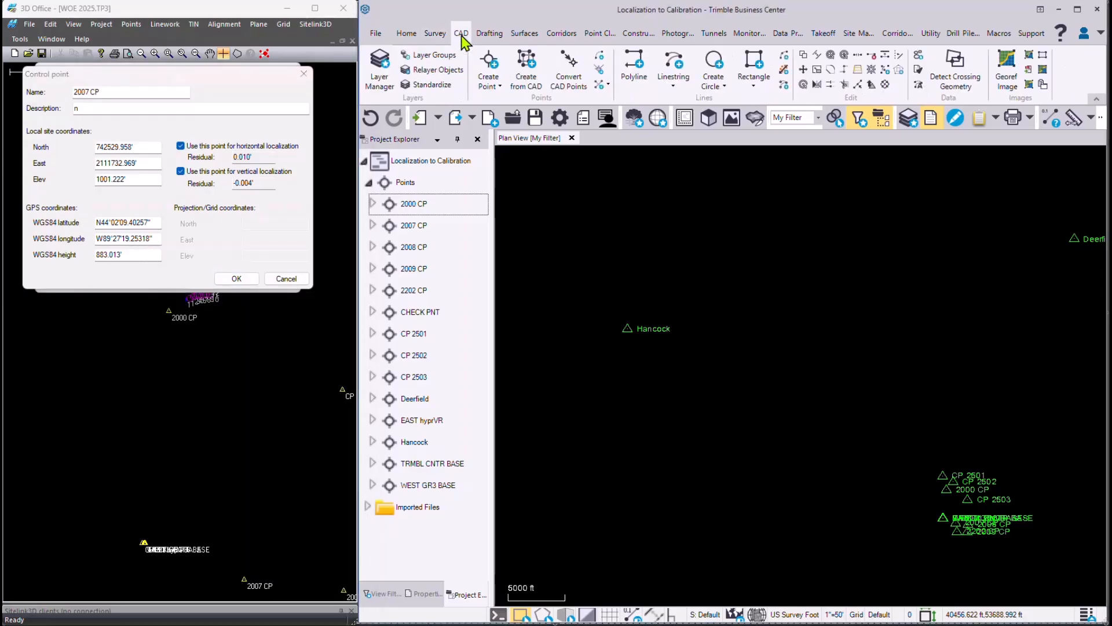
click(488, 67)
click(855, 209)
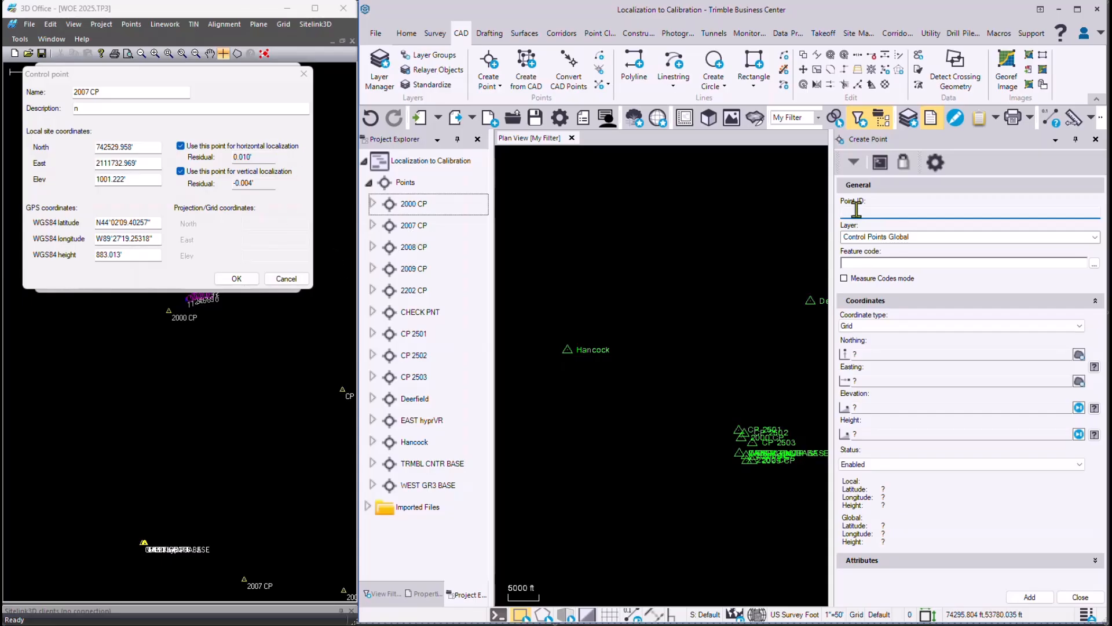
text(-2007 CP)
click(849, 241)
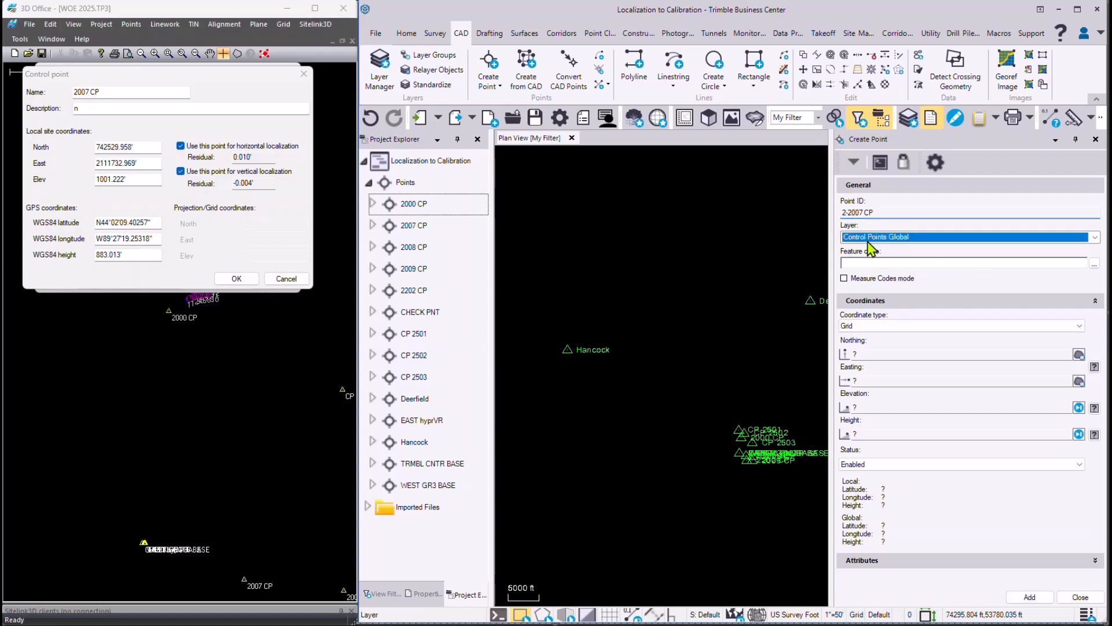
click(1095, 239)
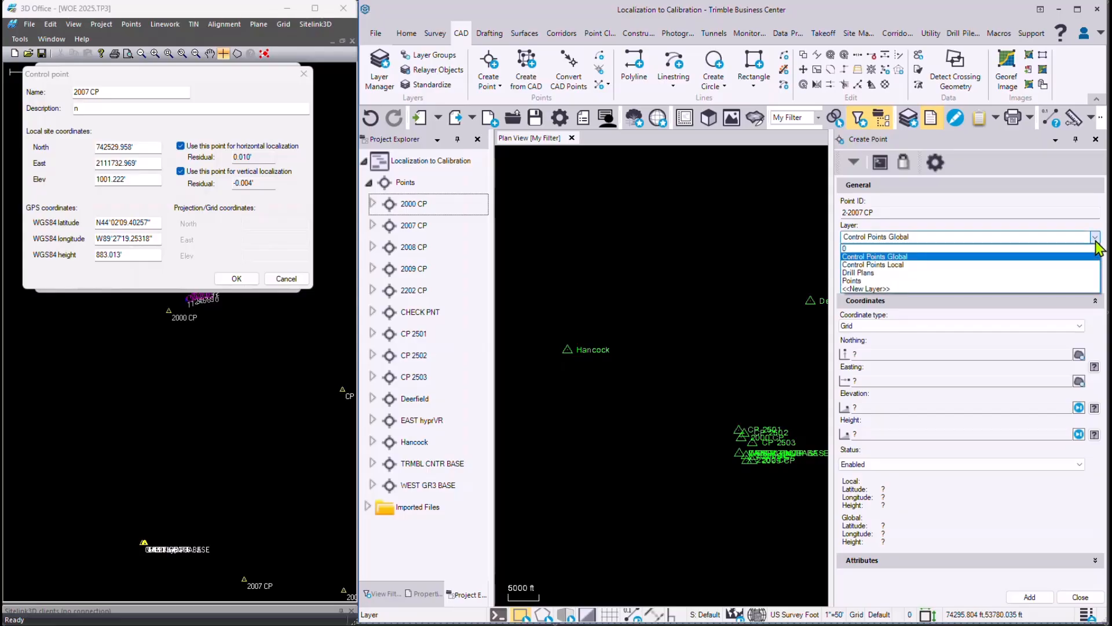
click(1047, 261)
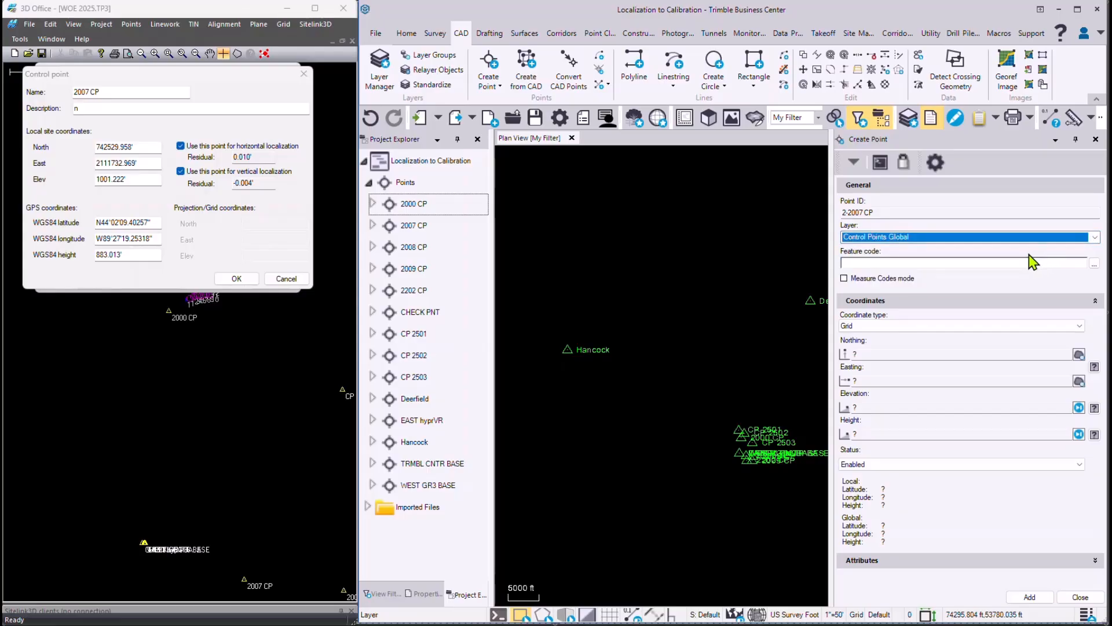
Set the coordinate type to Global and copy 2007 CP's WGS84 latitude, N44°02'09.40257", from 3D Office into the new point.
click(871, 349)
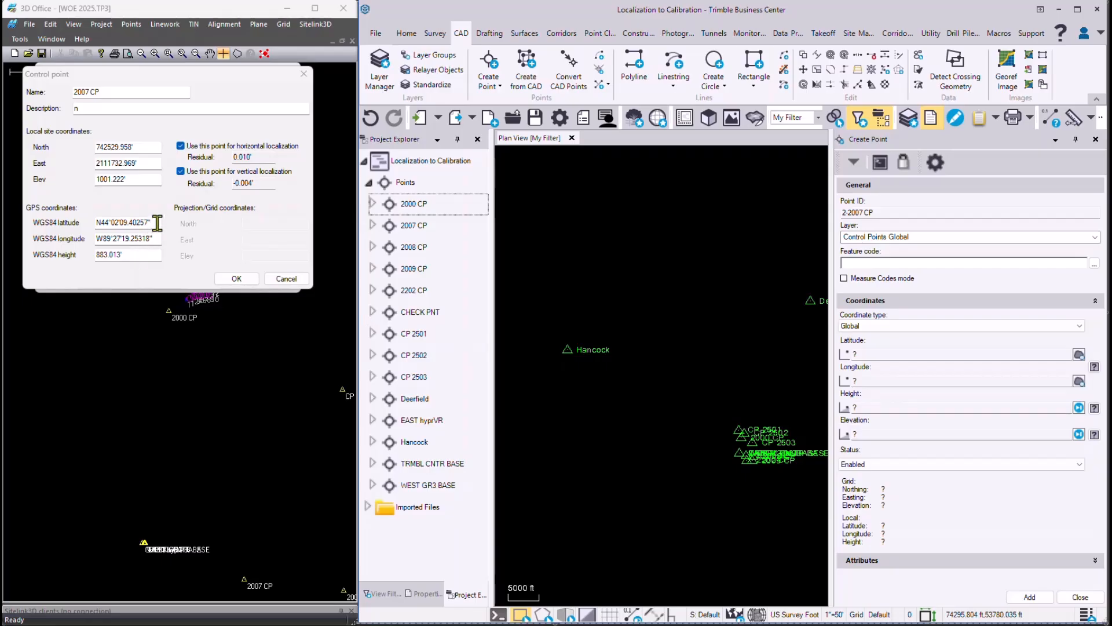
click(156, 223)
right_click(120, 224)
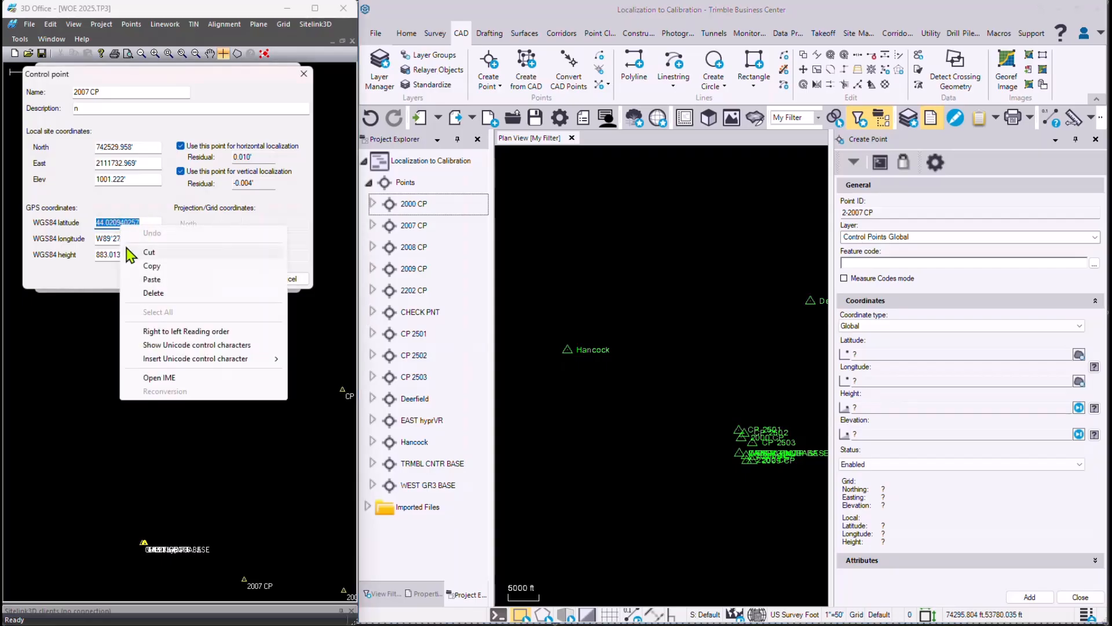
click(139, 262)
click(871, 353)
right_click(864, 355)
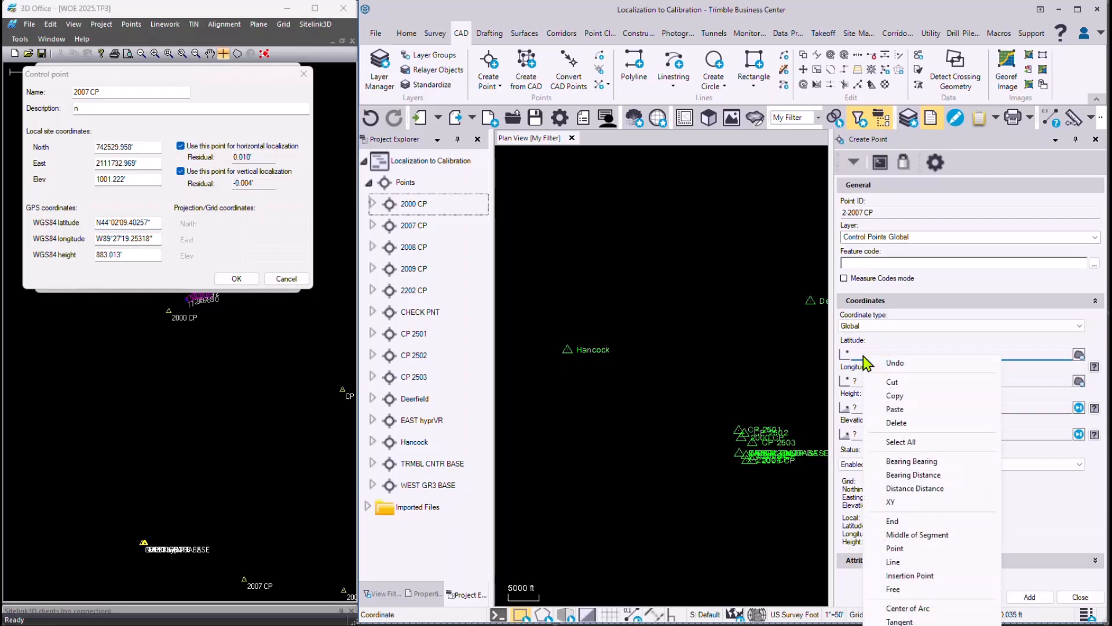
click(938, 405)
Copy 2007 CP's WGS84 longitude, W89°27'19.25318", from 3D Office into the new point's longitude.
click(126, 239)
right_click(126, 239)
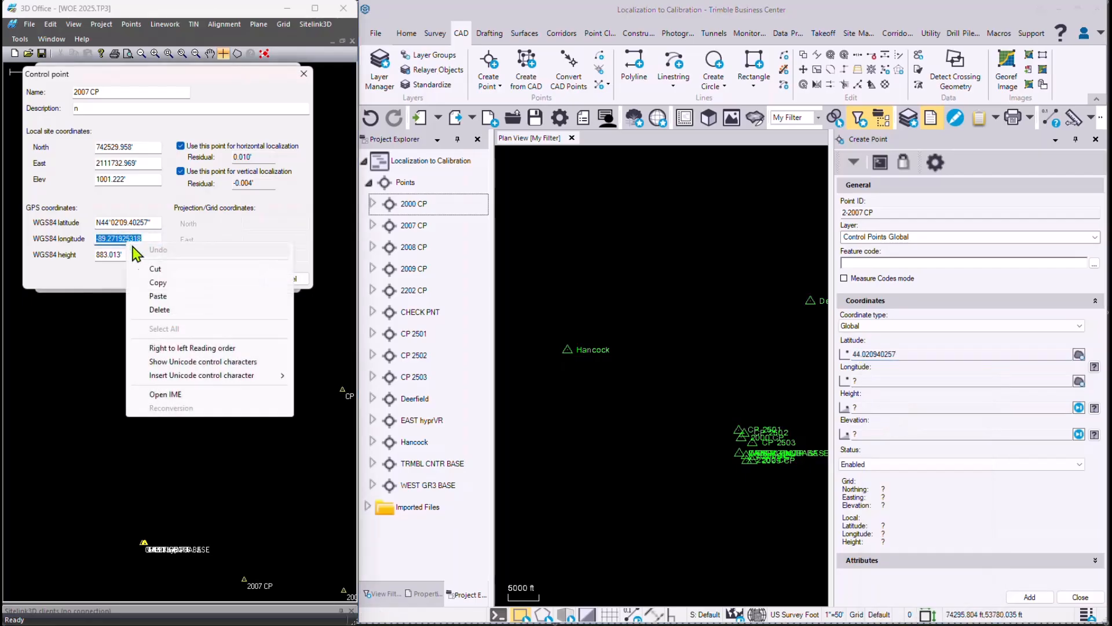
click(159, 276)
click(880, 381)
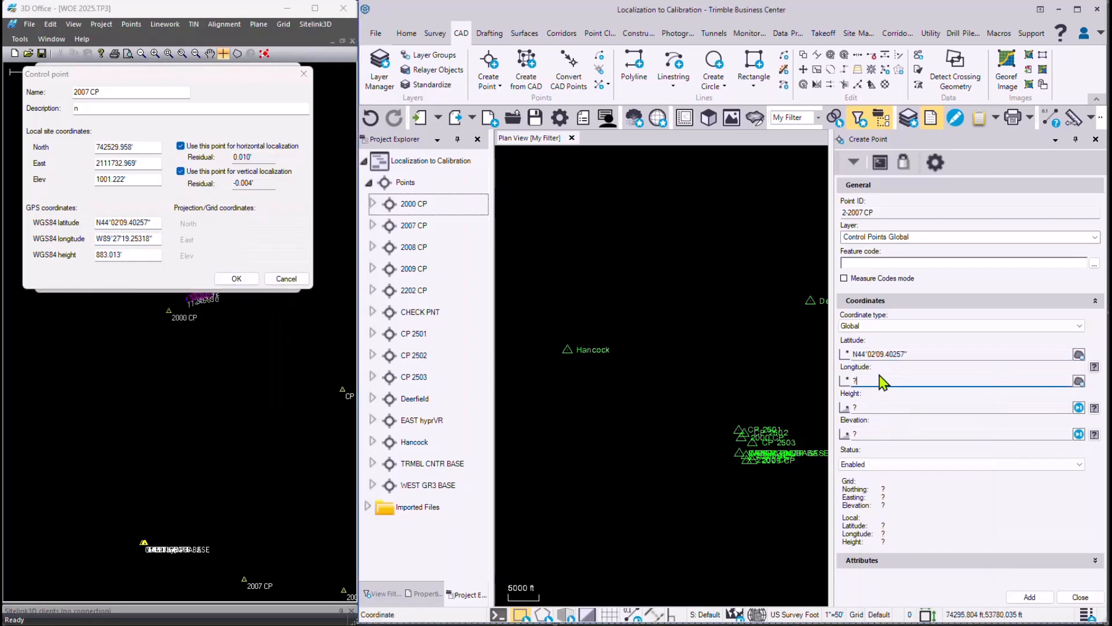
click(879, 377)
right_click(863, 380)
click(938, 431)
Copy 2007 CP's WGS84 height, 883.013, from 3D Office into the new point's height.
click(112, 256)
right_click(111, 256)
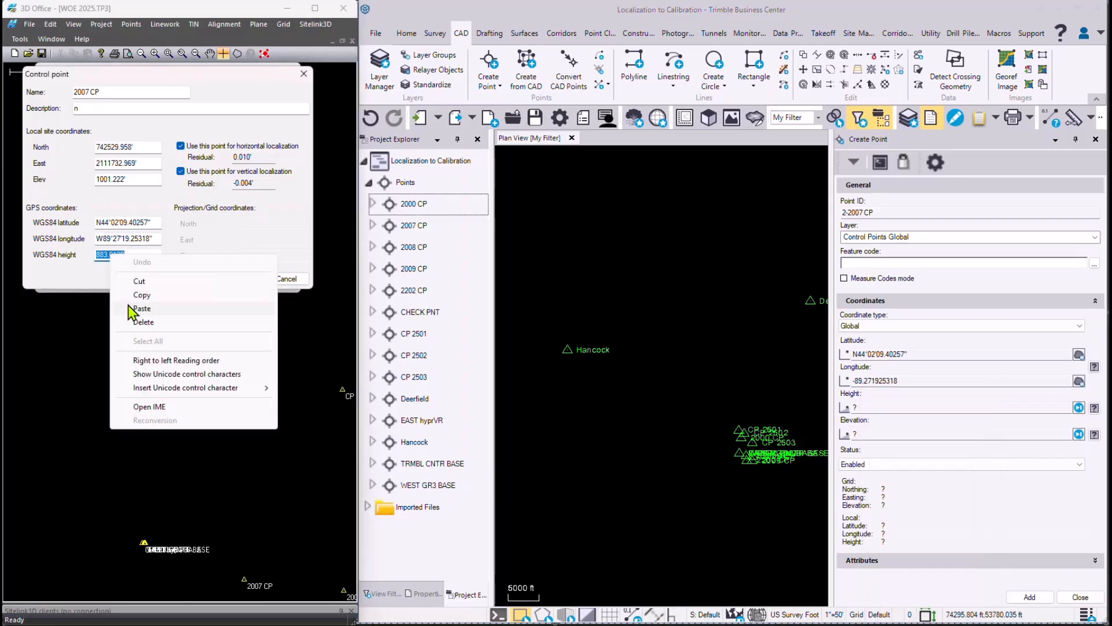
click(141, 295)
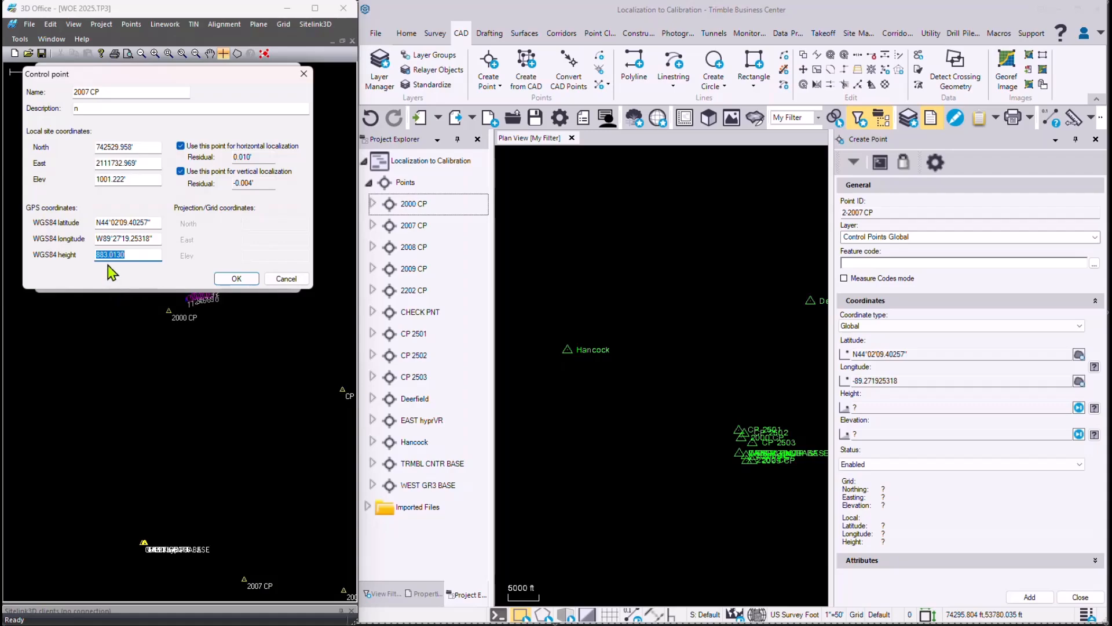
click(869, 407)
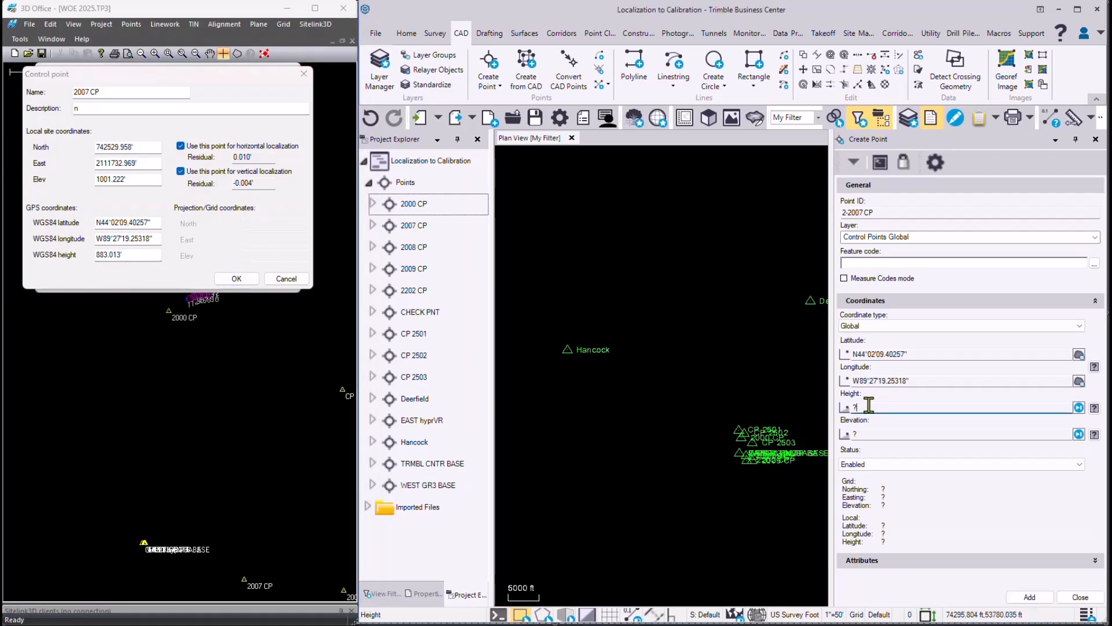
right_click(869, 407)
click(918, 463)
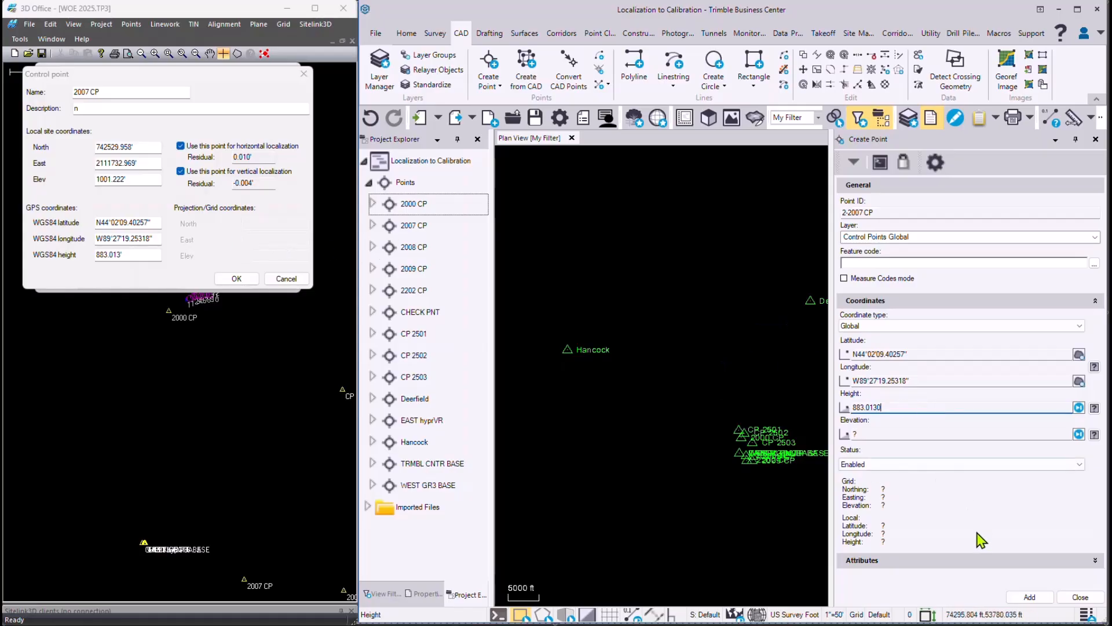
Add point 2-2007 CP, accepting the proposed projection origin, and review the coordinates in its properties.
click(1034, 597)
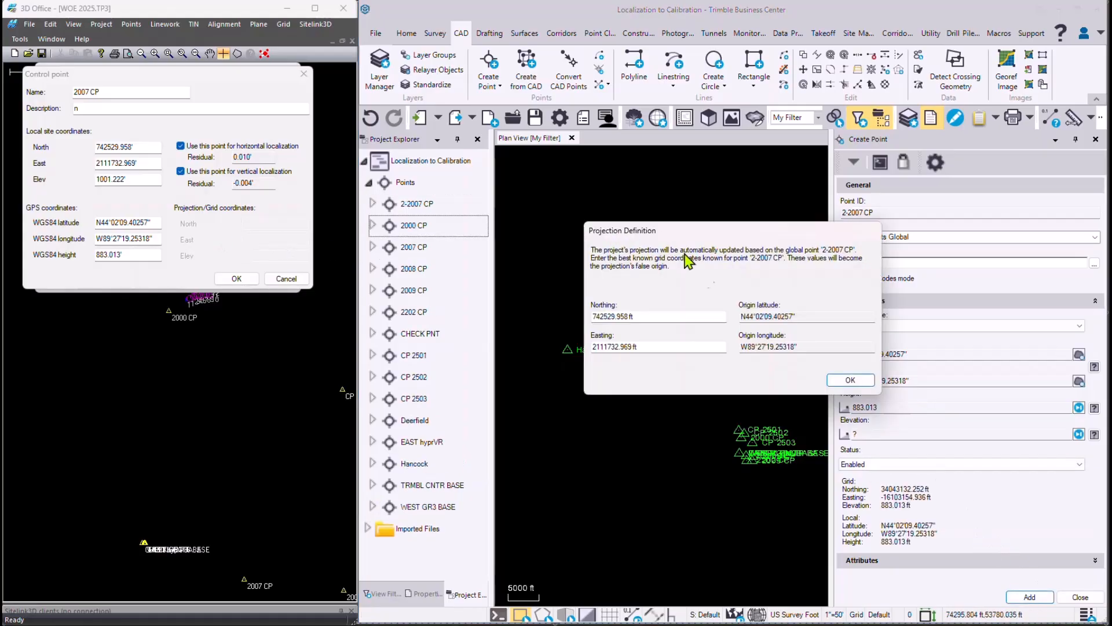
click(841, 383)
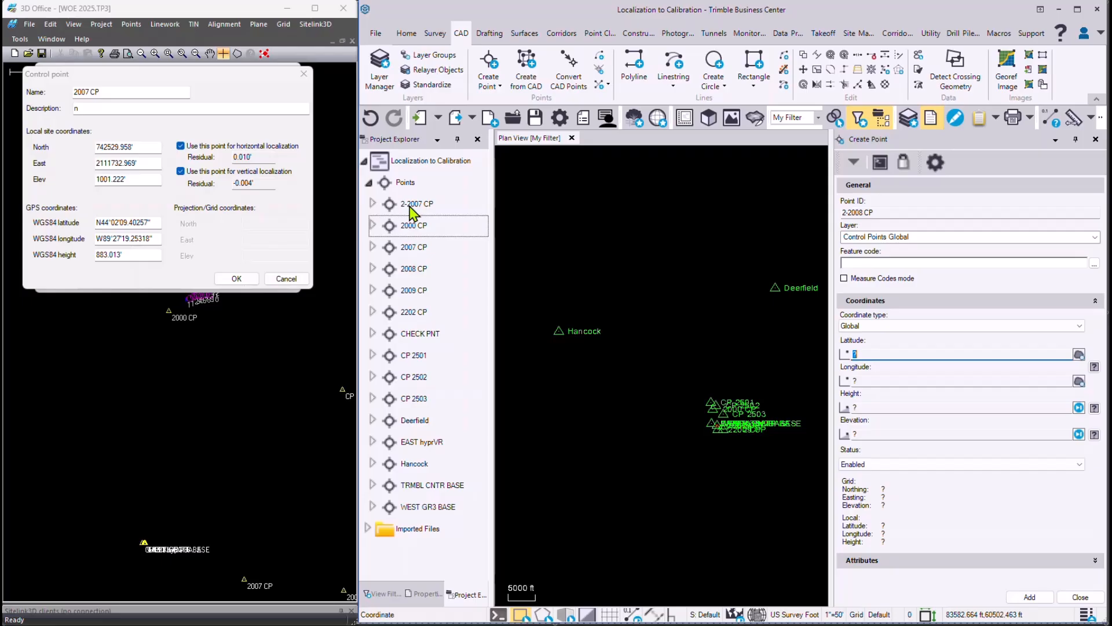
double_click(411, 206)
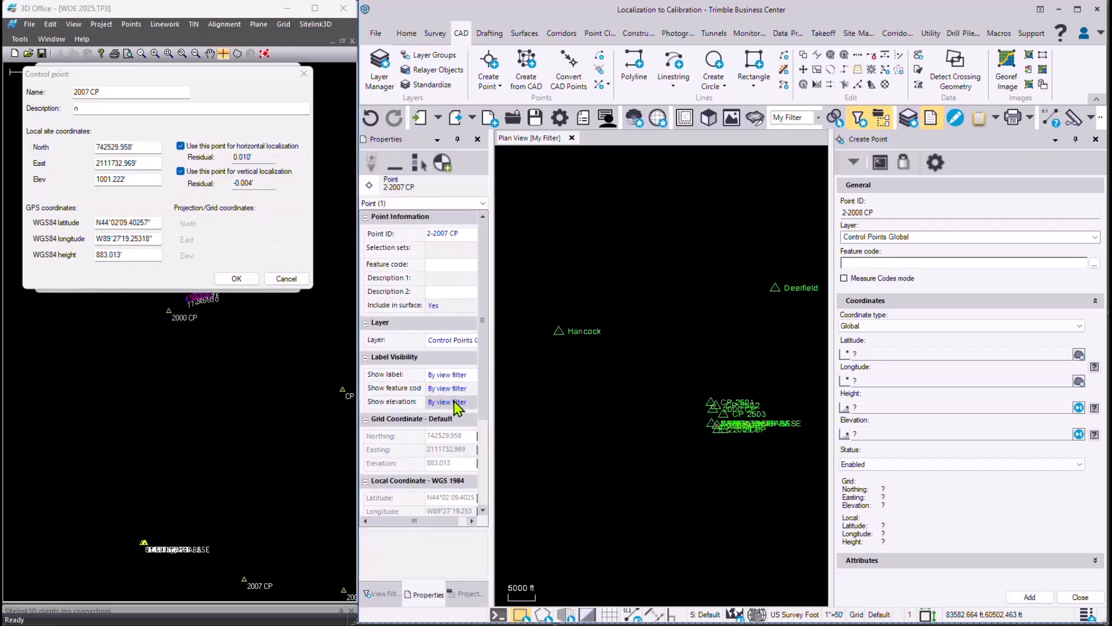
scroll(444, 515, down, 3)
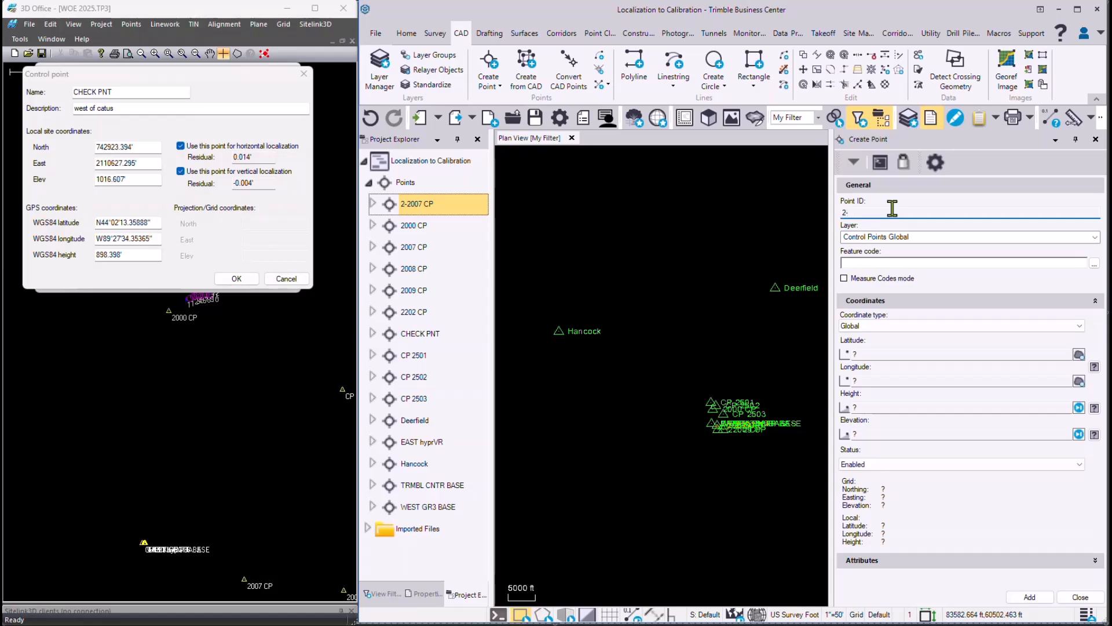
Name the next global point 2-Check Point and copy CHECK PNT's WGS84 latitude, N44°02'13.35888", into it.
text(heck Point)
right_click(144, 221)
click(159, 266)
click(878, 352)
right_click(1030, 352)
click(1042, 412)
Copy CHECK PNT's WGS84 longitude, W89°27'34.35365", into the longitude of 2-Check Point.
right_click(146, 238)
click(159, 283)
right_click(881, 381)
click(984, 439)
Copy CHECK PNT's WGS84 height, 898.398, into 2-Check Point and add the point to the project.
right_click(107, 255)
click(135, 296)
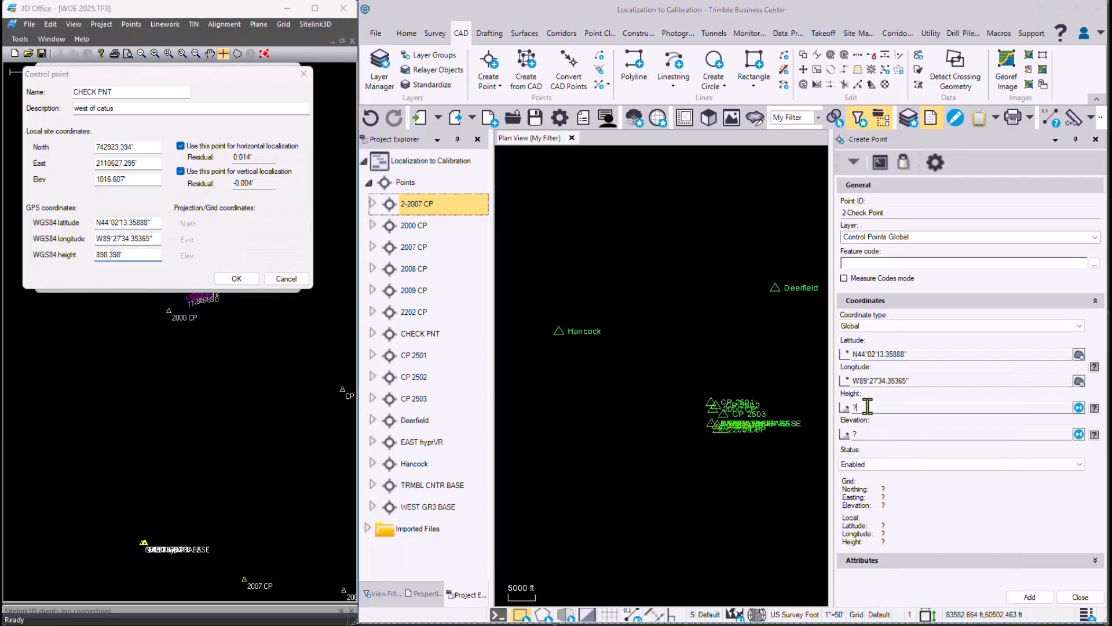
right_click(869, 407)
click(898, 467)
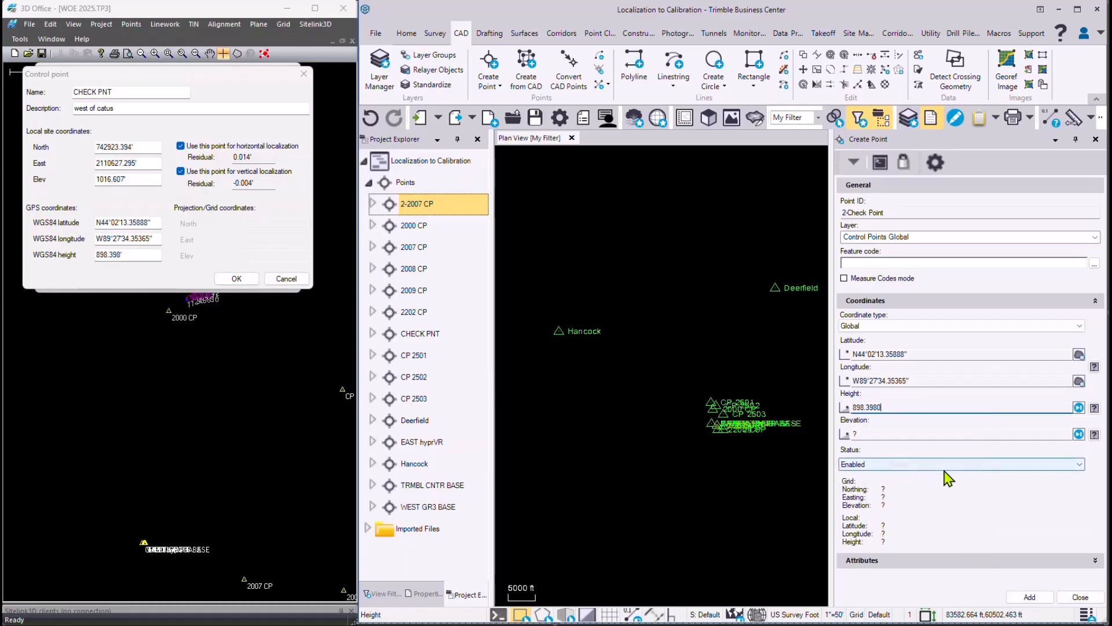
key(Return)
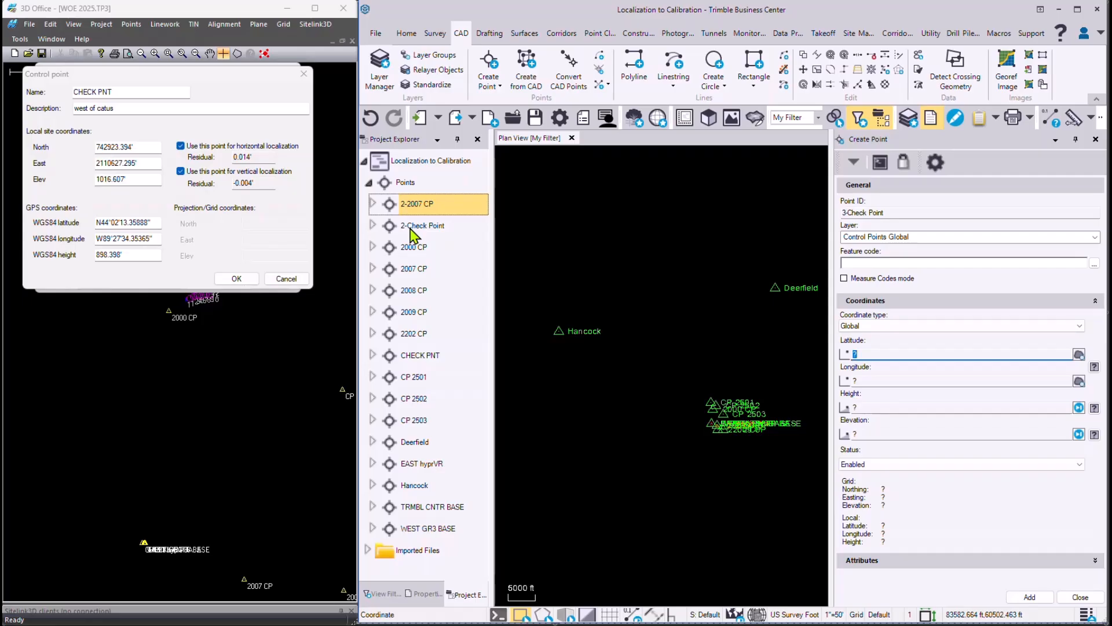
Open control point Hancock's details in 3D Office and name the next global point 2-Hancock in Trimble Business Center.
click(286, 279)
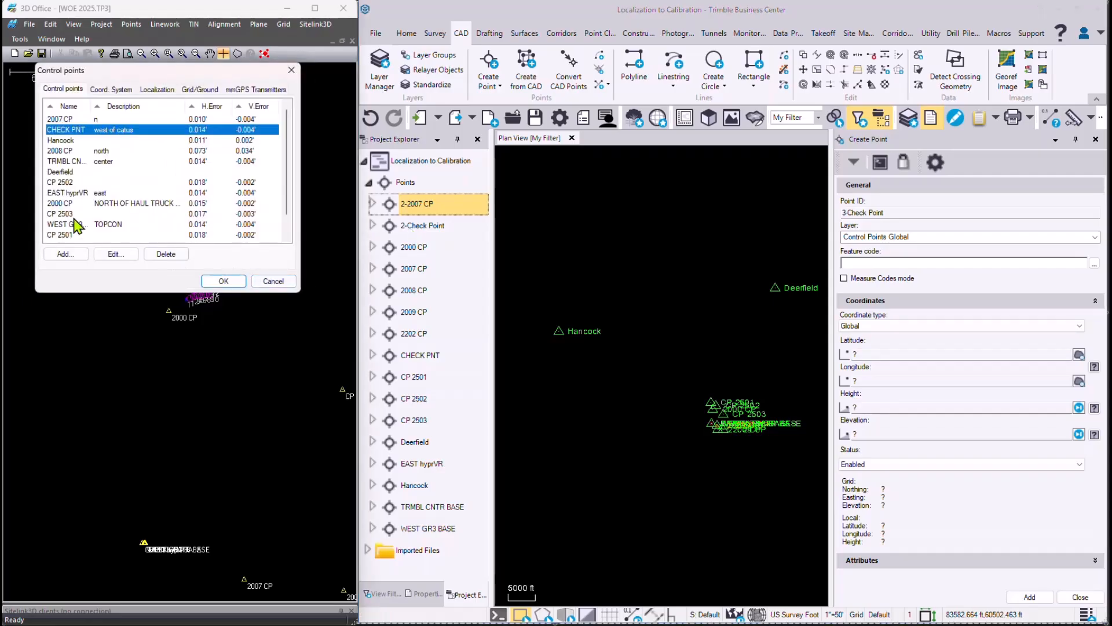
double_click(60, 141)
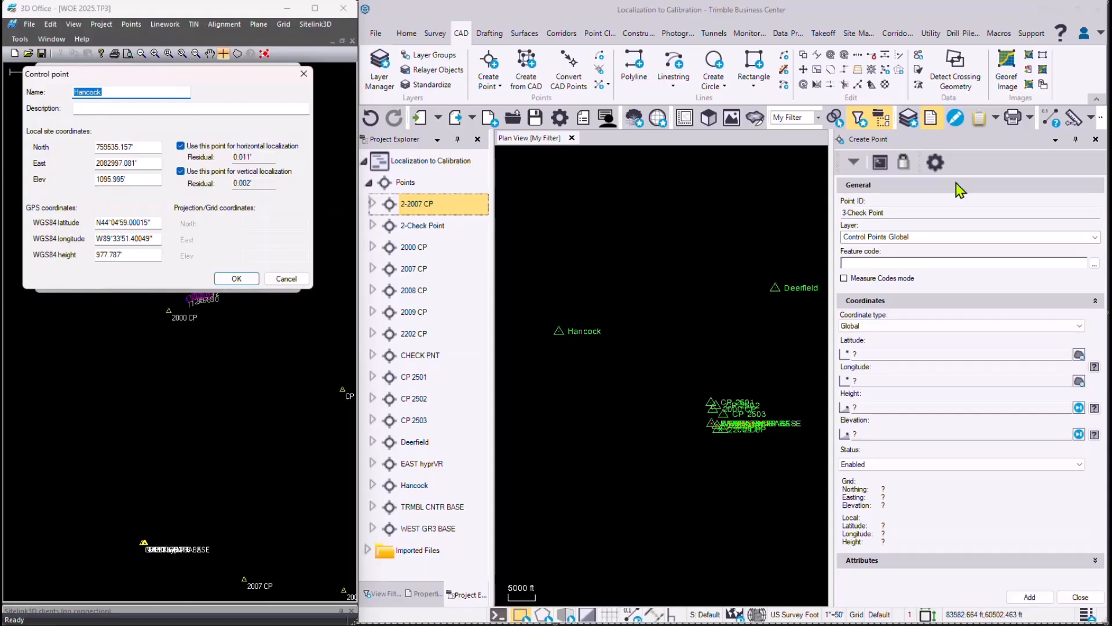
click(901, 213)
text(2-Hancock)
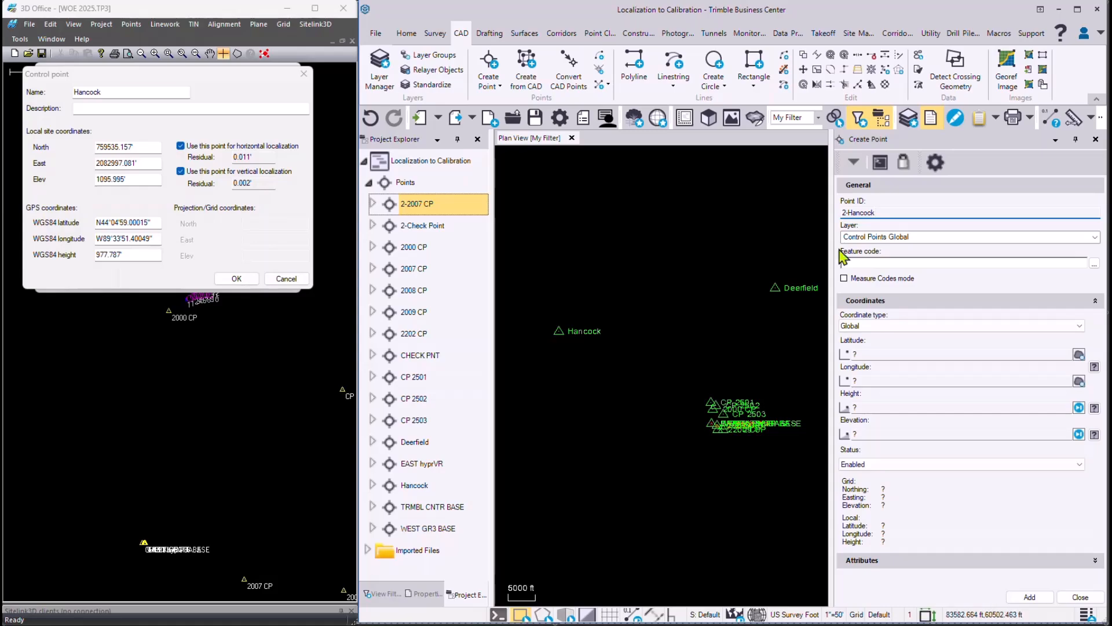
Copy Hancock's WGS84 latitude, N44°04'59.00015", and longitude, W89°33'51.40049", from 3D Office into point 2-Hancock.
right_click(120, 221)
click(145, 262)
click(877, 354)
text(44.045900015)
right_click(126, 239)
key(ctrl+c)
click(165, 281)
click(873, 380)
key(ctrl+v)
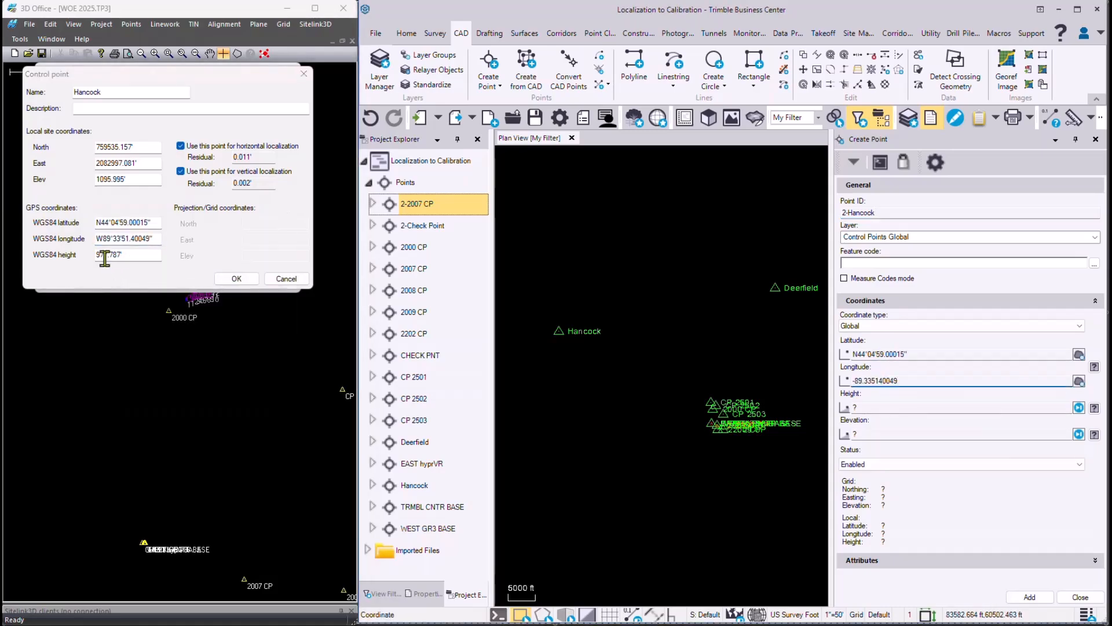
Copy Hancock's WGS84 height, 977.787, into 2-Hancock and add the point to the project.
right_click(105, 256)
click(139, 298)
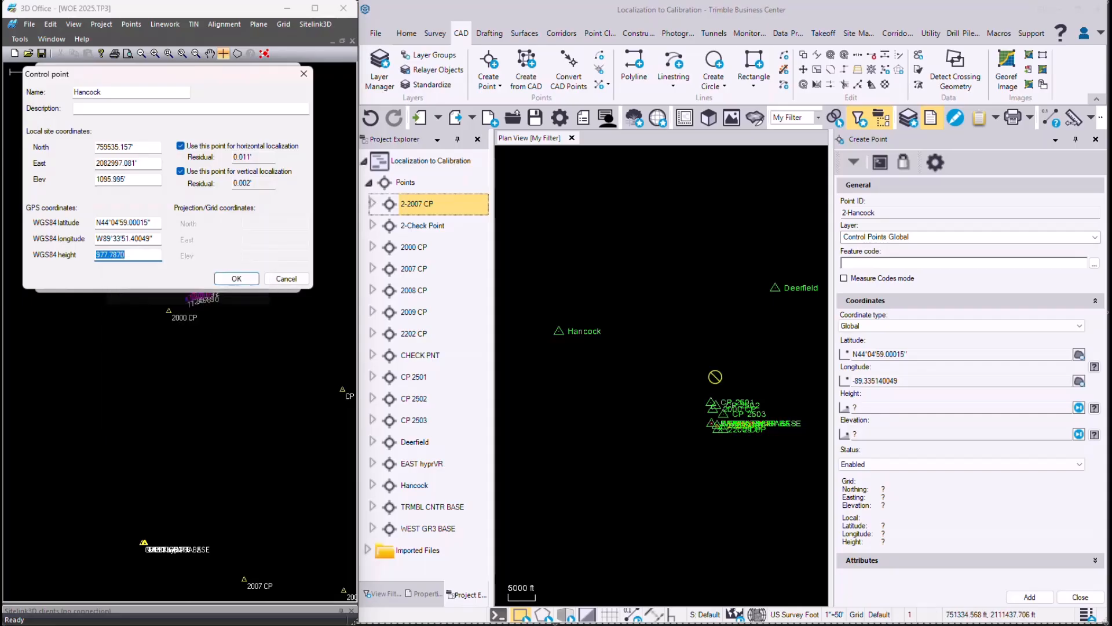
click(868, 408)
right_click(868, 408)
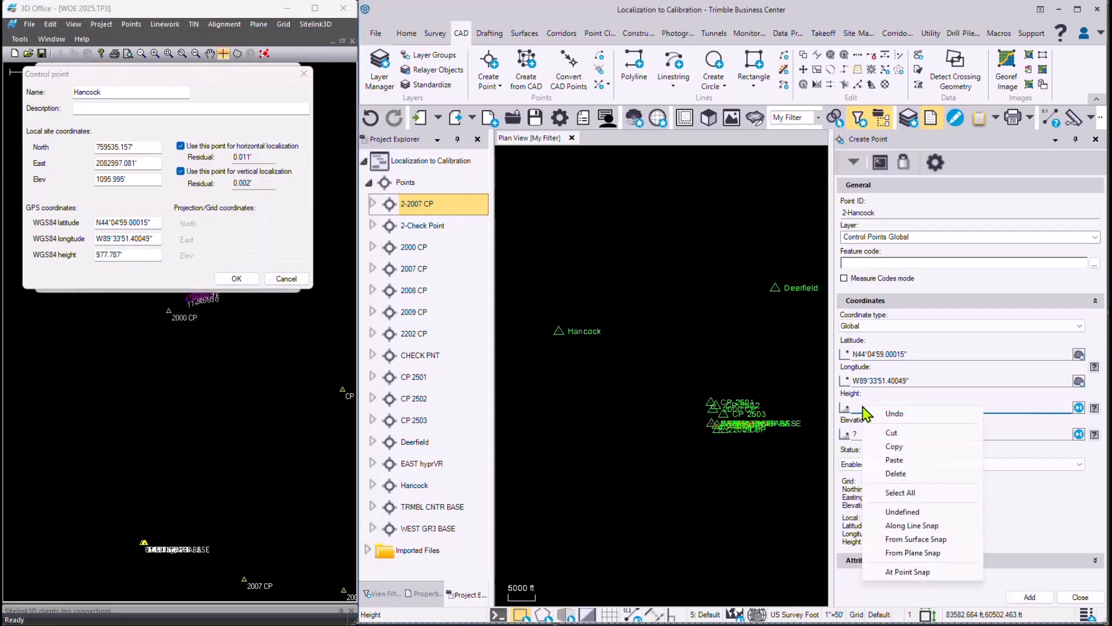
click(894, 462)
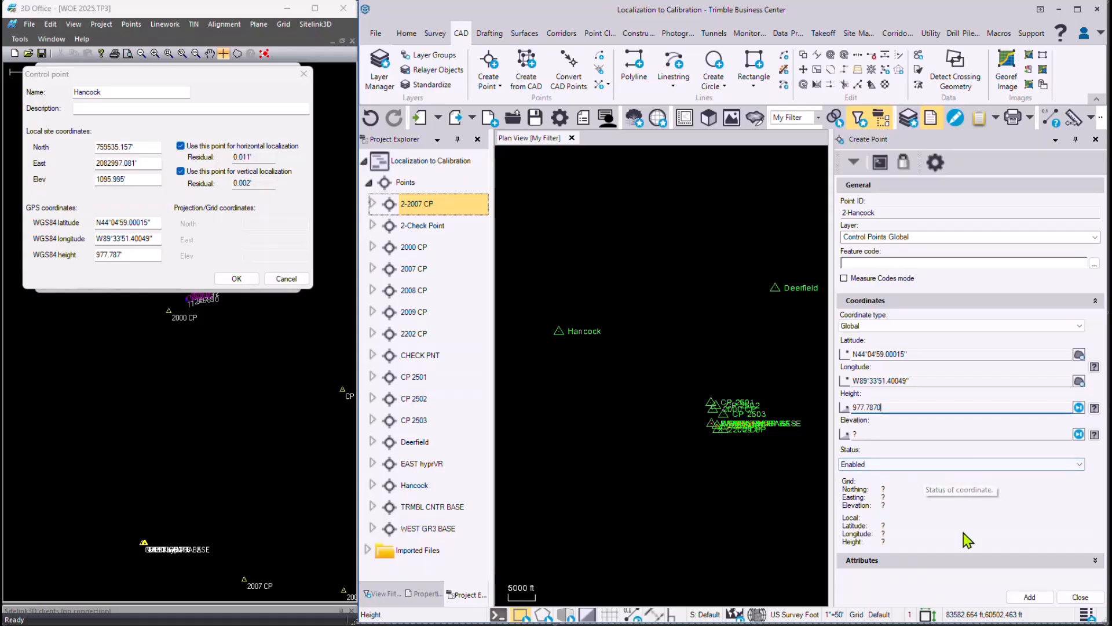
click(1030, 596)
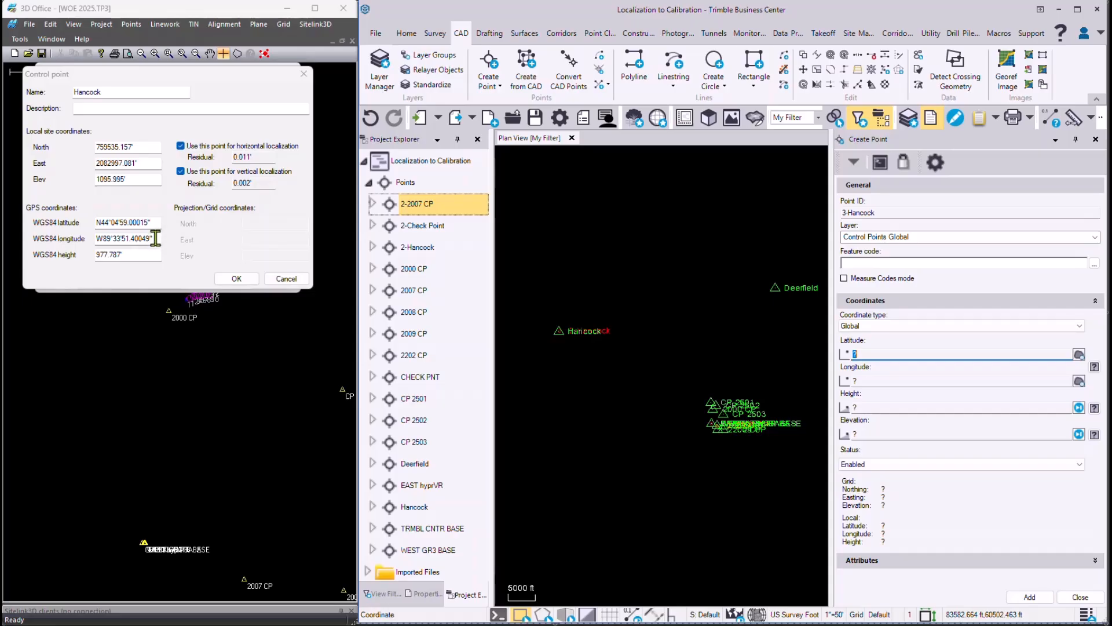
Open control point 2008 CP's details in 3D Office and name the next global point 2_2008 CP in Trimble Business Center.
click(292, 278)
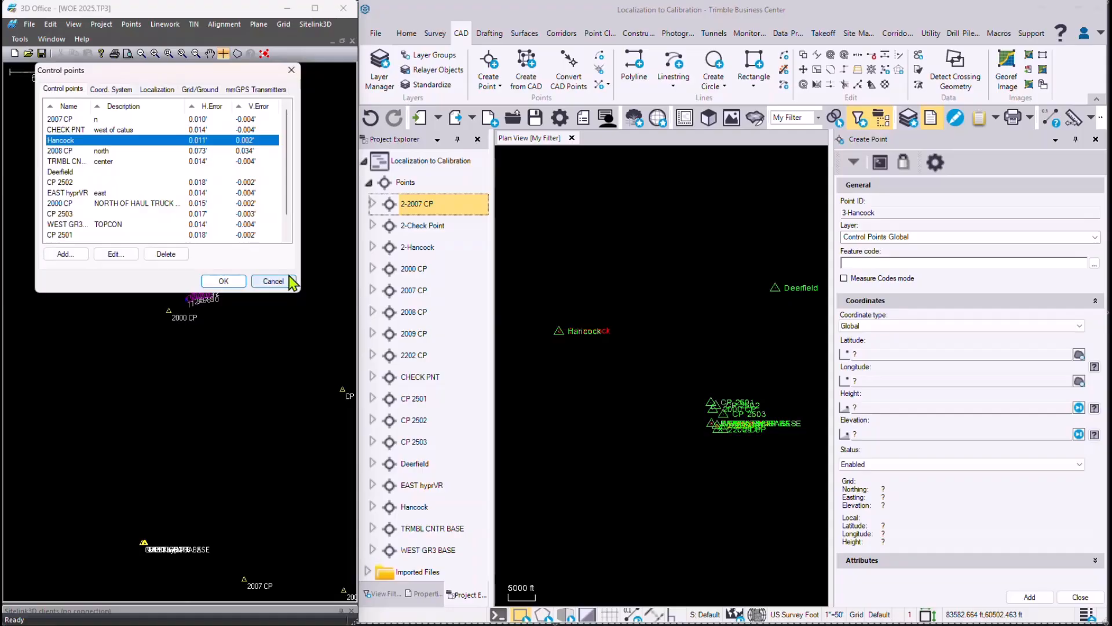
double_click(65, 151)
click(889, 212)
drag(890, 211, 810, 207)
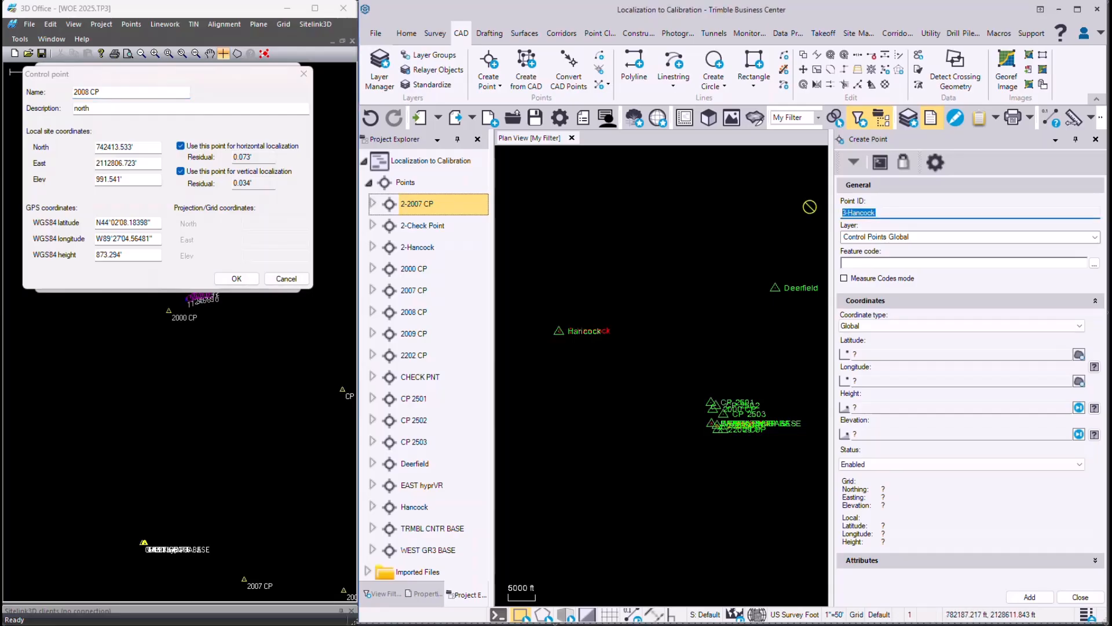
text(2_2008 CP)
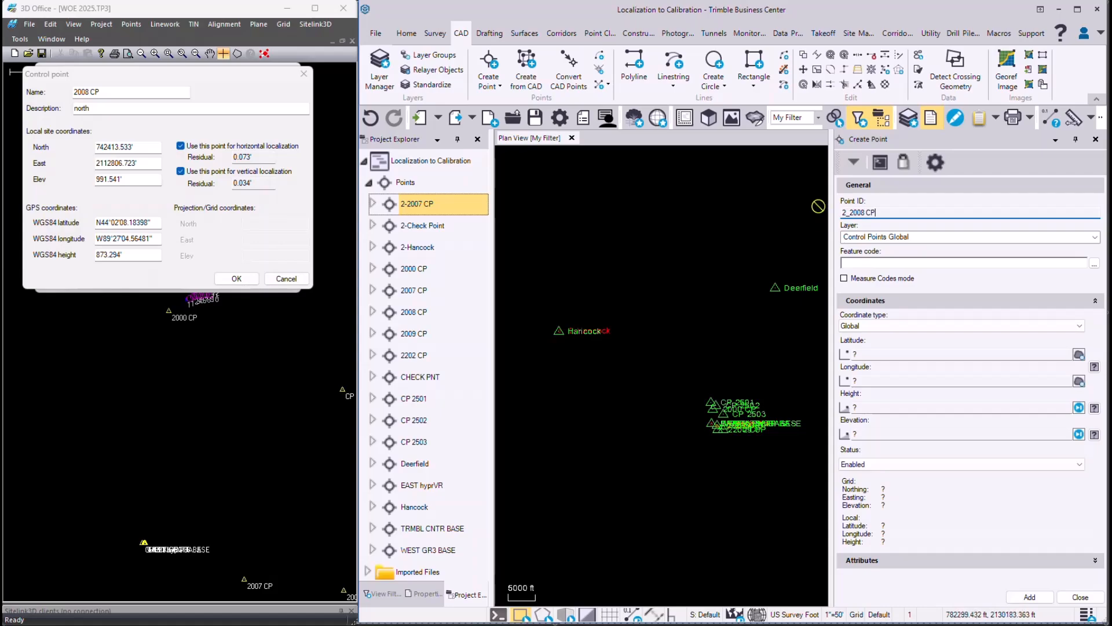
Copy 2008 CP's WGS84 latitude, N44°02'08.18398", and longitude, W89°27'04.56481", from 3D Office into point 2_2008 CP.
click(874, 354)
double_click(120, 223)
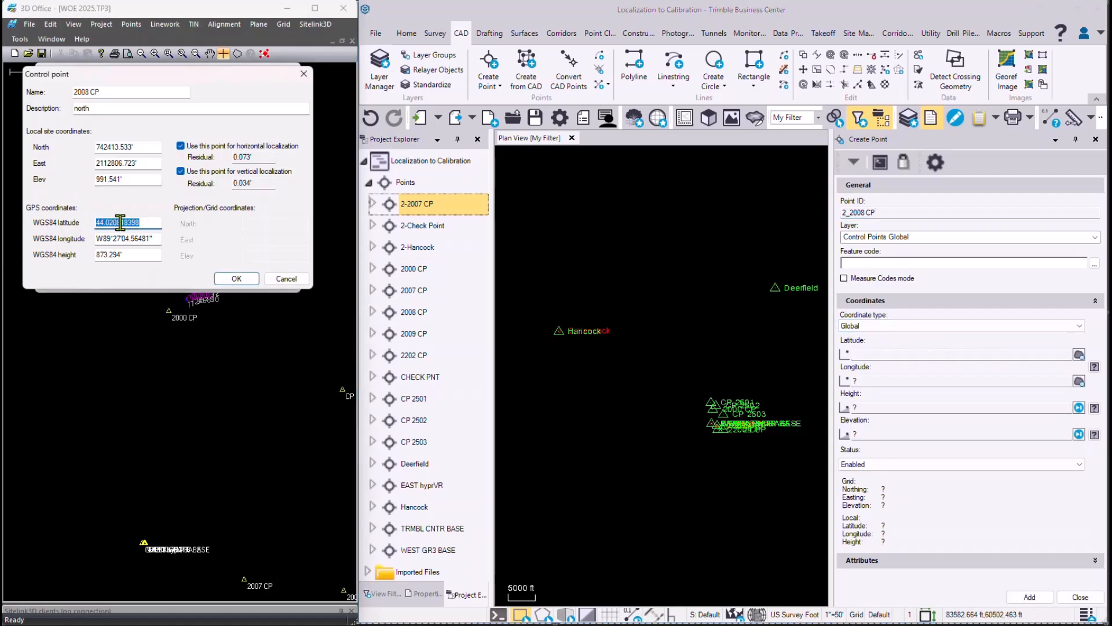
right_click(120, 222)
click(152, 277)
key(ctrl+v)
double_click(118, 238)
right_click(116, 238)
click(145, 278)
click(872, 381)
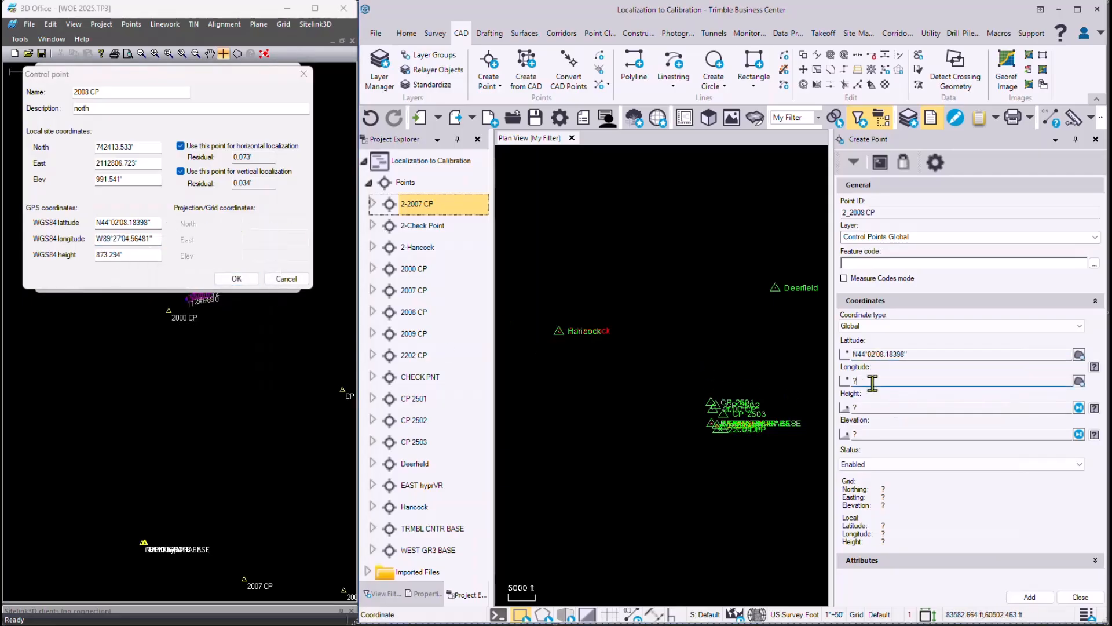
right_click(872, 381)
click(895, 437)
Copy 2008 CP's WGS84 height, 873.294, into 2_2008 CP and add the point to the project.
double_click(110, 255)
right_click(104, 258)
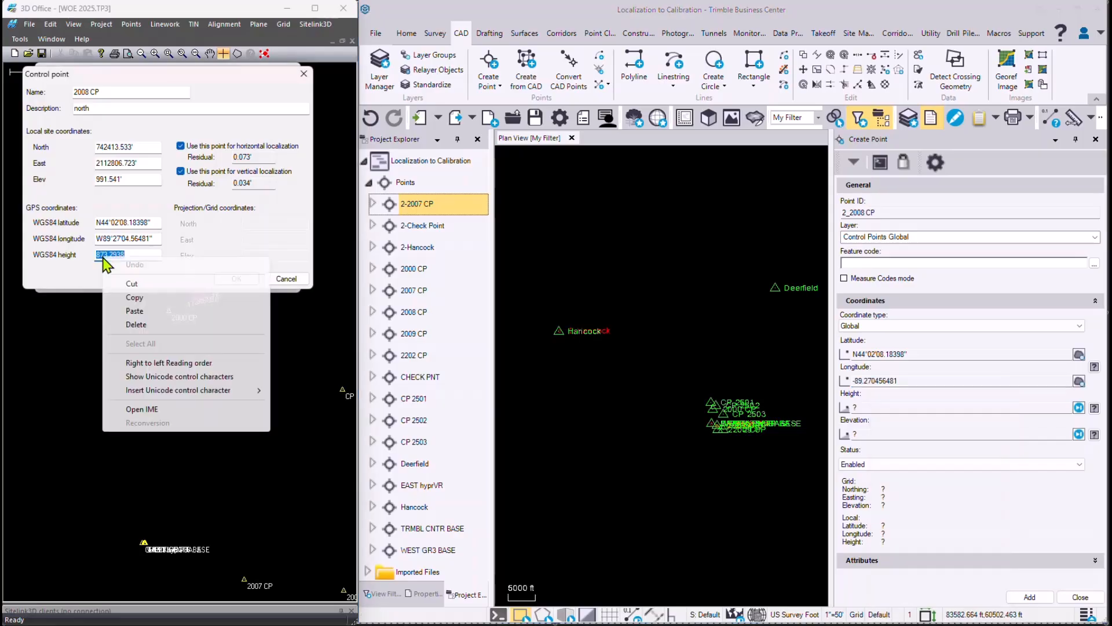
click(127, 298)
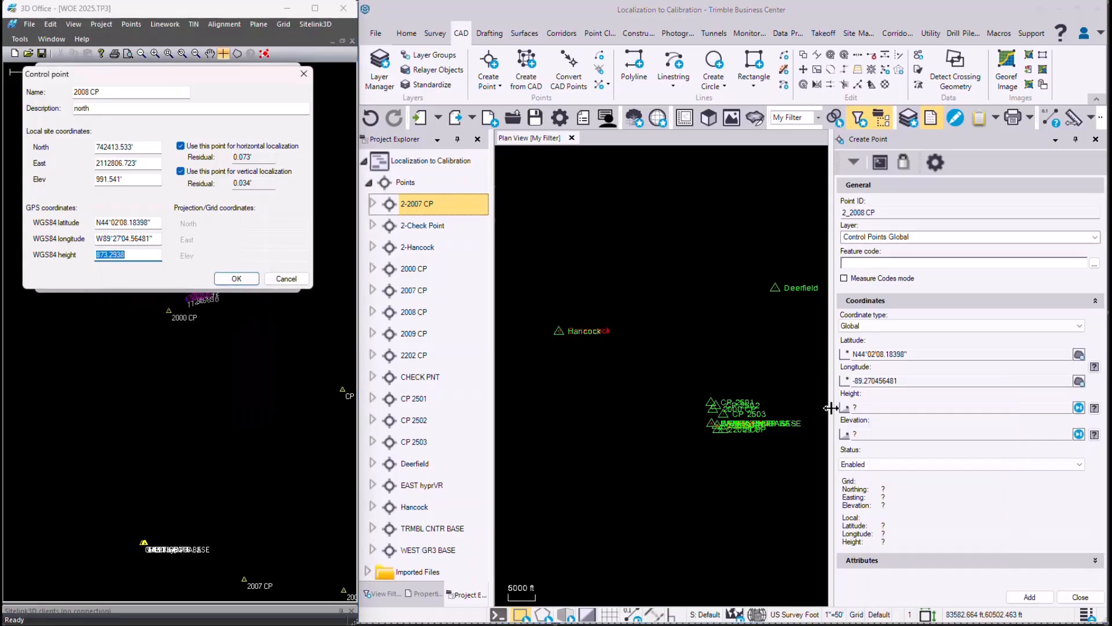
click(878, 409)
right_click(878, 409)
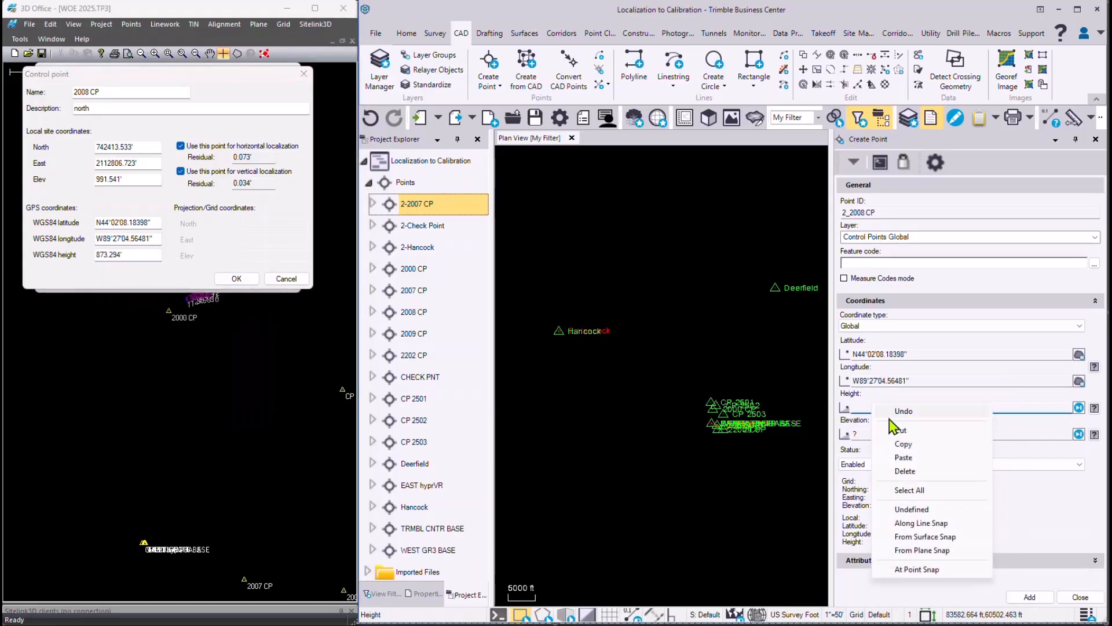
click(904, 457)
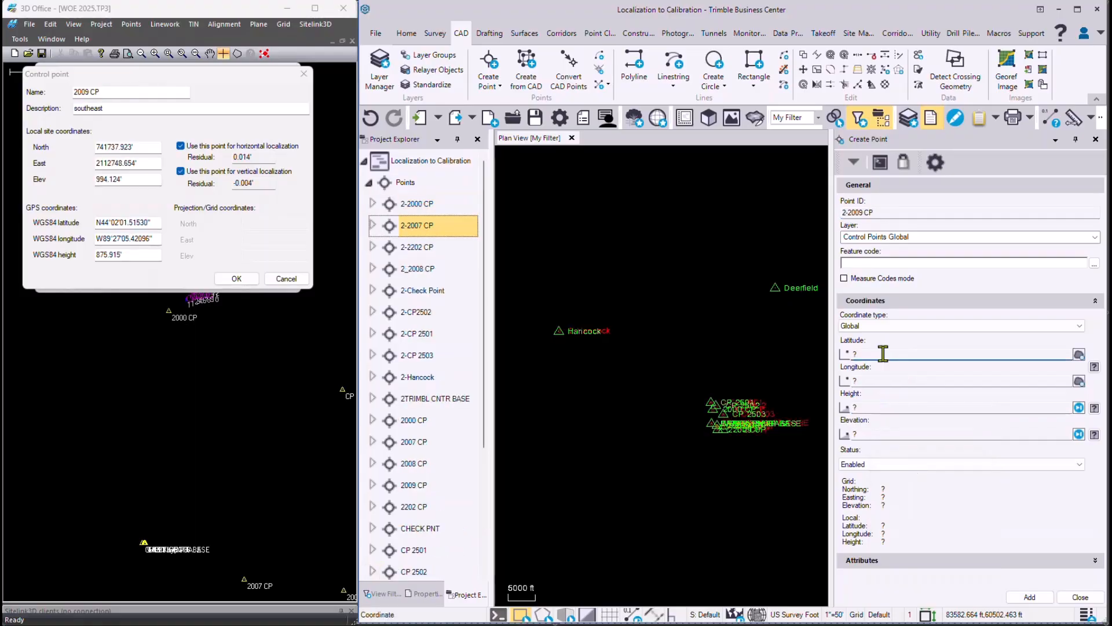
Copy 2009 CP's WGS84 latitude, N44°02'01.51530", and longitude, W89°27'05.42096", from 3D Office into point 2-2009 CP.
click(883, 353)
text(44.020151530)
double_click(126, 239)
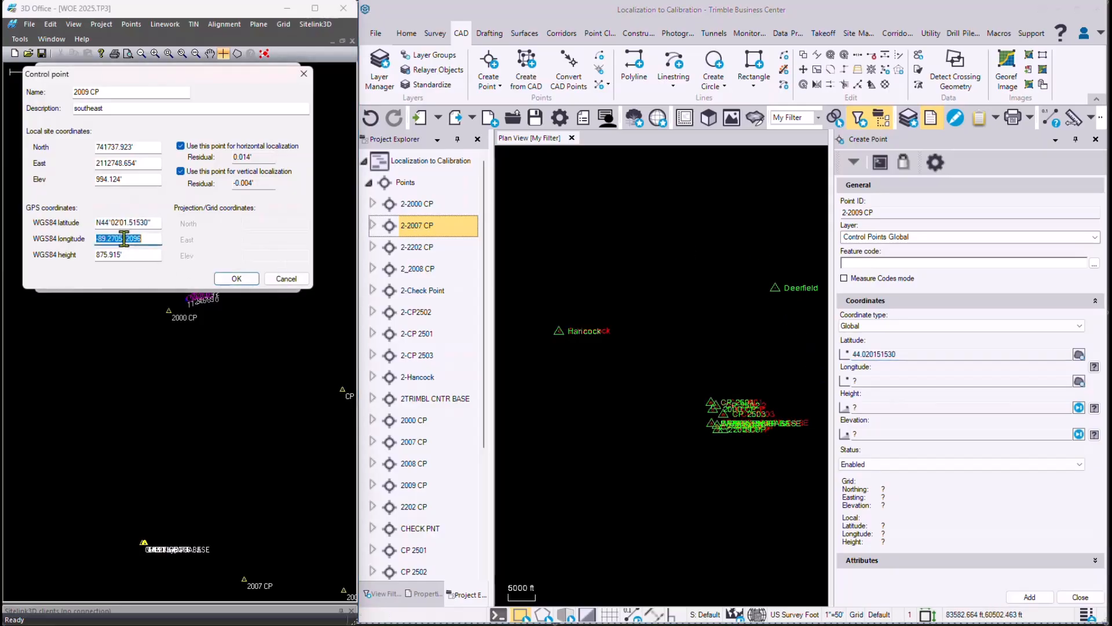
right_click(126, 239)
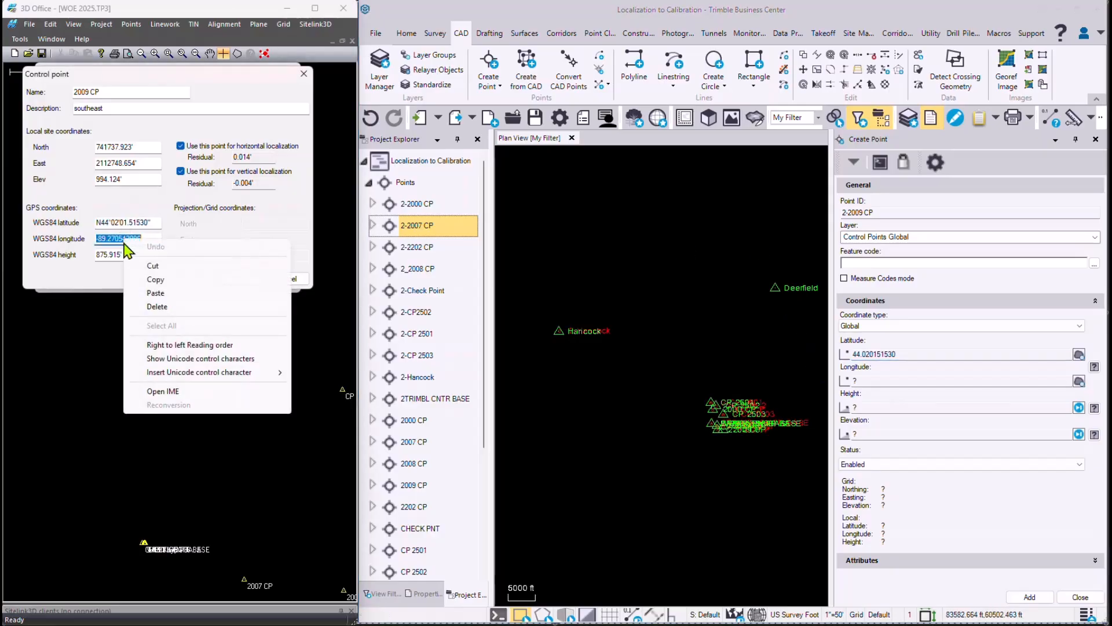
click(151, 280)
click(867, 380)
key(ctrl+v)
Copy 2009 CP's WGS84 height, 875.915, into 2-2009 CP and add the point to the project.
click(864, 406)
click(99, 255)
right_click(98, 259)
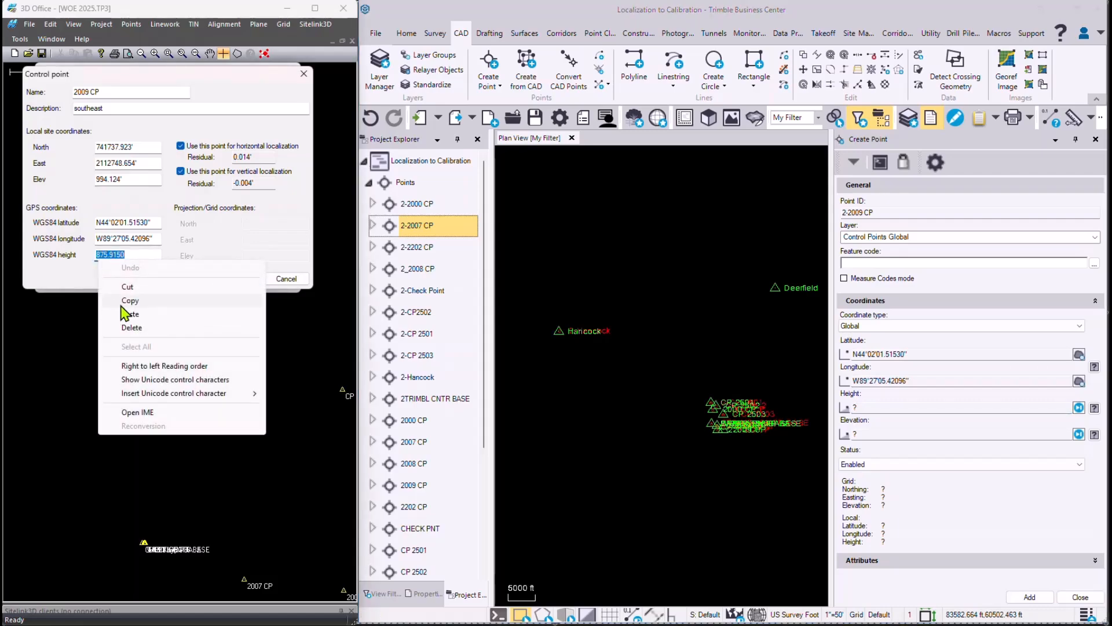
click(107, 301)
click(873, 405)
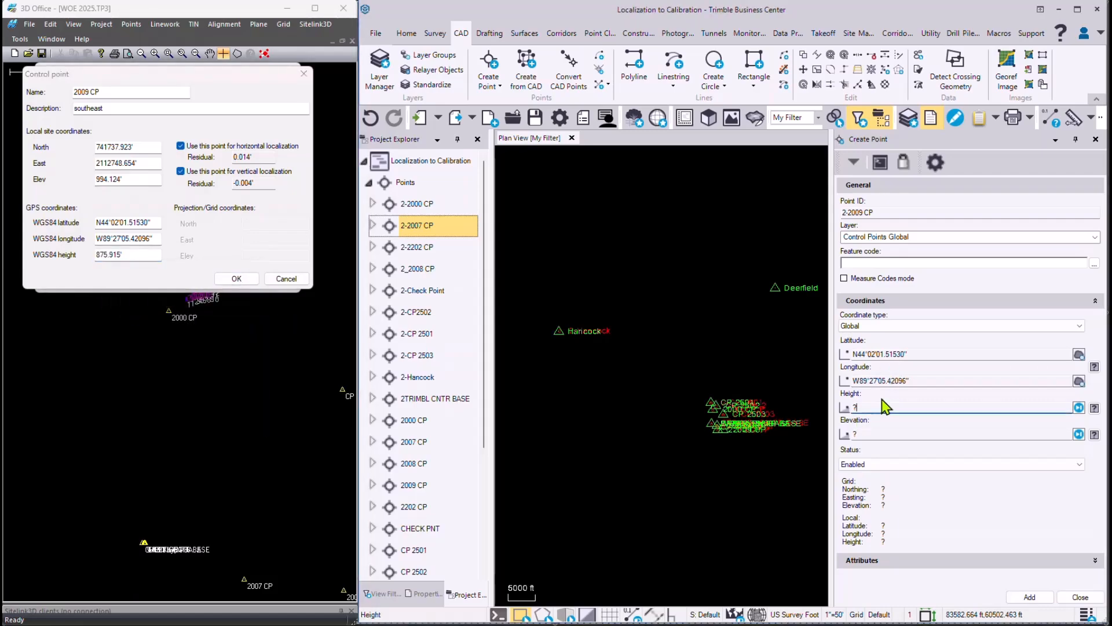
right_click(866, 406)
click(895, 460)
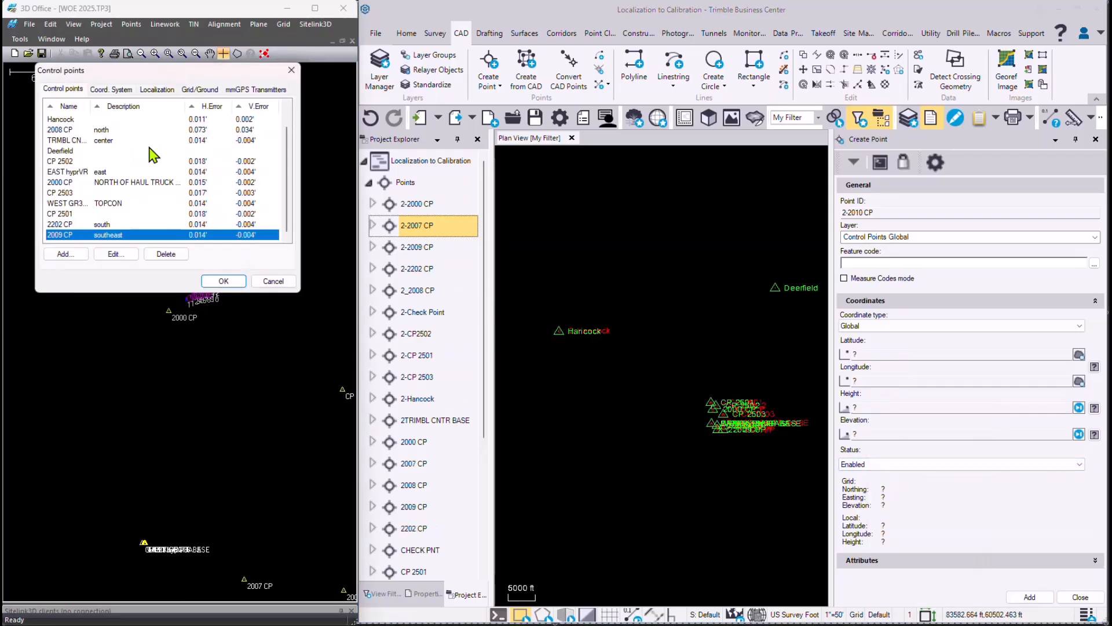
Start a Site Calibration in Trimble Business Center and open its point list for pairing GNSS and grid points.
scroll(704, 353, up, 5)
scroll(704, 353, down, 1)
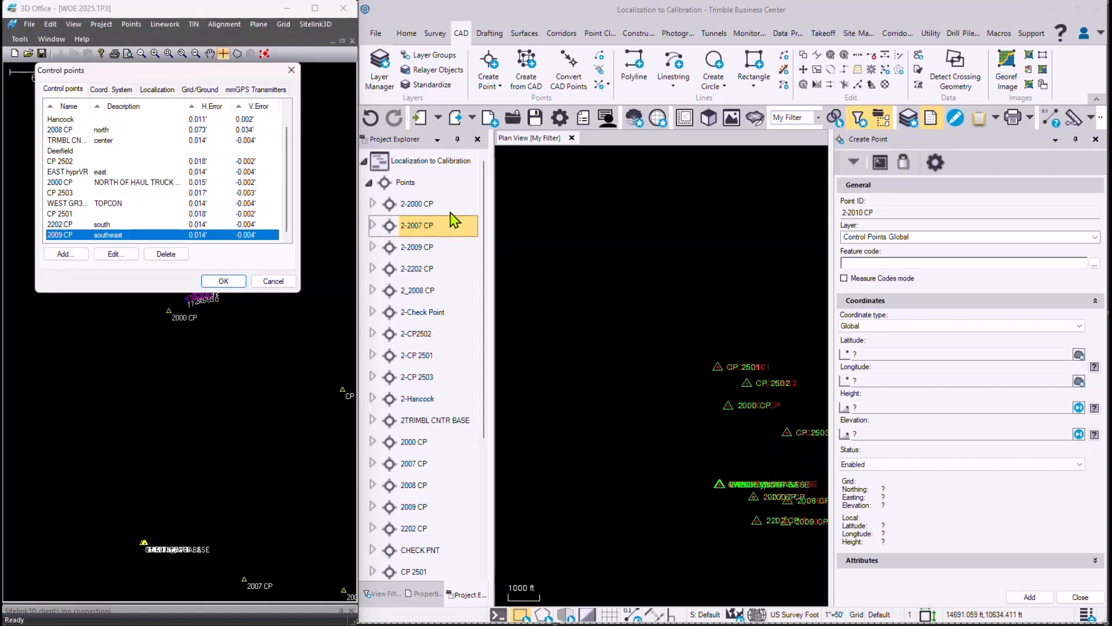
drag(727, 408, 622, 339)
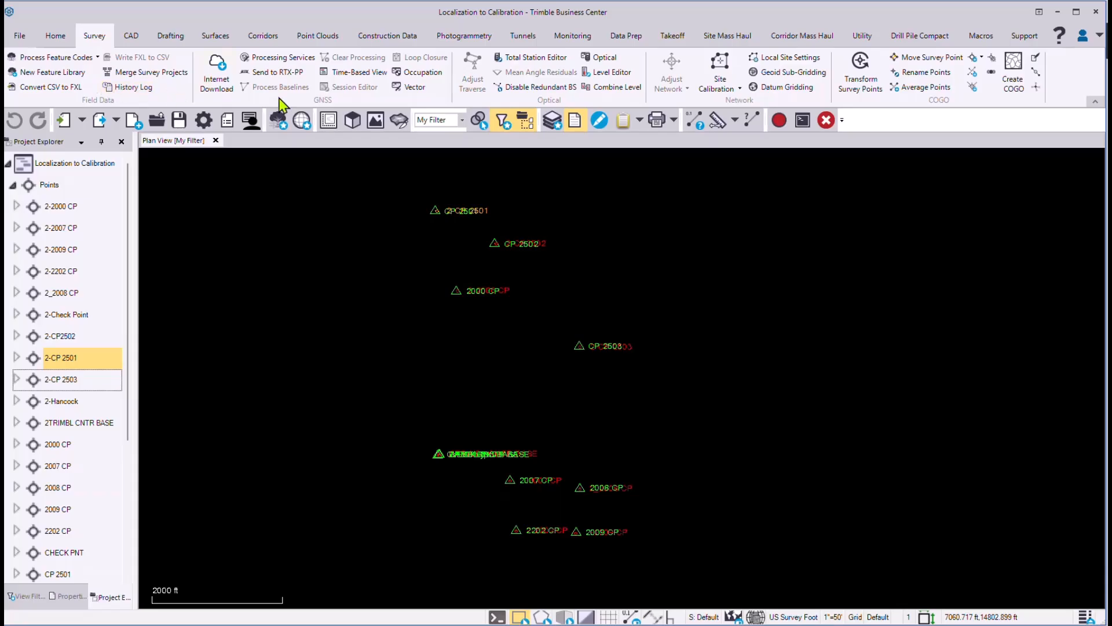
click(724, 66)
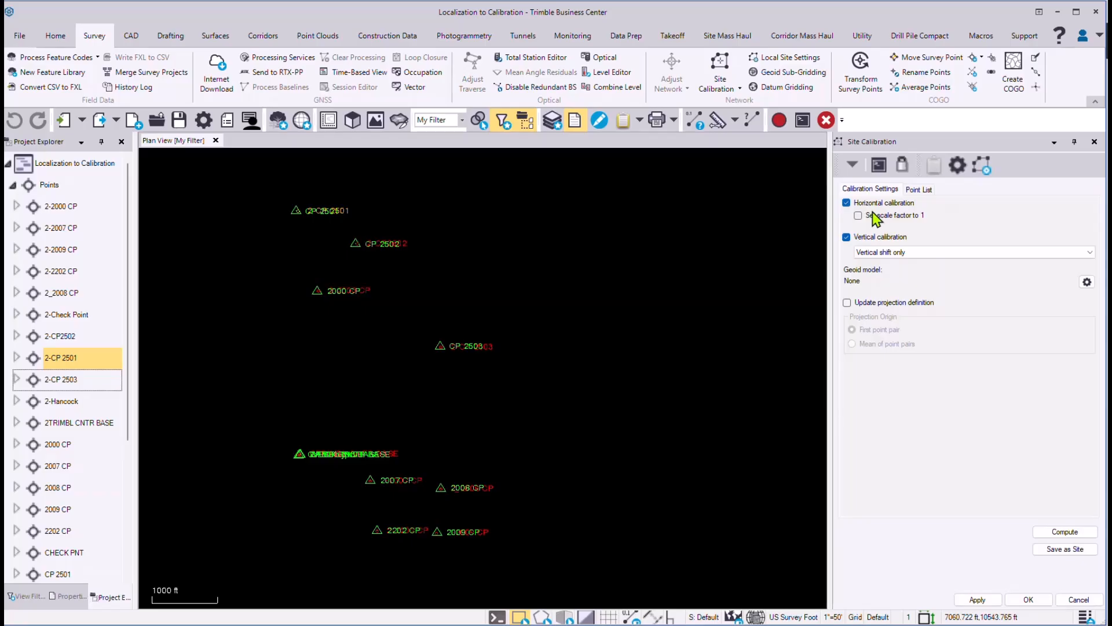
click(921, 190)
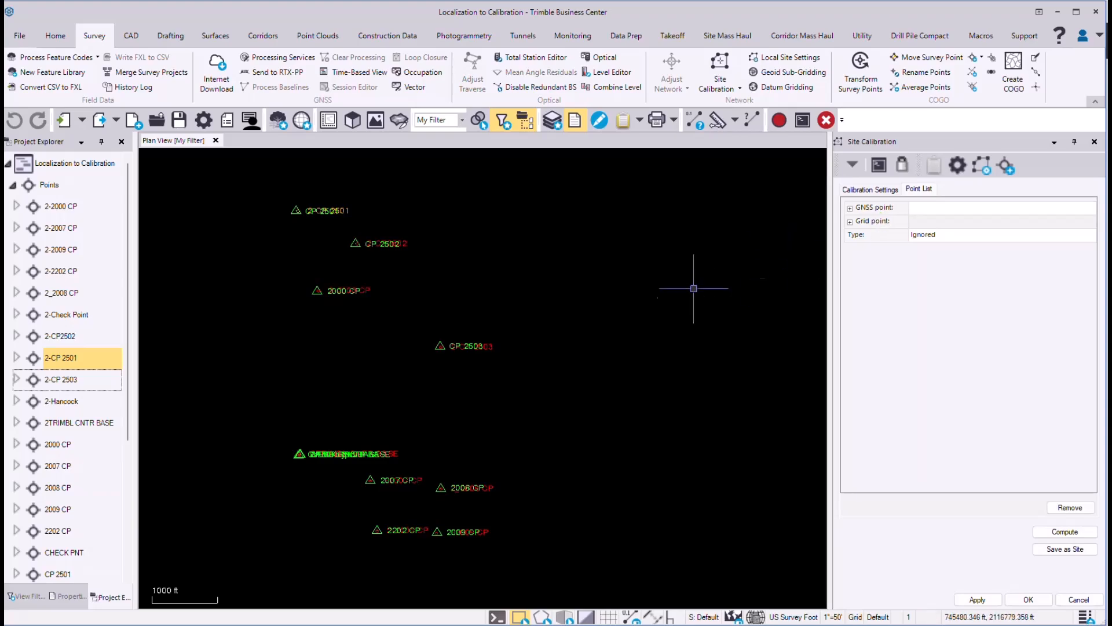
Pair GNSS point 2-CP 2501 with grid point CP 2501 as the first calibration pair by picking both in the plan view.
scroll(287, 197, up, 2)
drag(326, 285, 384, 317)
scroll(380, 293, up, 10)
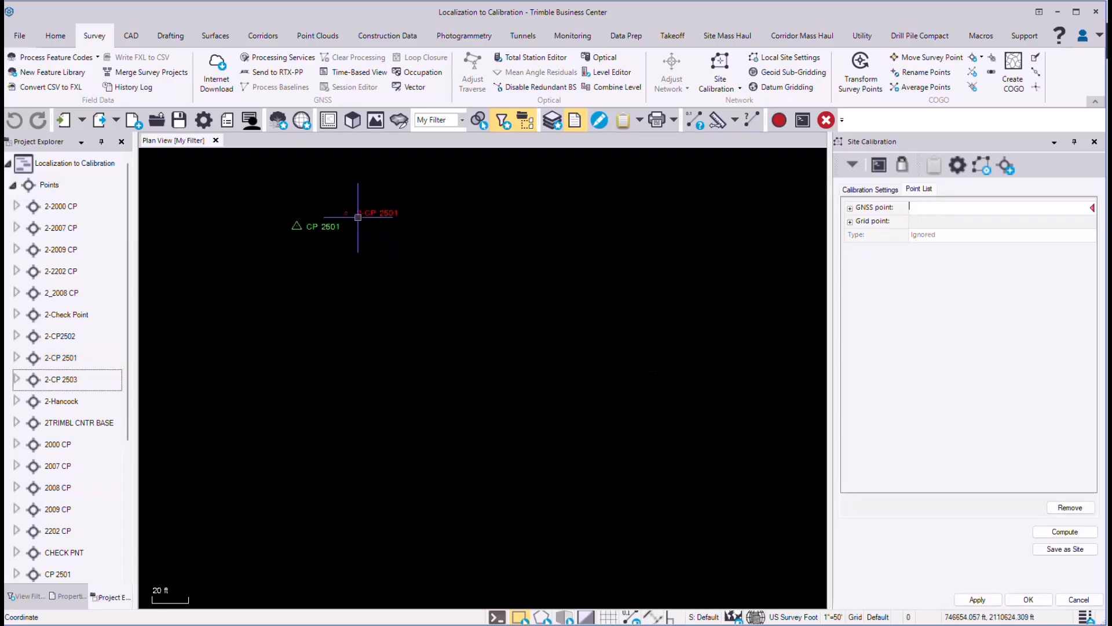
click(347, 213)
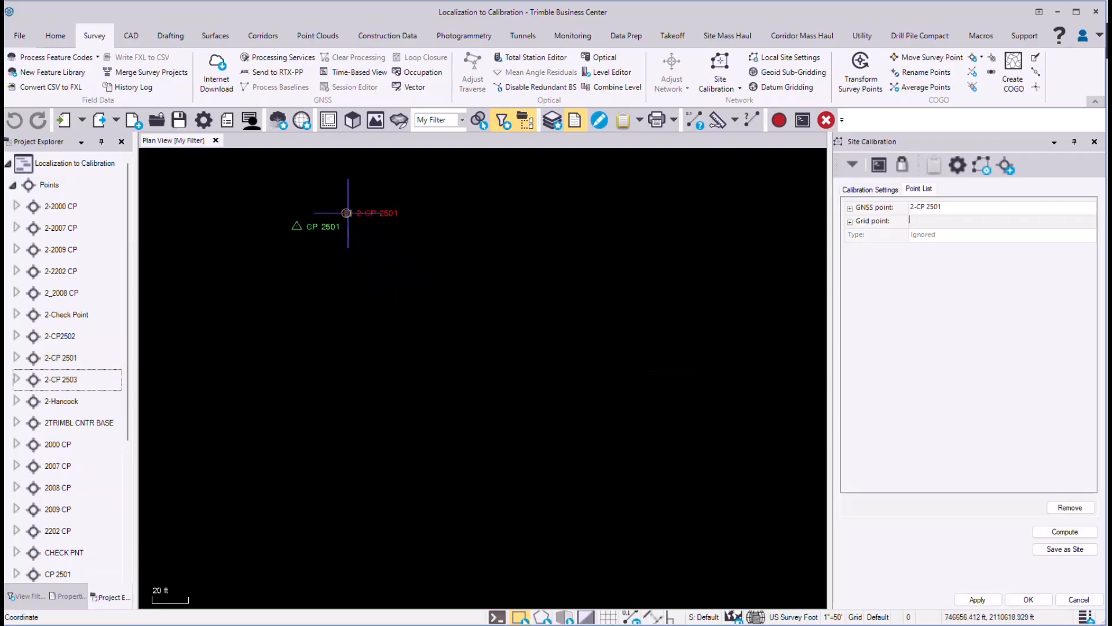
click(297, 226)
Pair GNSS point 2-CP2502 with grid point CP 2502 as the second calibration pair.
scroll(526, 338, down, 2)
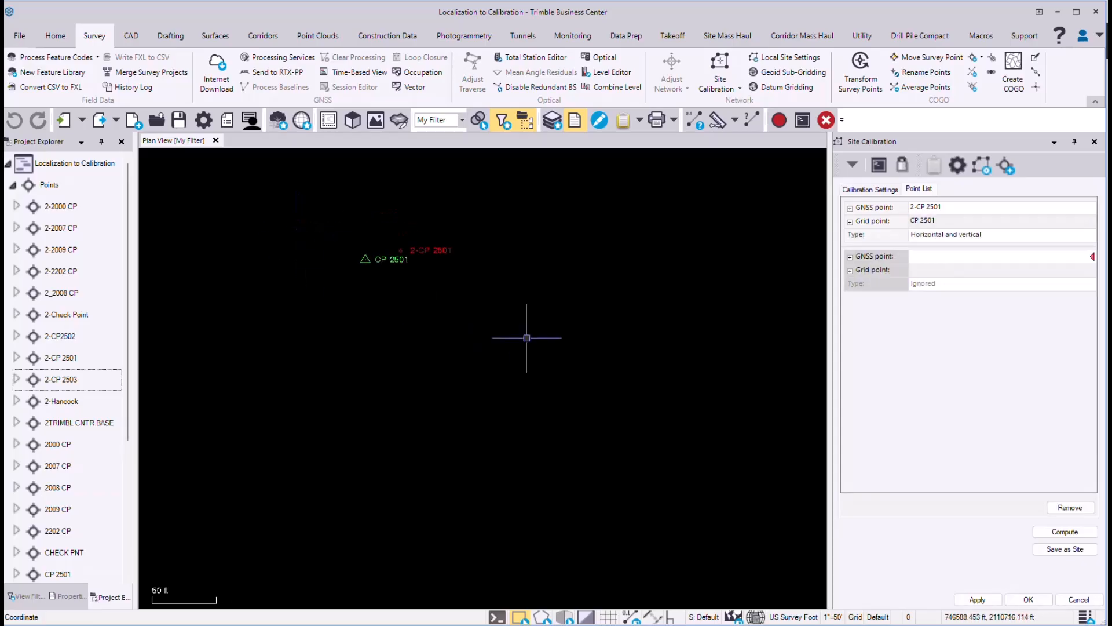
drag(527, 337, 377, 325)
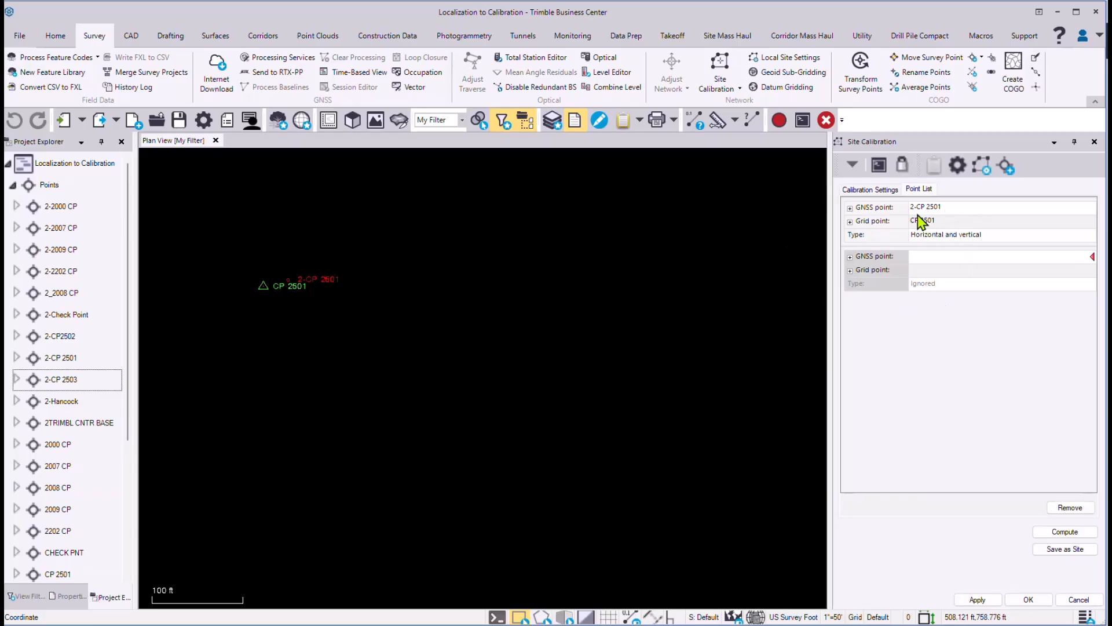
scroll(564, 329, down, 1)
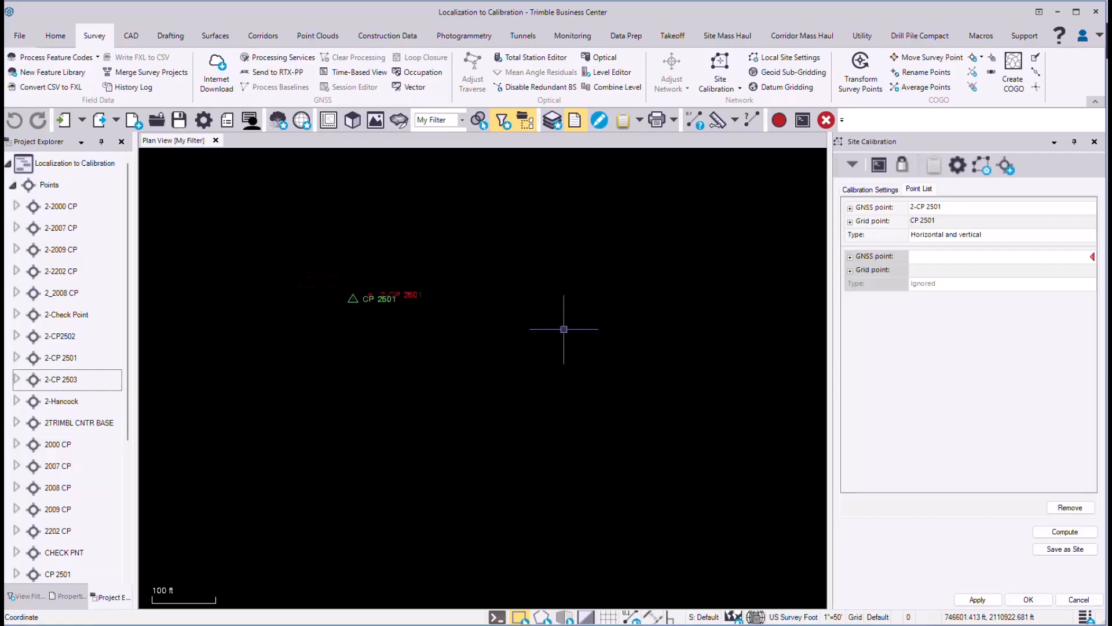
scroll(563, 329, down, 2)
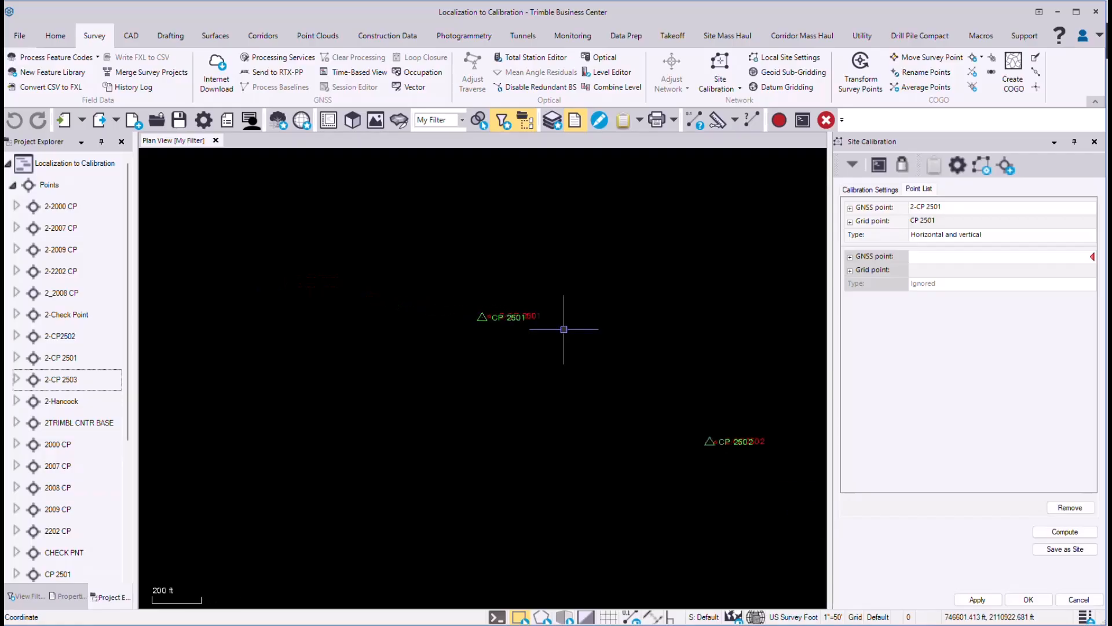
drag(561, 325, 365, 290)
scroll(479, 407, up, 5)
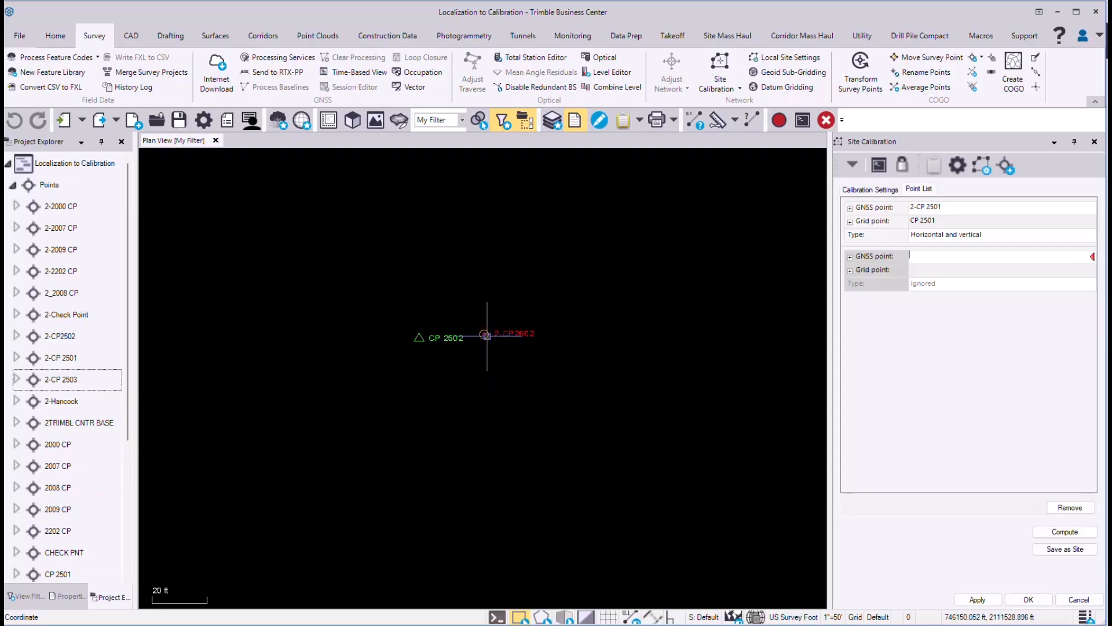
click(486, 334)
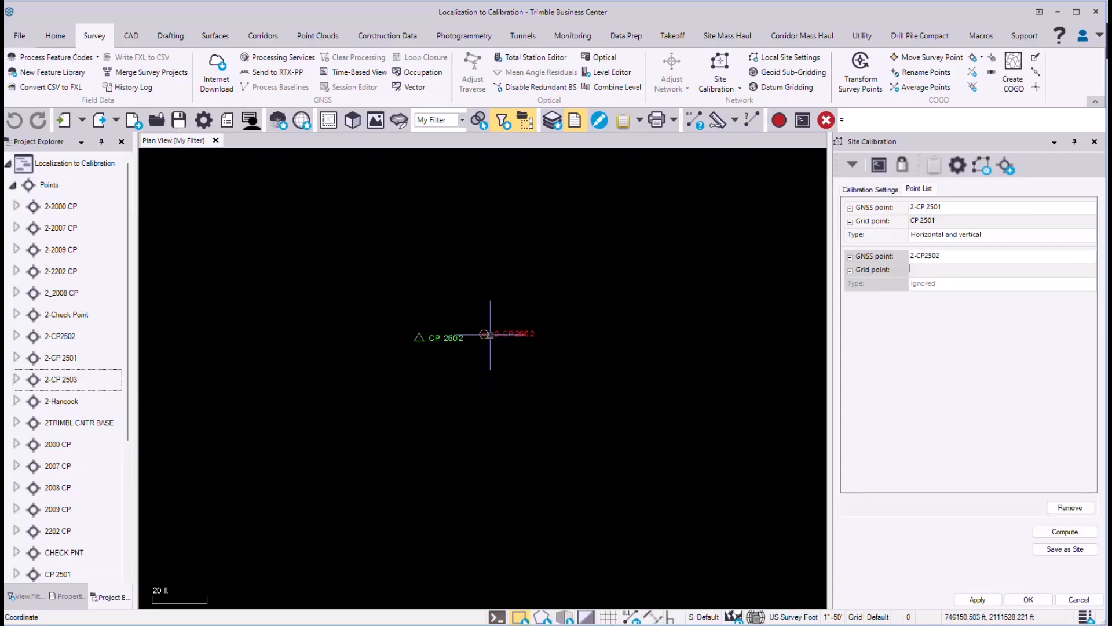
click(418, 339)
Add two more calibration pairs: GNSS point 2-2000 CP with grid point 2000 CP, and 2-CP 2503 with CP 2503.
scroll(479, 422, down, 5)
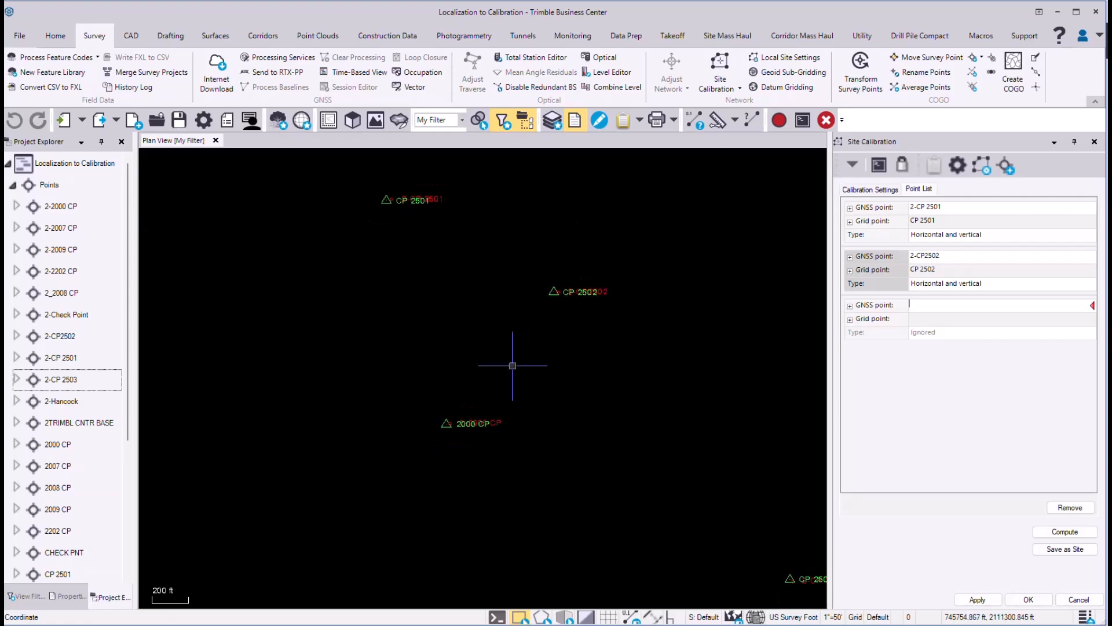
scroll(469, 441, up, 5)
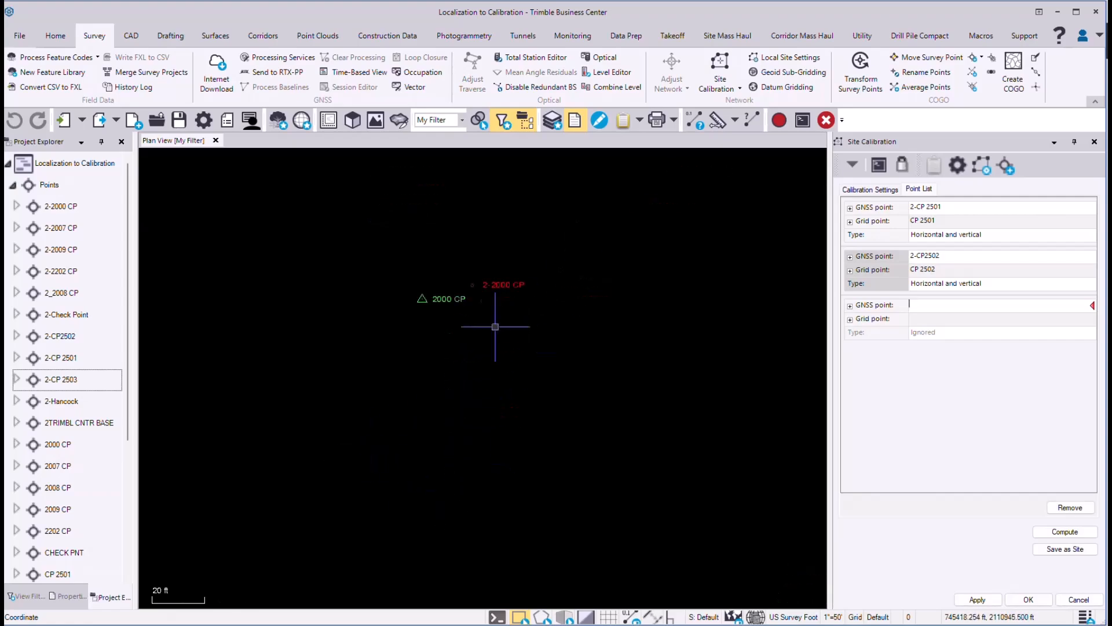
click(471, 284)
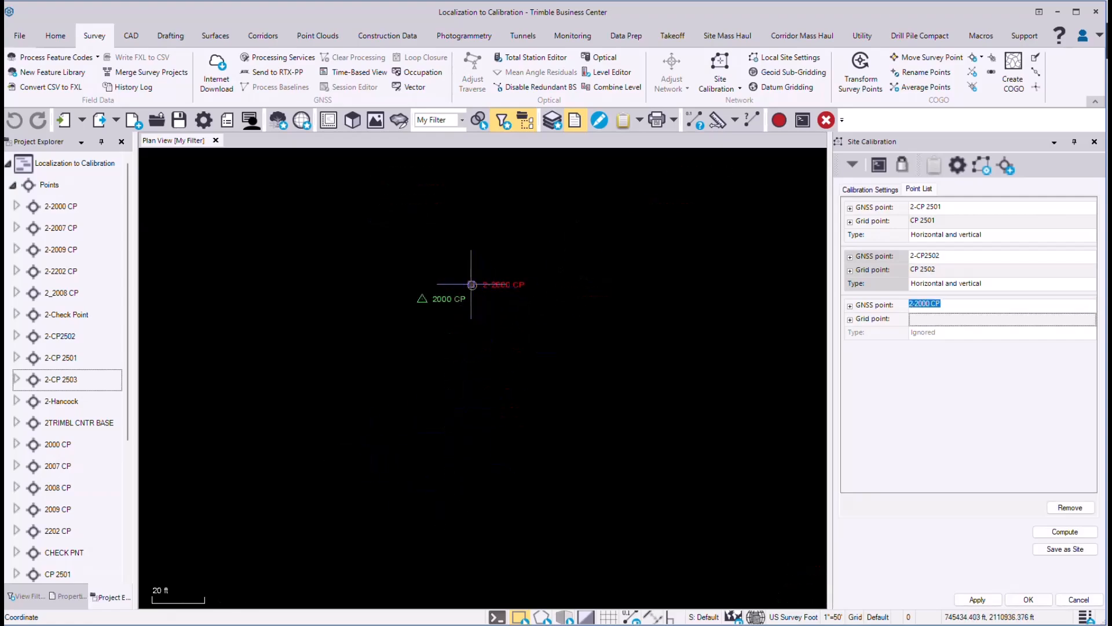
click(422, 298)
click(482, 334)
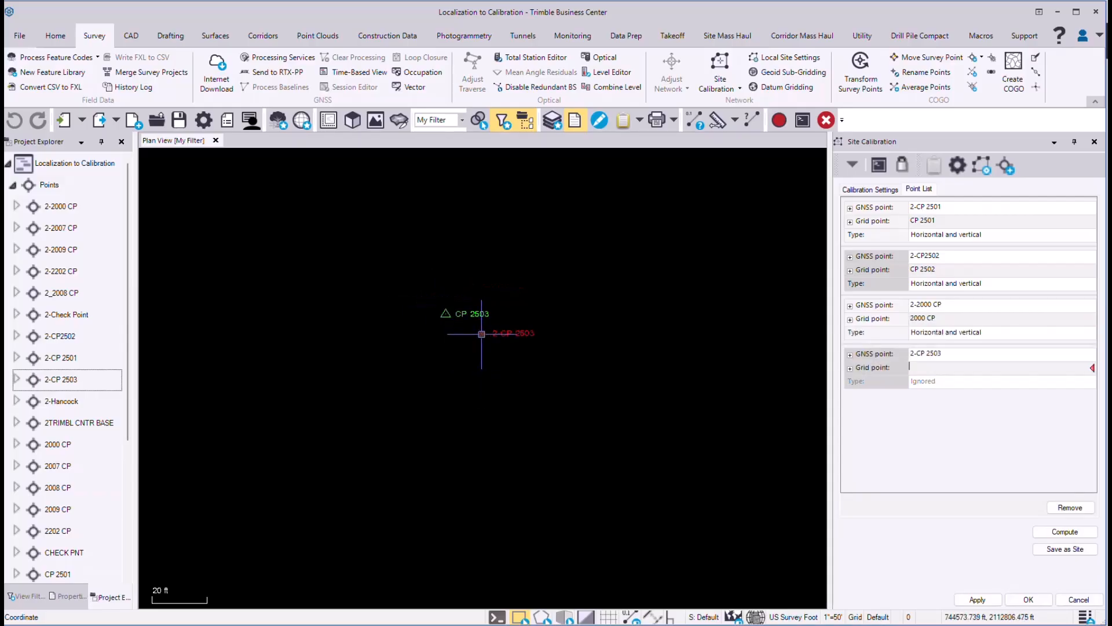
click(446, 314)
Pair GNSS point 2TRIMBL CNTR BASE with grid point TRMBL CNTR BASE in the site calibration.
scroll(473, 461, down, 5)
scroll(336, 385, up, 10)
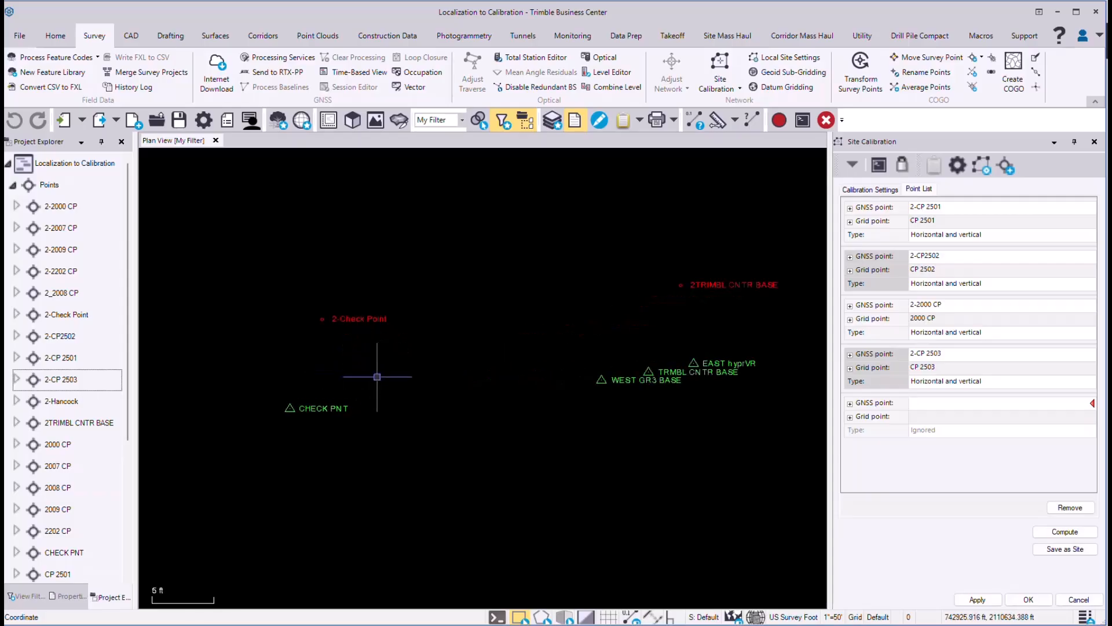
drag(442, 380, 398, 385)
scroll(464, 367, up, 2)
drag(464, 368, 323, 409)
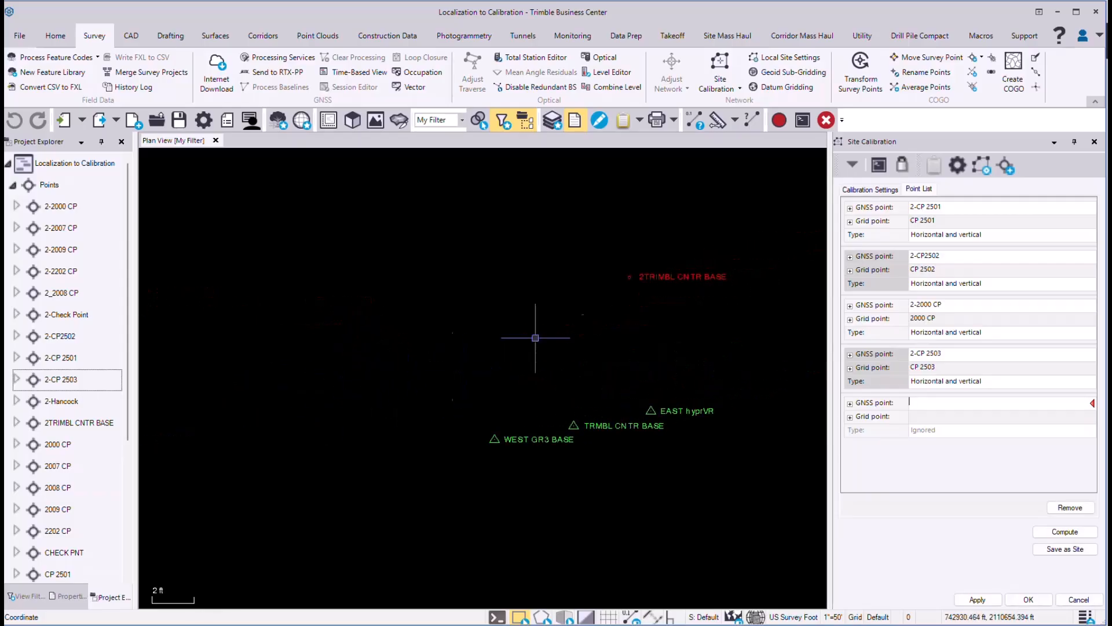
click(628, 277)
click(573, 426)
Pair GNSS point 2-Check Point with grid point CHECK PNT in the site calibration.
scroll(387, 363, down, 2)
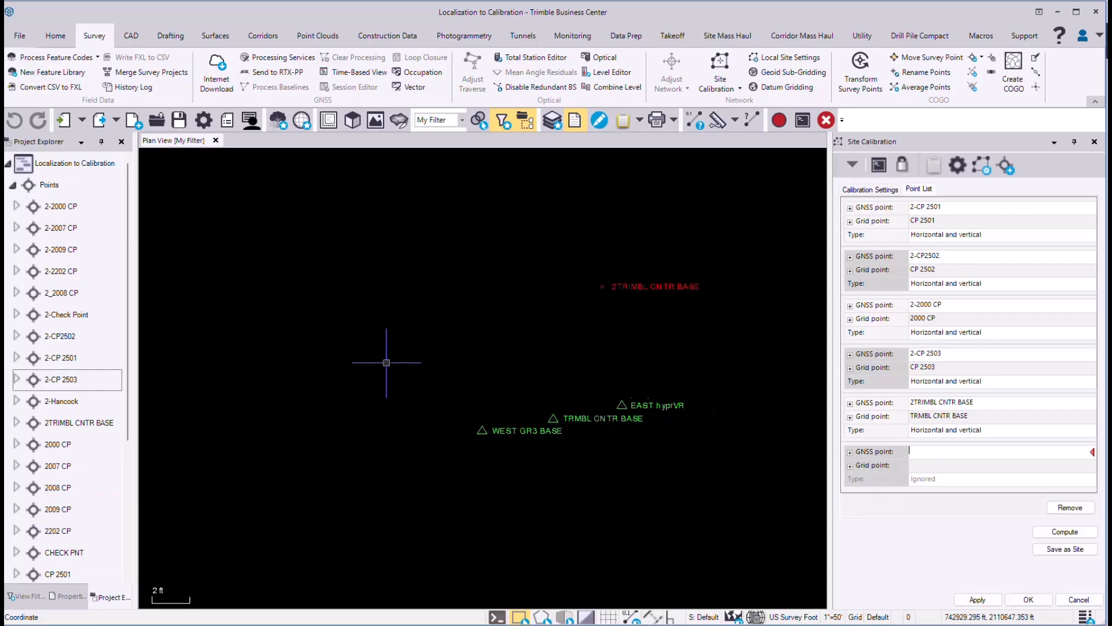
scroll(386, 363, down, 2)
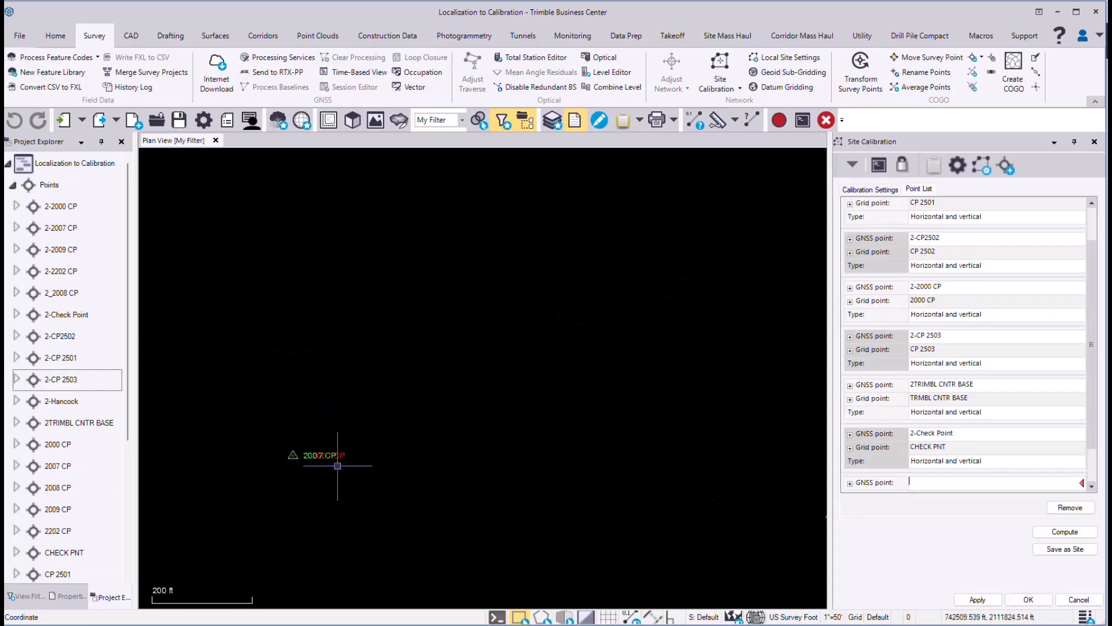
scroll(336, 463, up, 5)
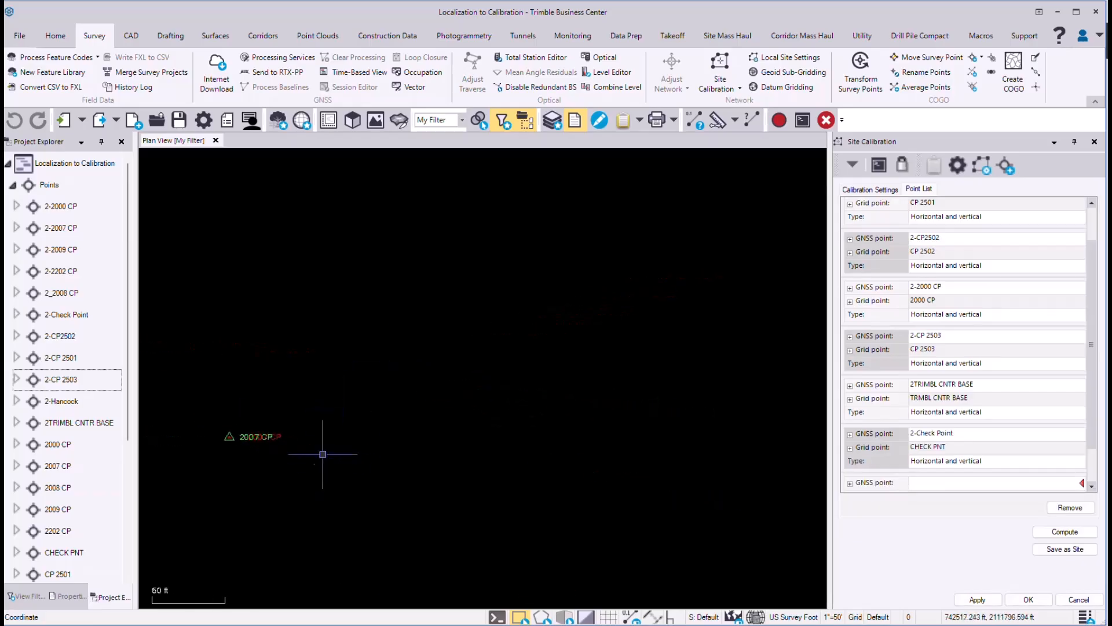
Pair GNSS points 2-2007 CP, 2_2008 CP and 2-2202 CP with grid points 2007 CP, 2008 CP and 2202 CP.
scroll(462, 319, up, 5)
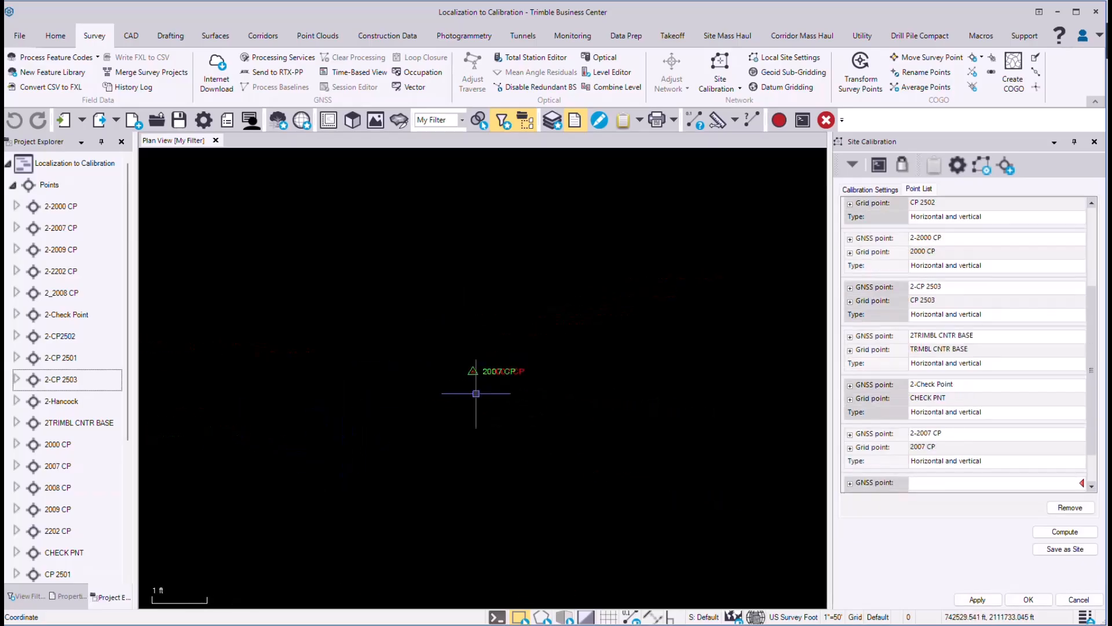
scroll(473, 388, down, 4)
scroll(556, 439, down, 1)
drag(691, 454, 438, 496)
scroll(487, 503, up, 5)
scroll(567, 470, up, 3)
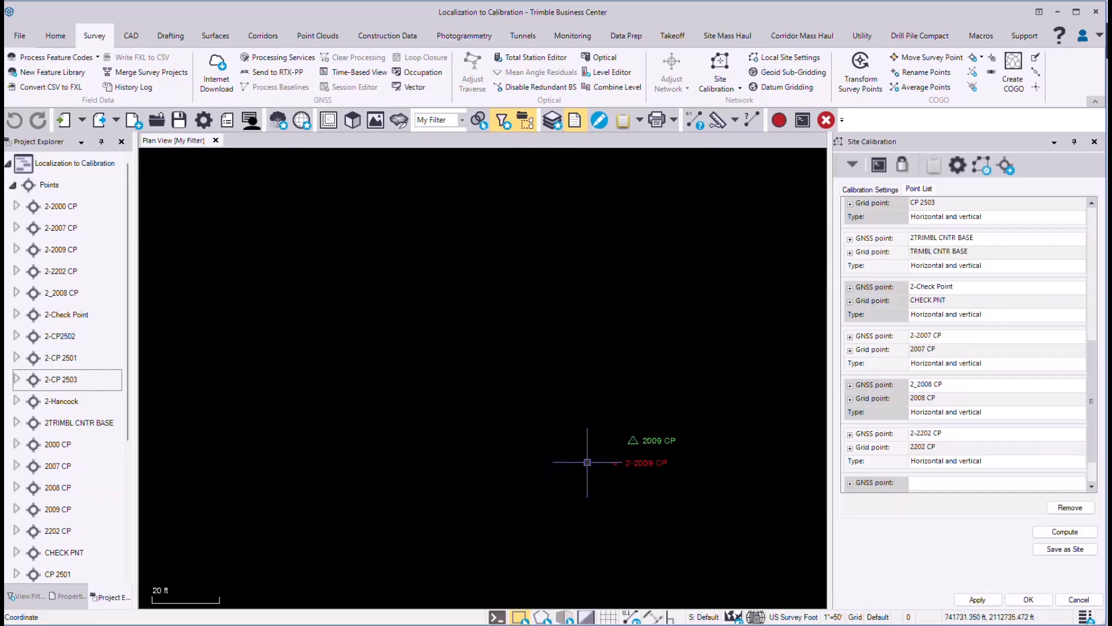
Pair GNSS point 2-2009 CP with grid point 2009 CP in the site calibration.
click(640, 462)
scroll(525, 416, down, 7)
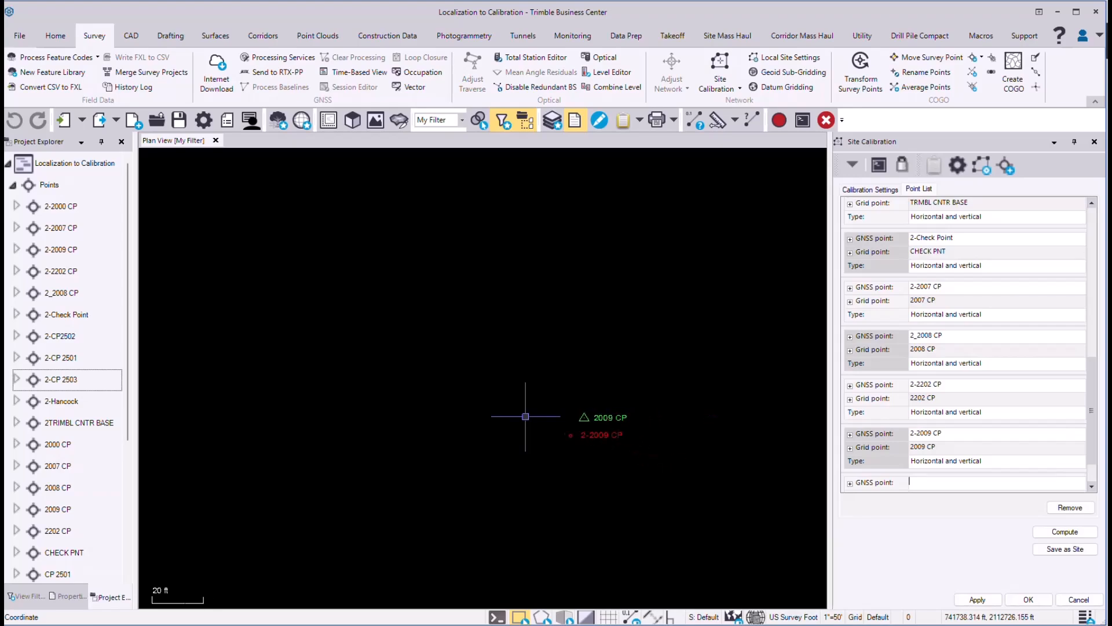
scroll(526, 416, down, 1)
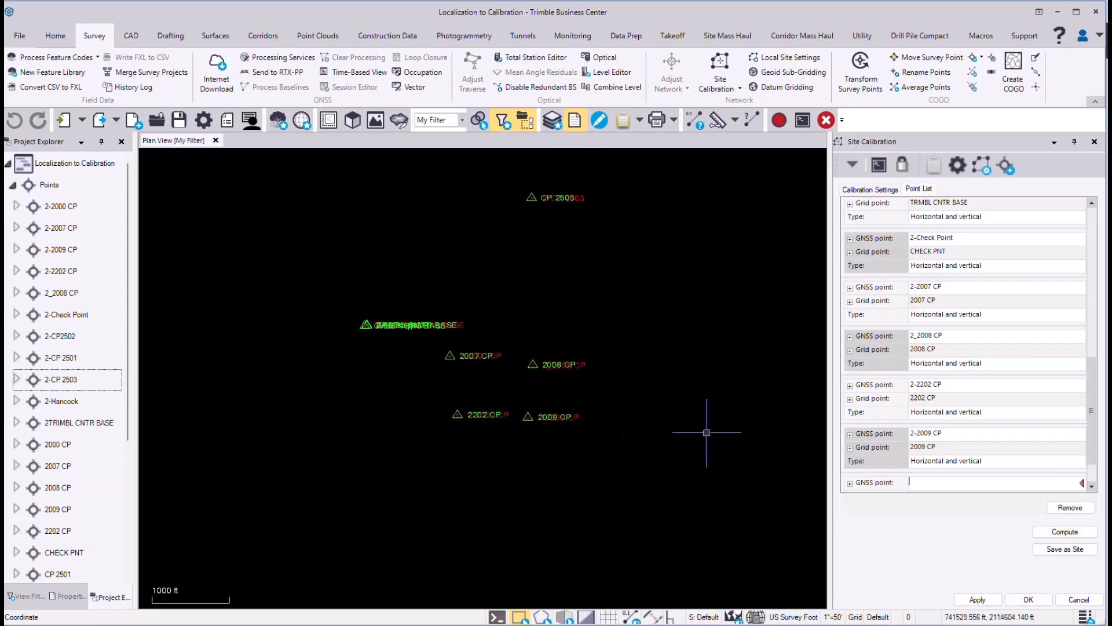
scroll(1008, 390, up, 5)
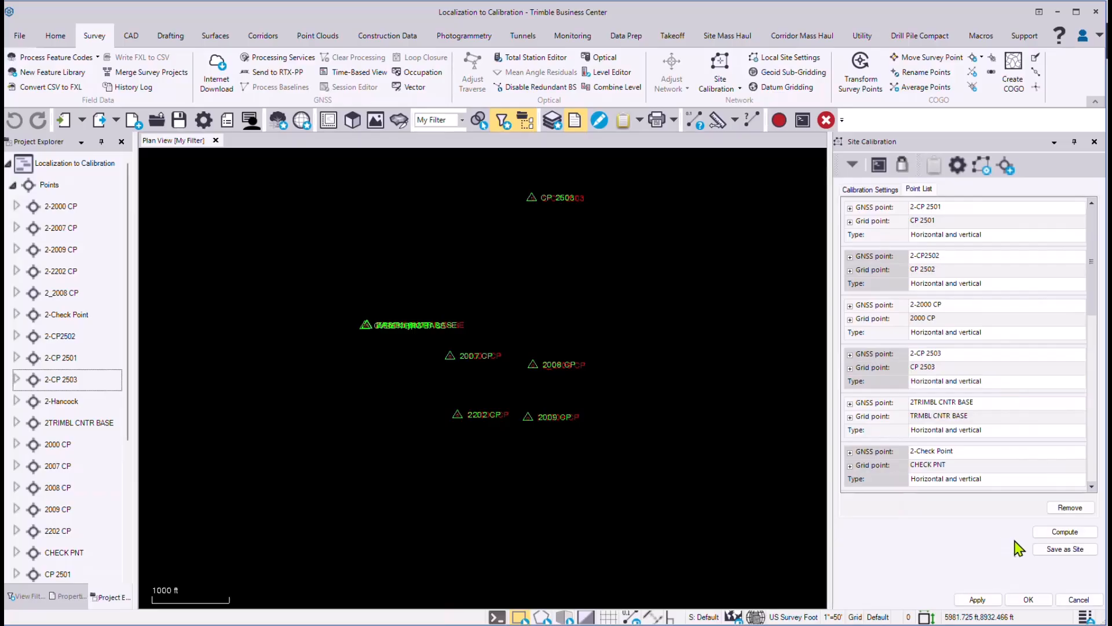
Compute the site calibration and review the horizontal and vertical residuals of the paired points.
click(1062, 534)
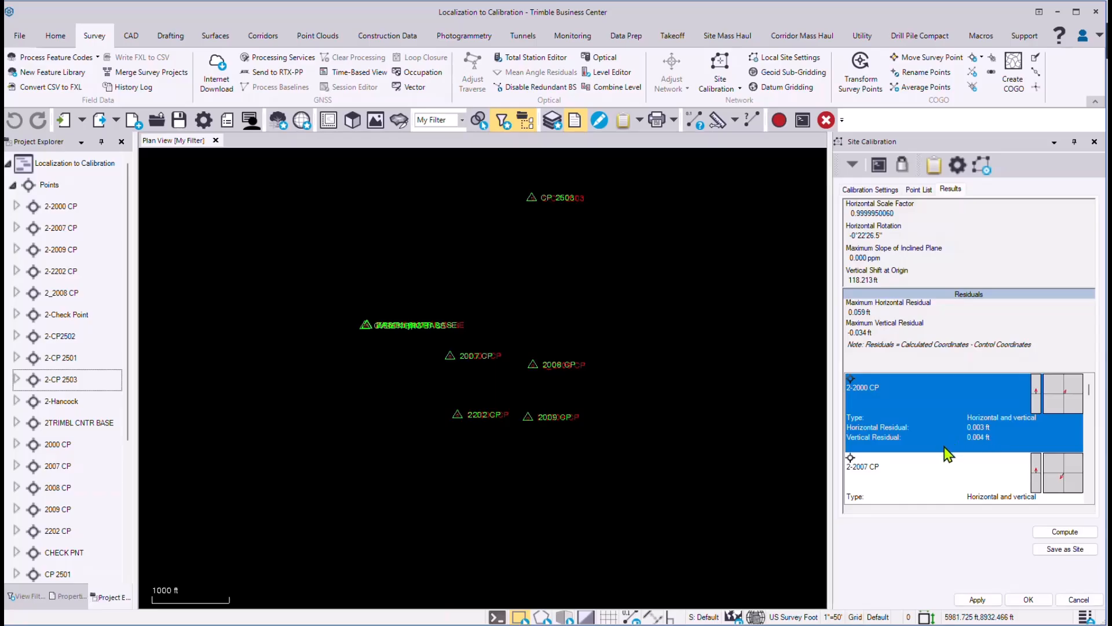
scroll(948, 454, down, 3)
scroll(948, 454, up, 3)
Save the calibration as a site named "WOE 2025 Site Calibration" and apply it to the project.
click(1062, 555)
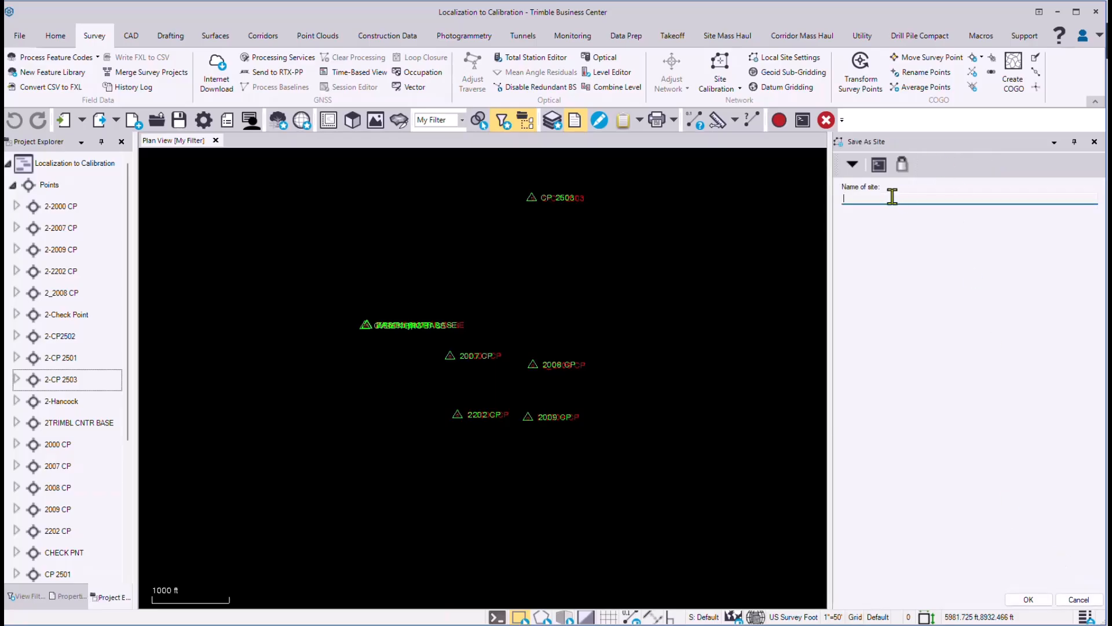
text(WOE 2025 Site Calibration)
click(1029, 600)
click(978, 600)
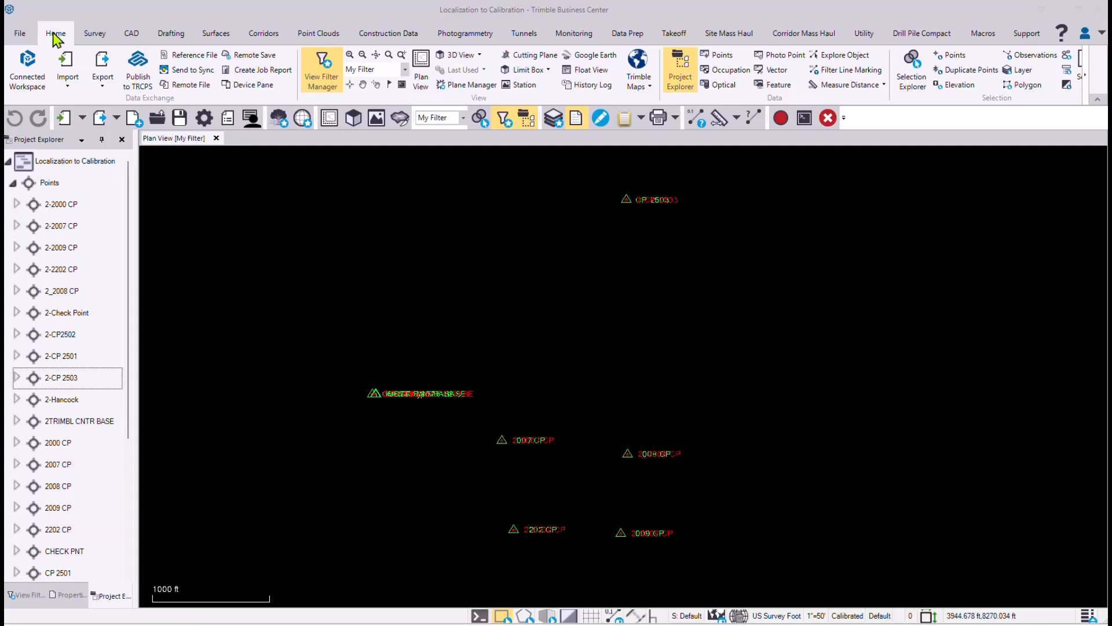
Set up an export with the Survey Data Collector (DC) exporter using file version 10.70.
click(103, 70)
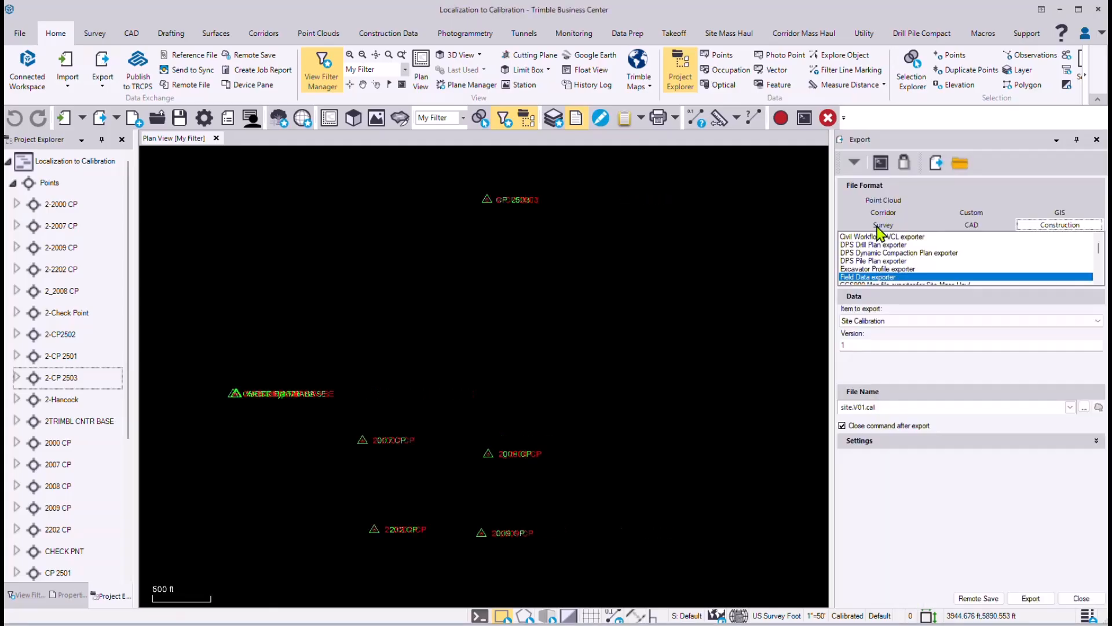
click(878, 228)
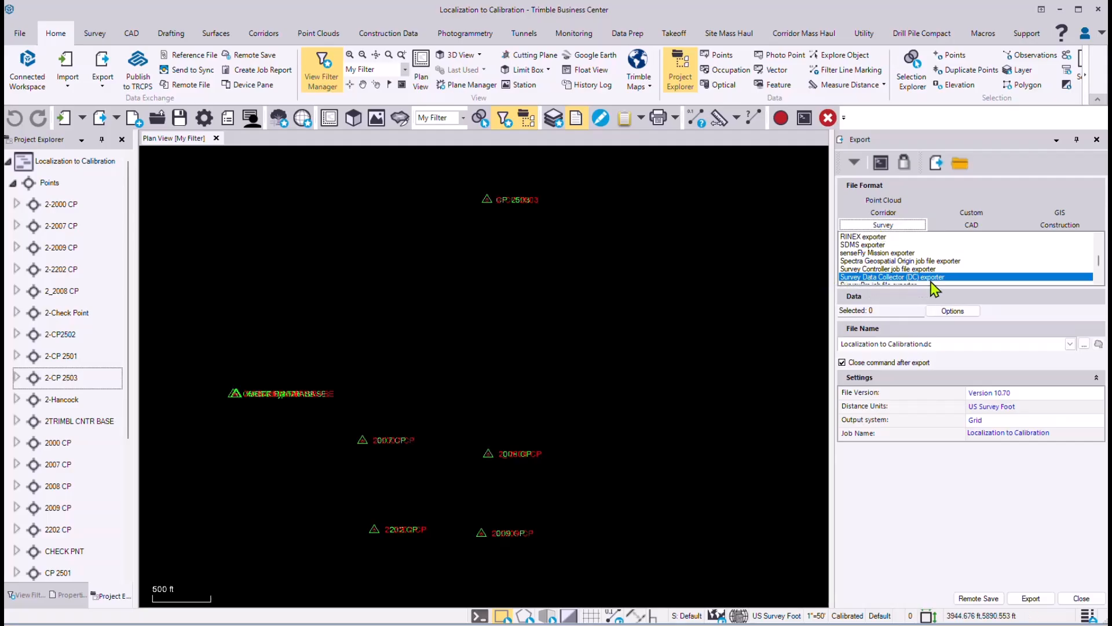
click(1026, 399)
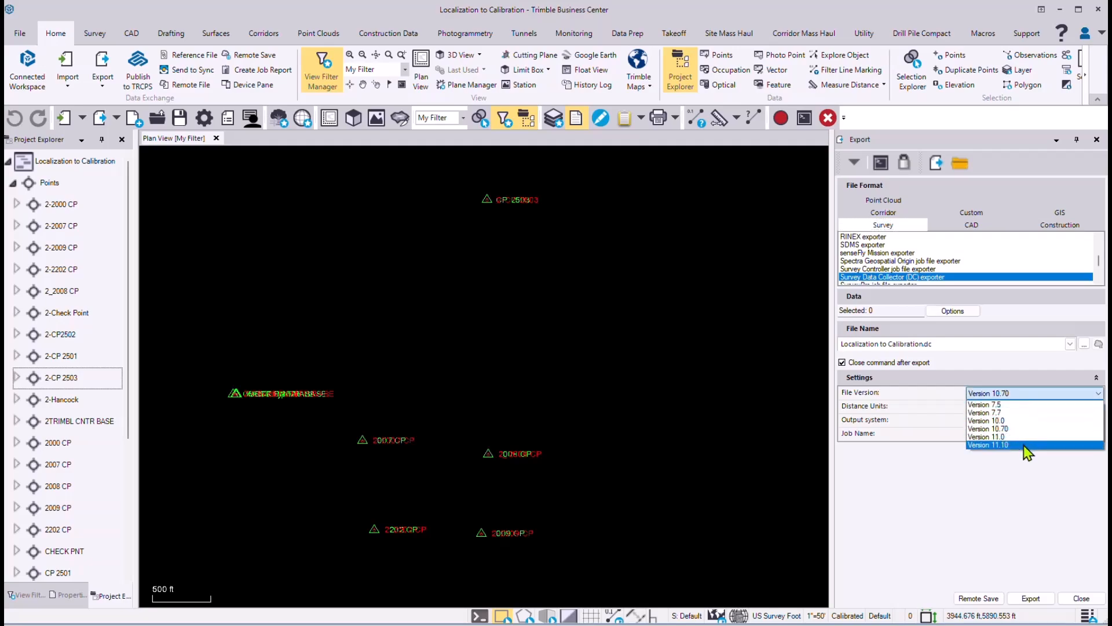
click(1000, 399)
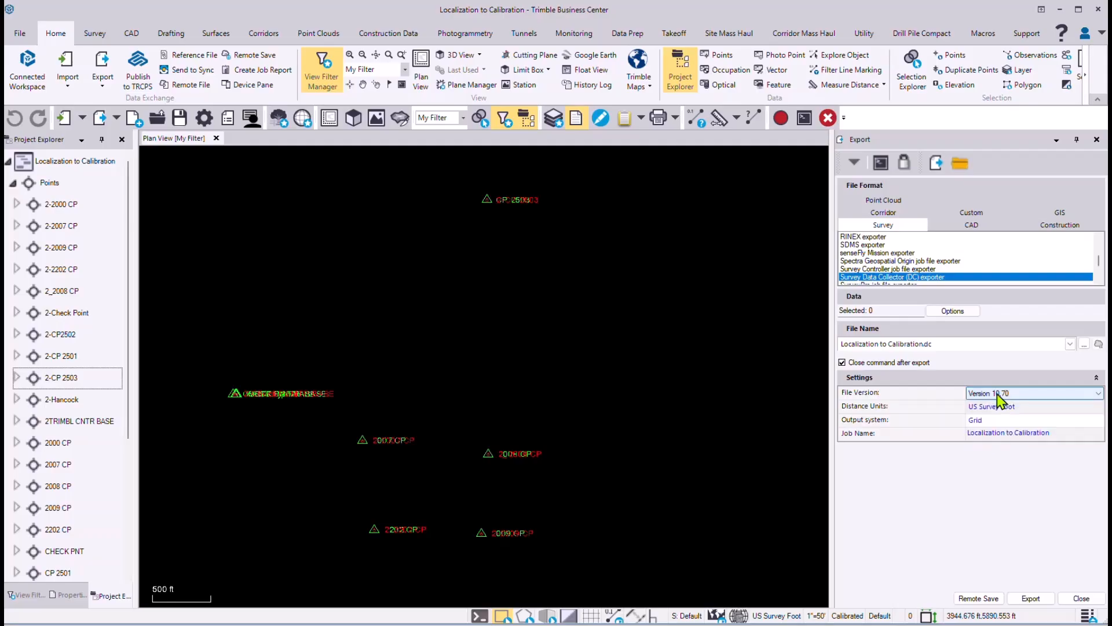
click(1001, 398)
click(1001, 433)
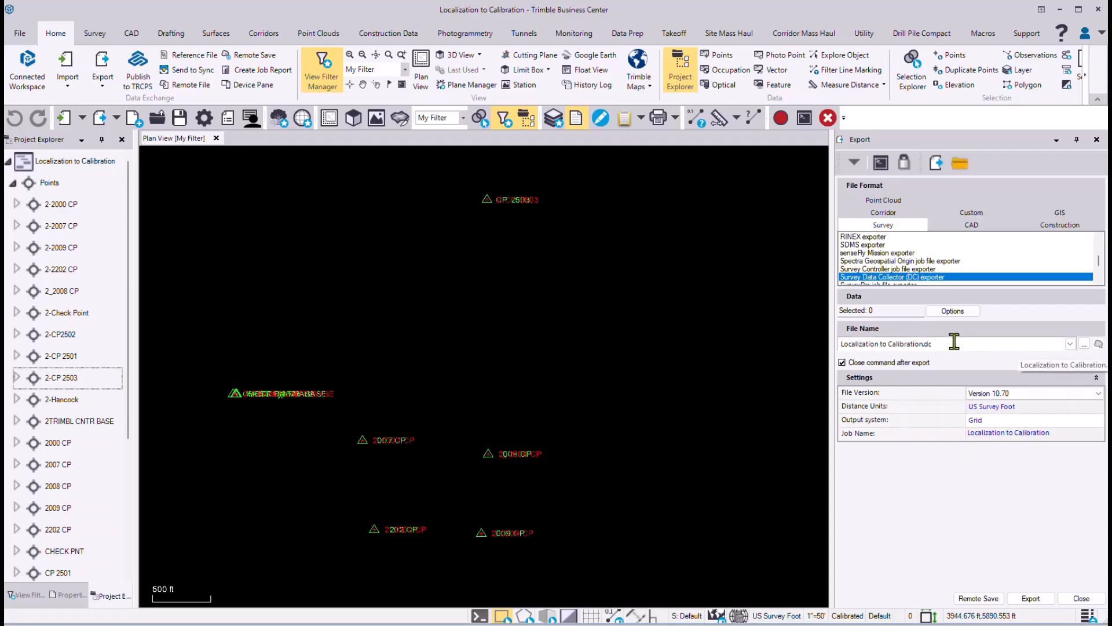
Name the DC file WOE 2025 in the Localization to Calibration folder and export it.
click(1084, 344)
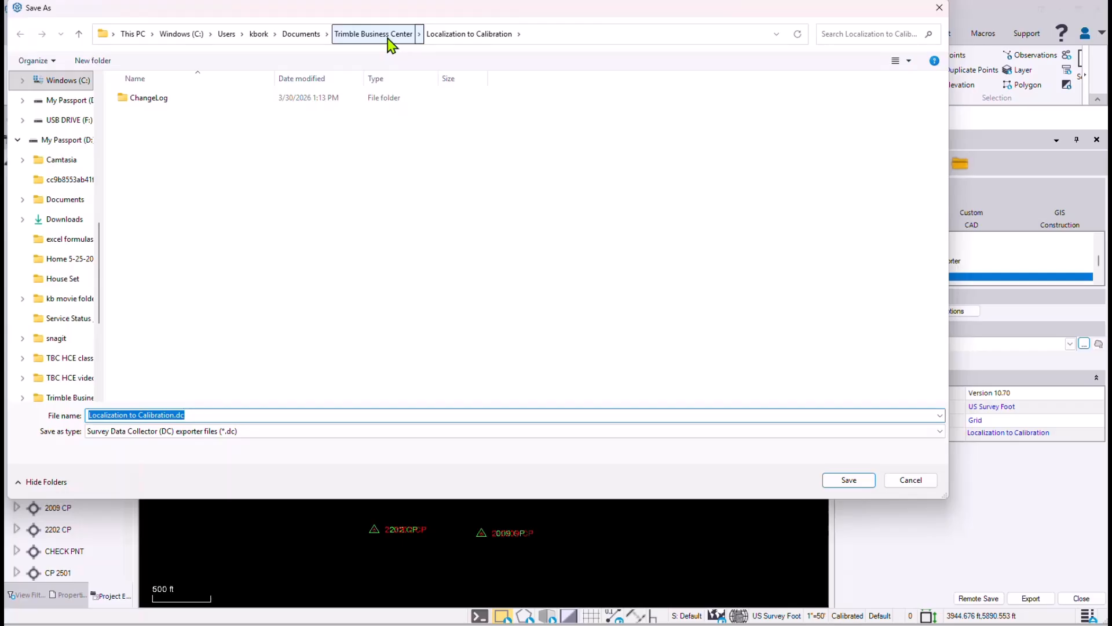
text(WOE )
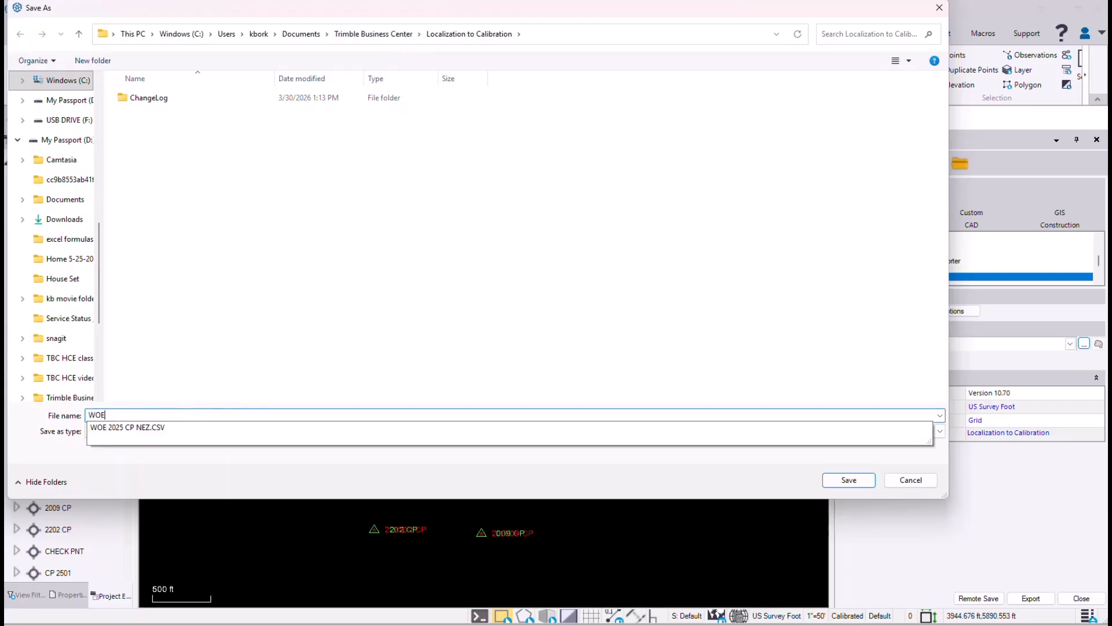
text(2025)
click(848, 480)
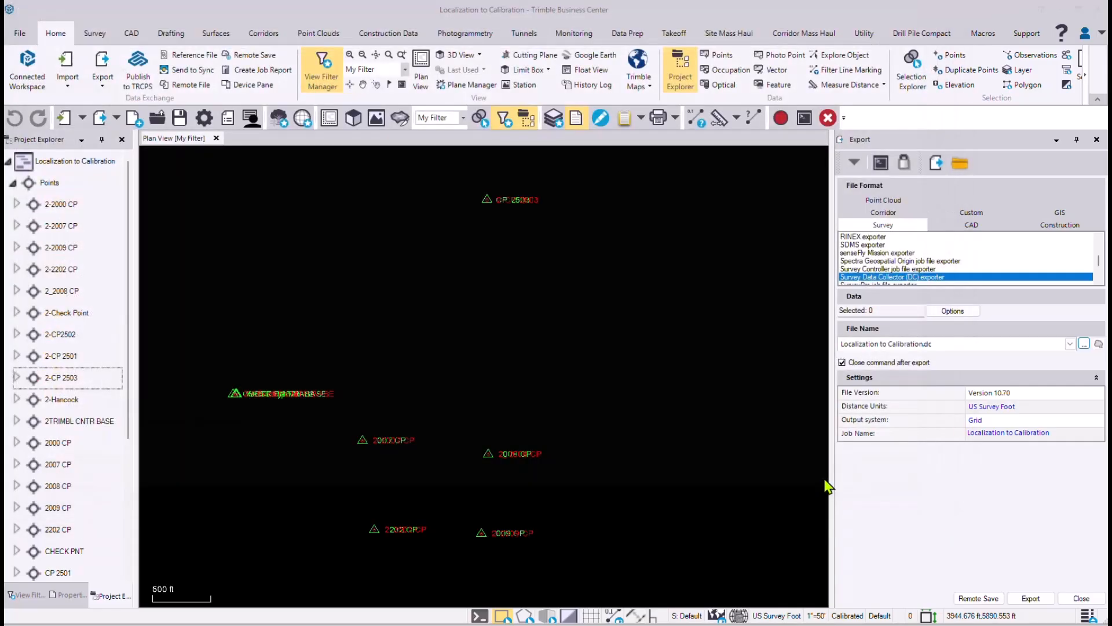
click(1032, 598)
Switch to File Explorer and open the Localization to Calibration folder under Documents, Trimble Business Center, to check the exported file.
key(super+e)
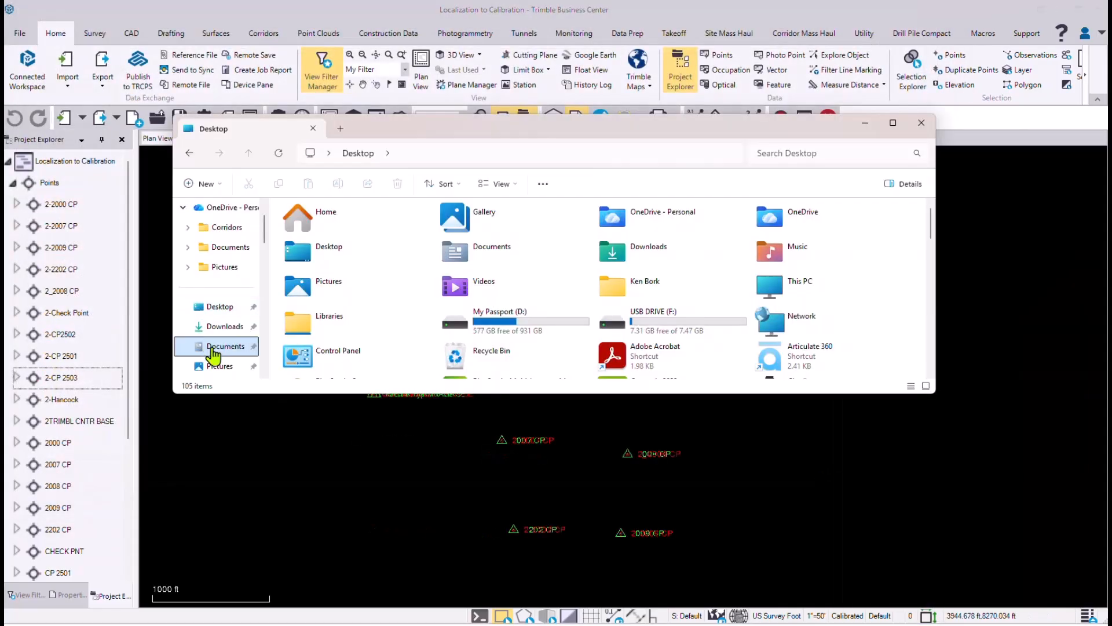
click(213, 348)
scroll(323, 286, down, 5)
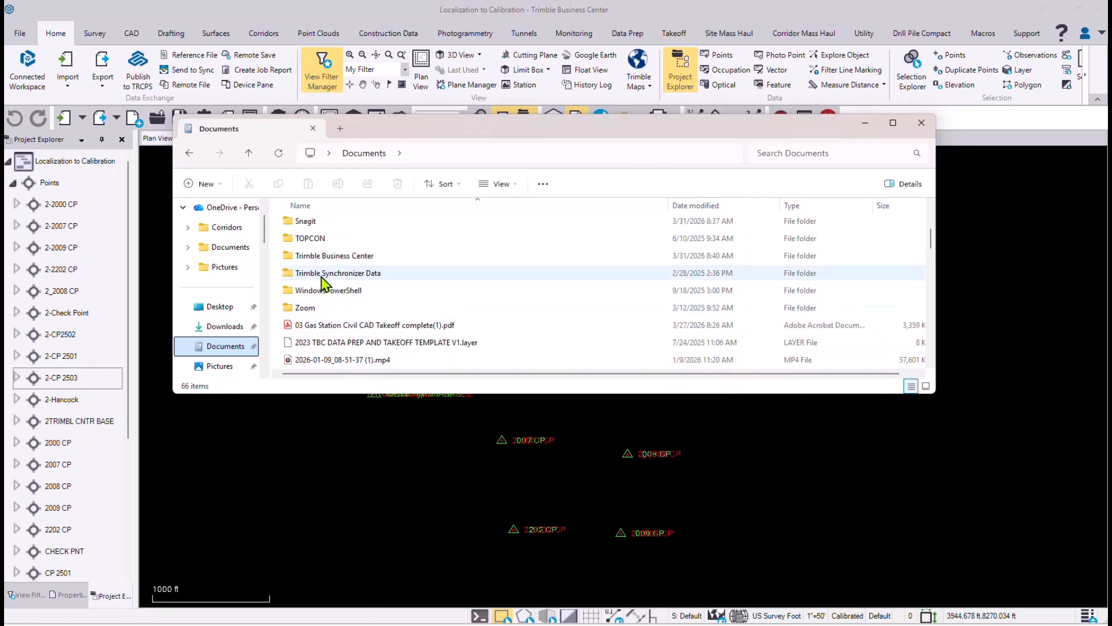
double_click(325, 277)
scroll(325, 272, down, 10)
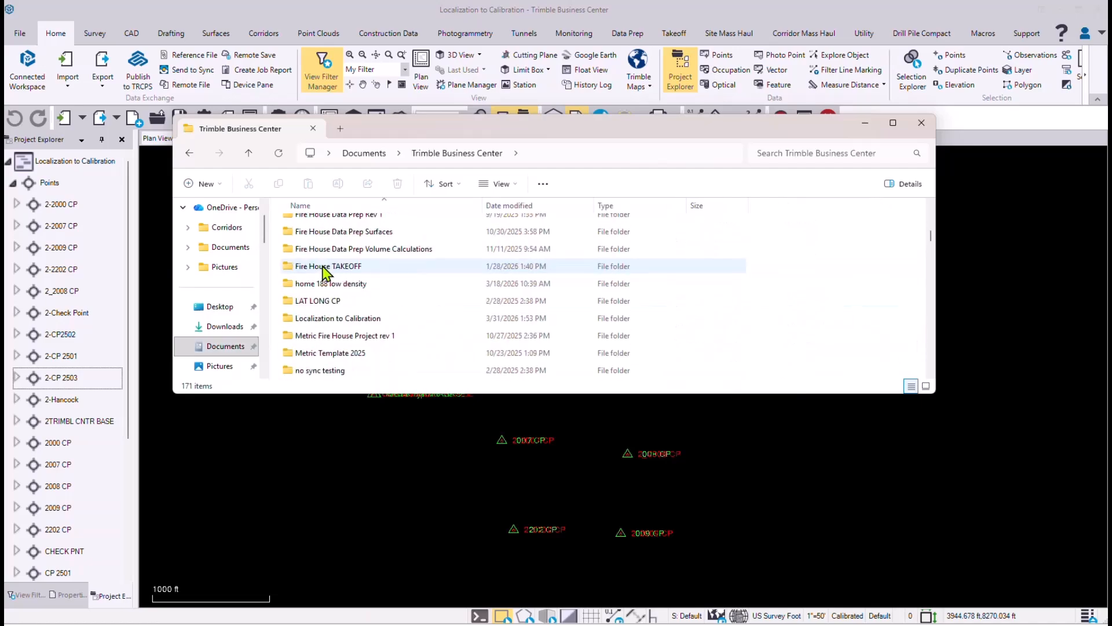
scroll(325, 272, down, 2)
scroll(325, 272, up, 7)
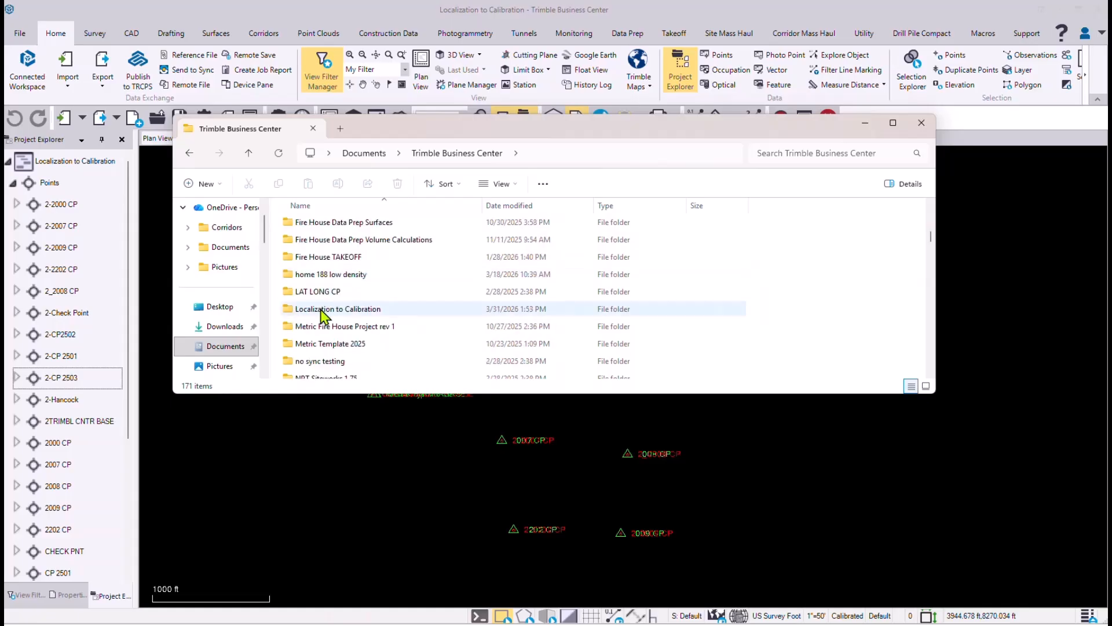
double_click(405, 312)
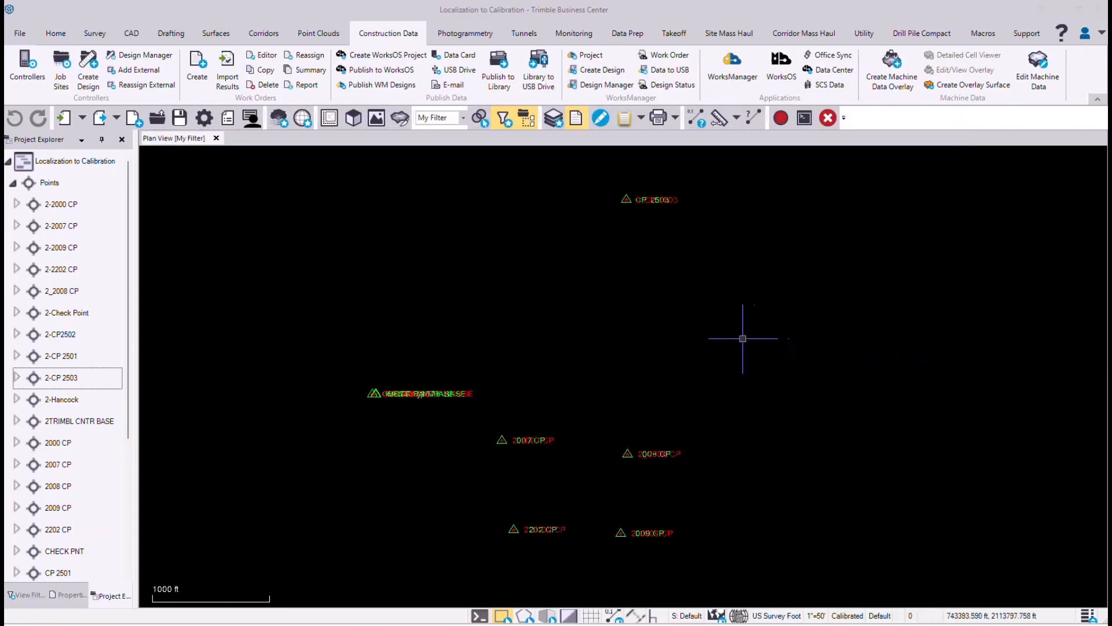
Create a new job site named WOE 2025 and assign it to the PC site controller.
click(60, 63)
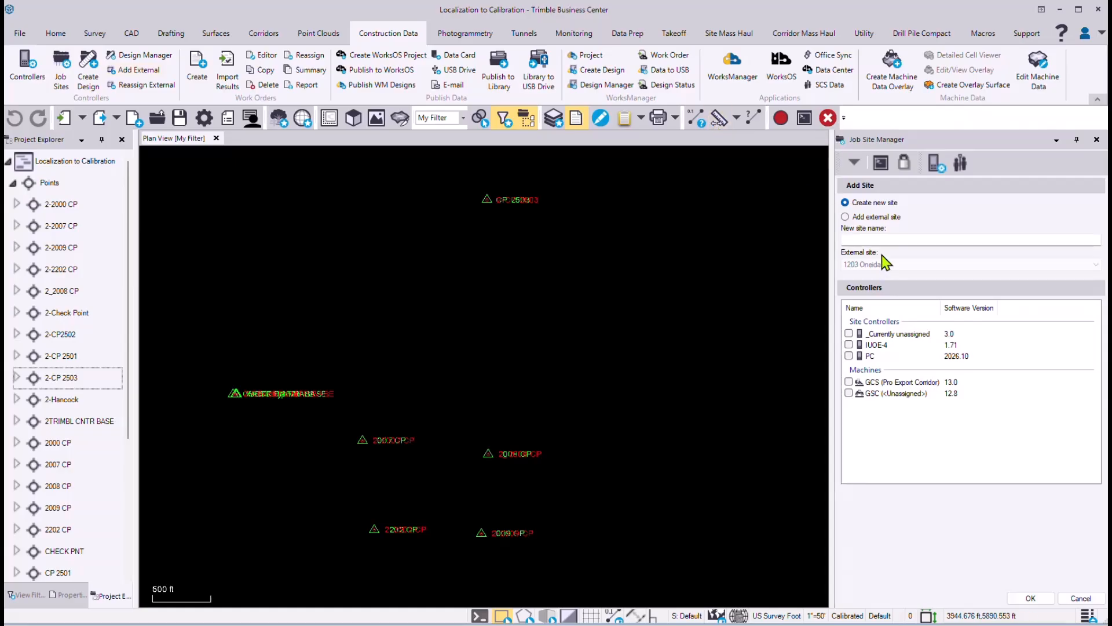
click(875, 239)
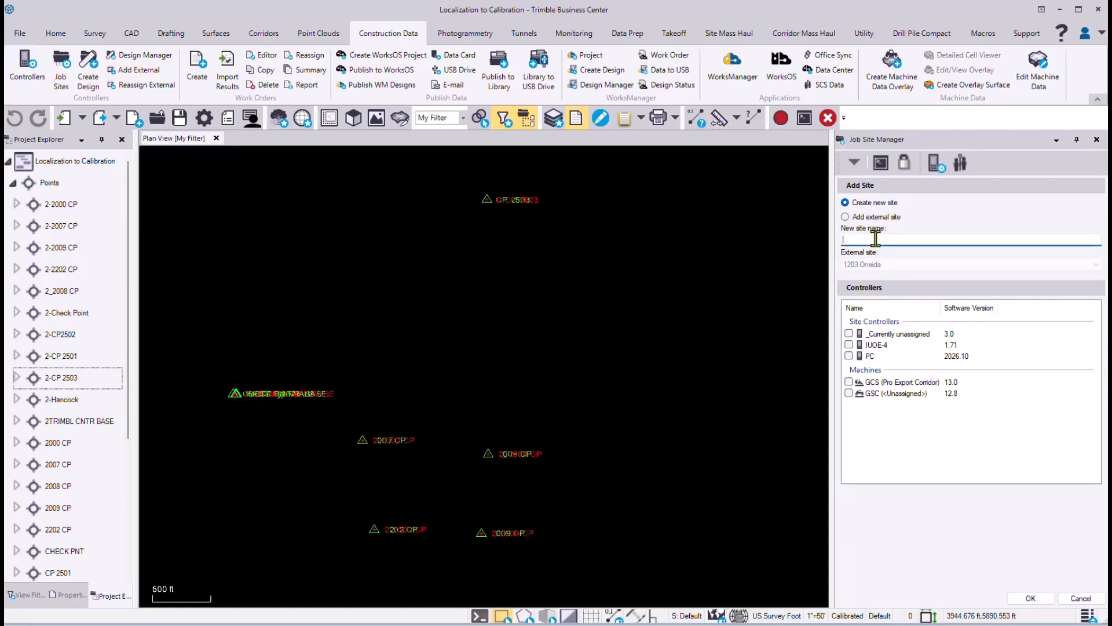
text(WO)
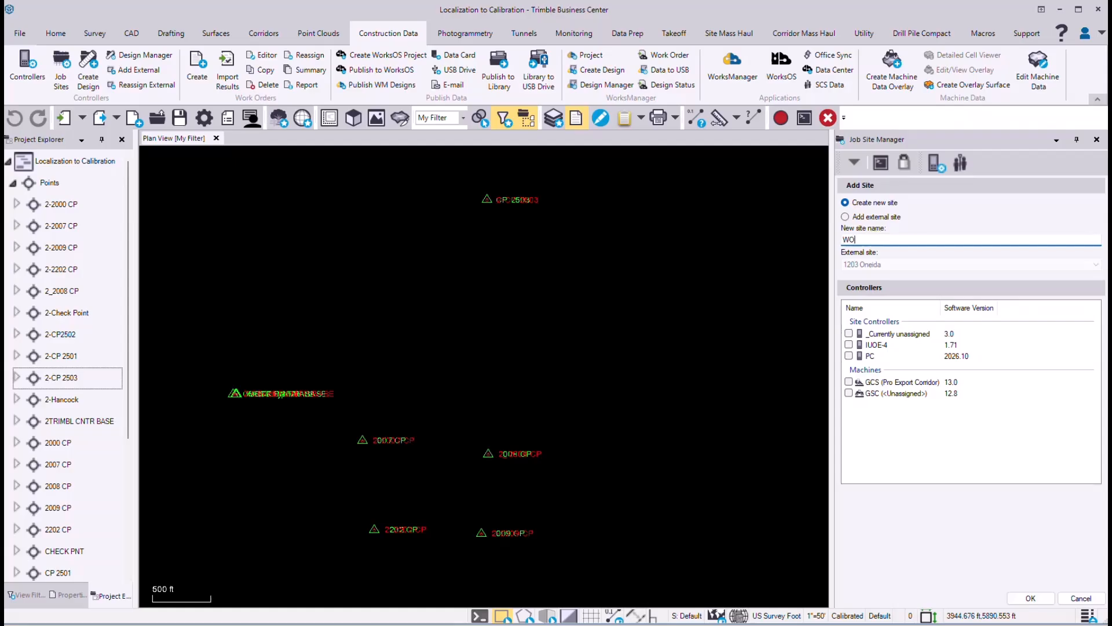
text(E 2025)
click(849, 356)
click(1030, 598)
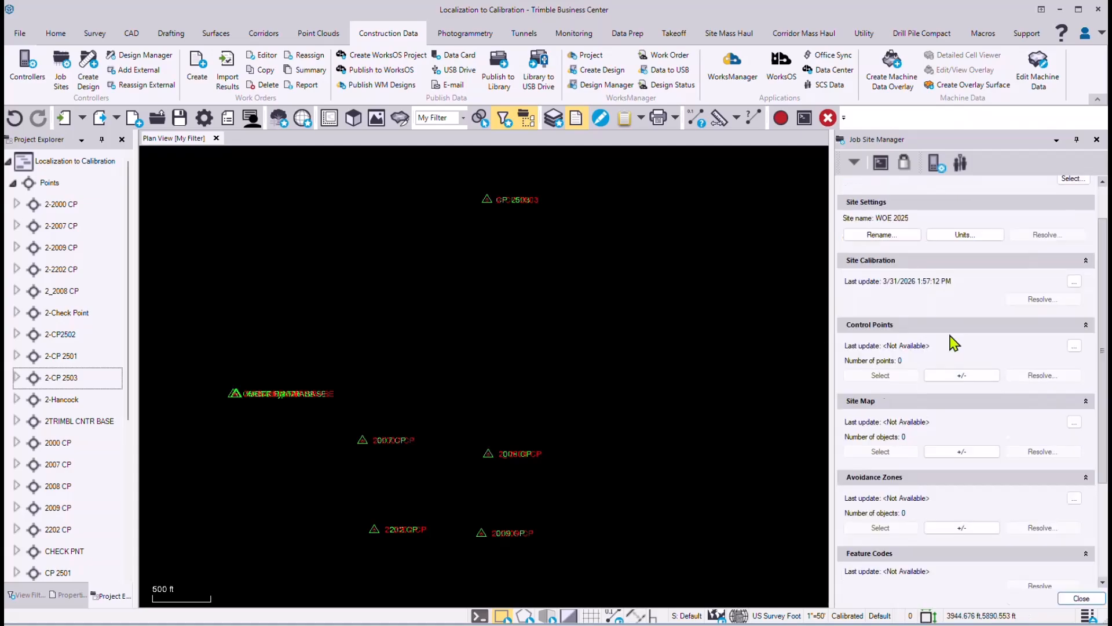
click(1073, 602)
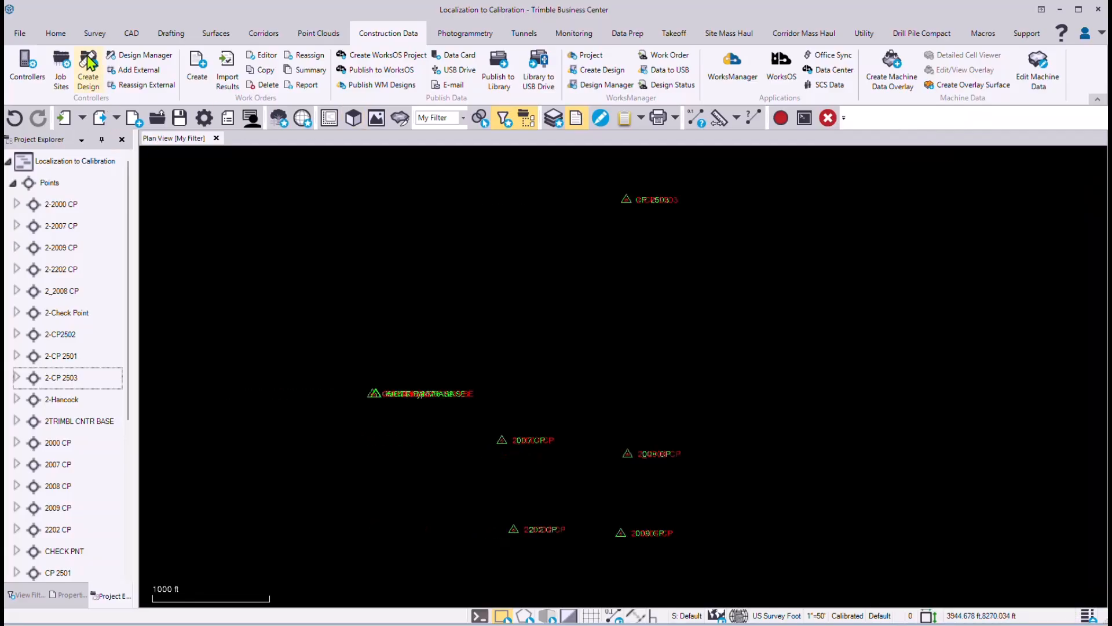
Export the site calibration as site.V01.cal, version 1, with the Field Data exporter.
click(56, 34)
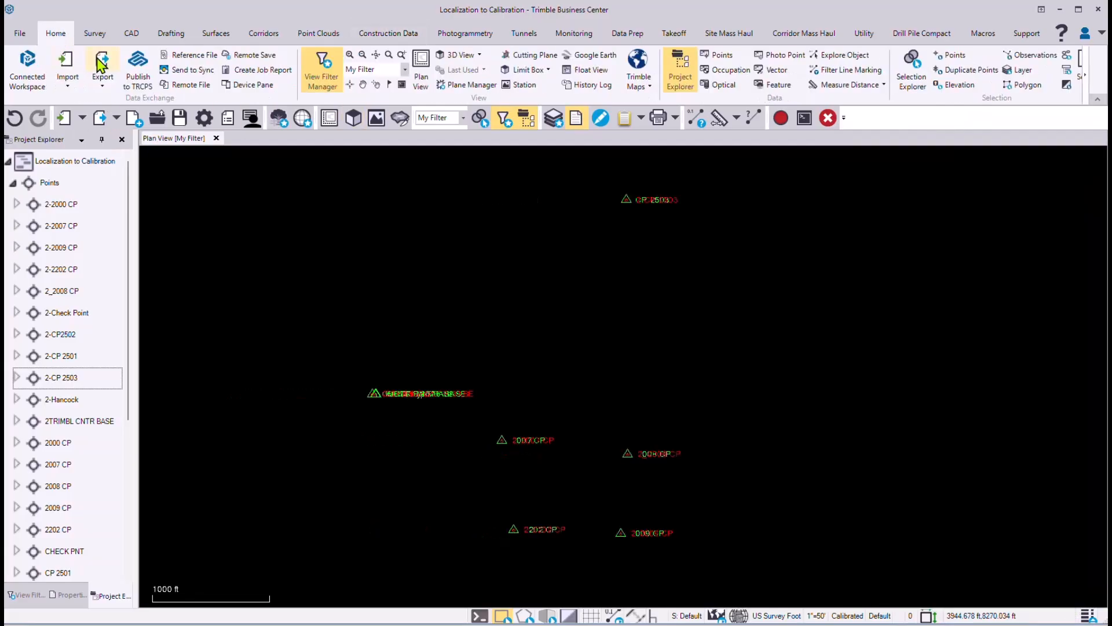
click(103, 72)
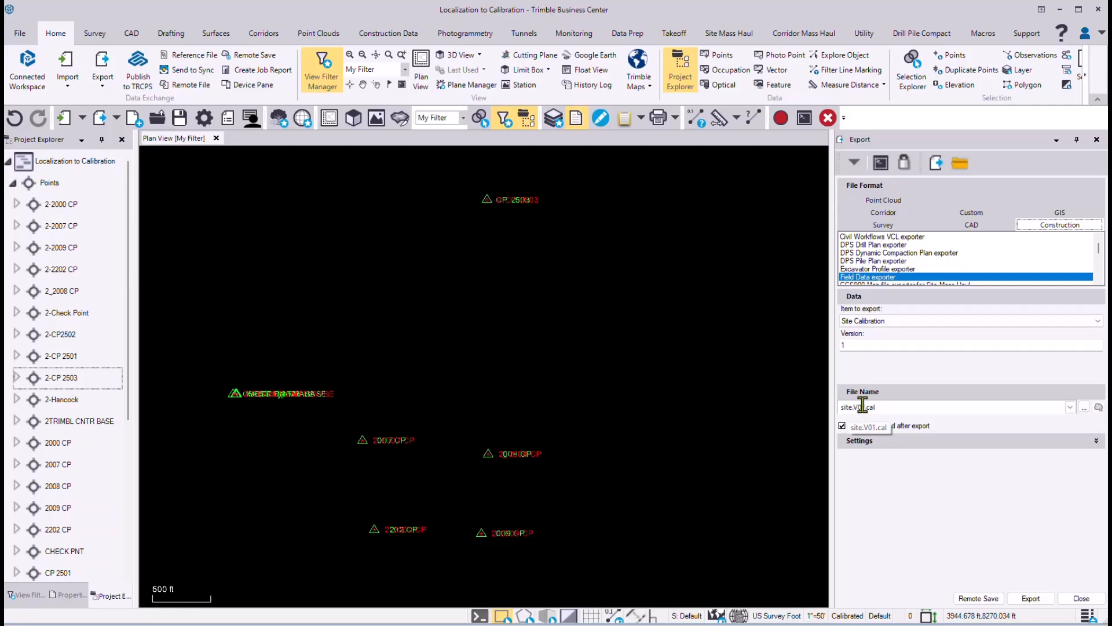
click(1031, 597)
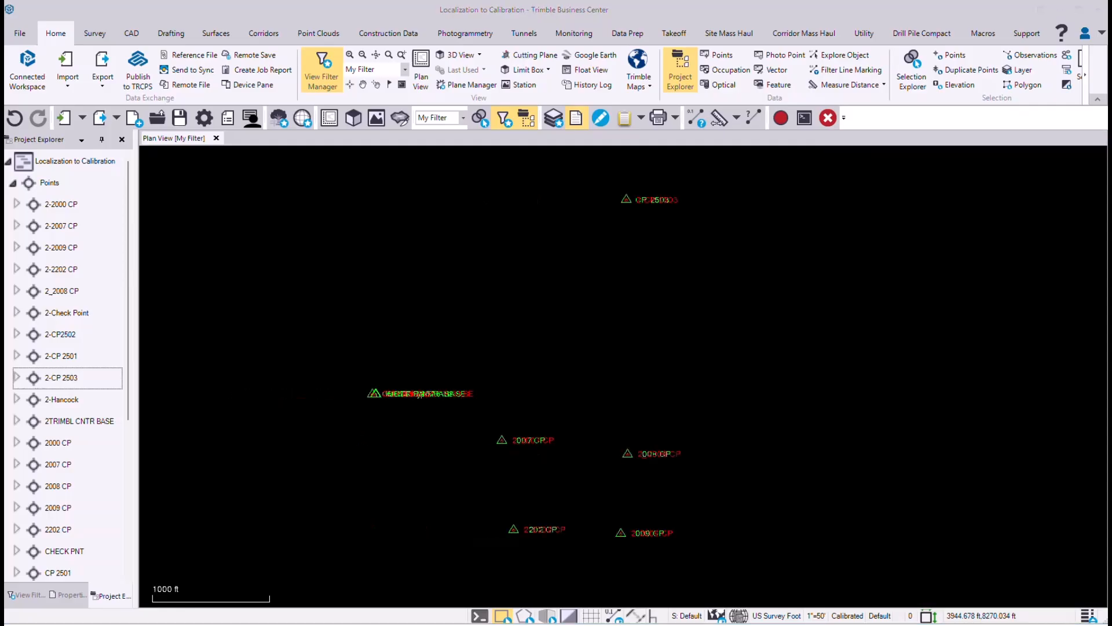